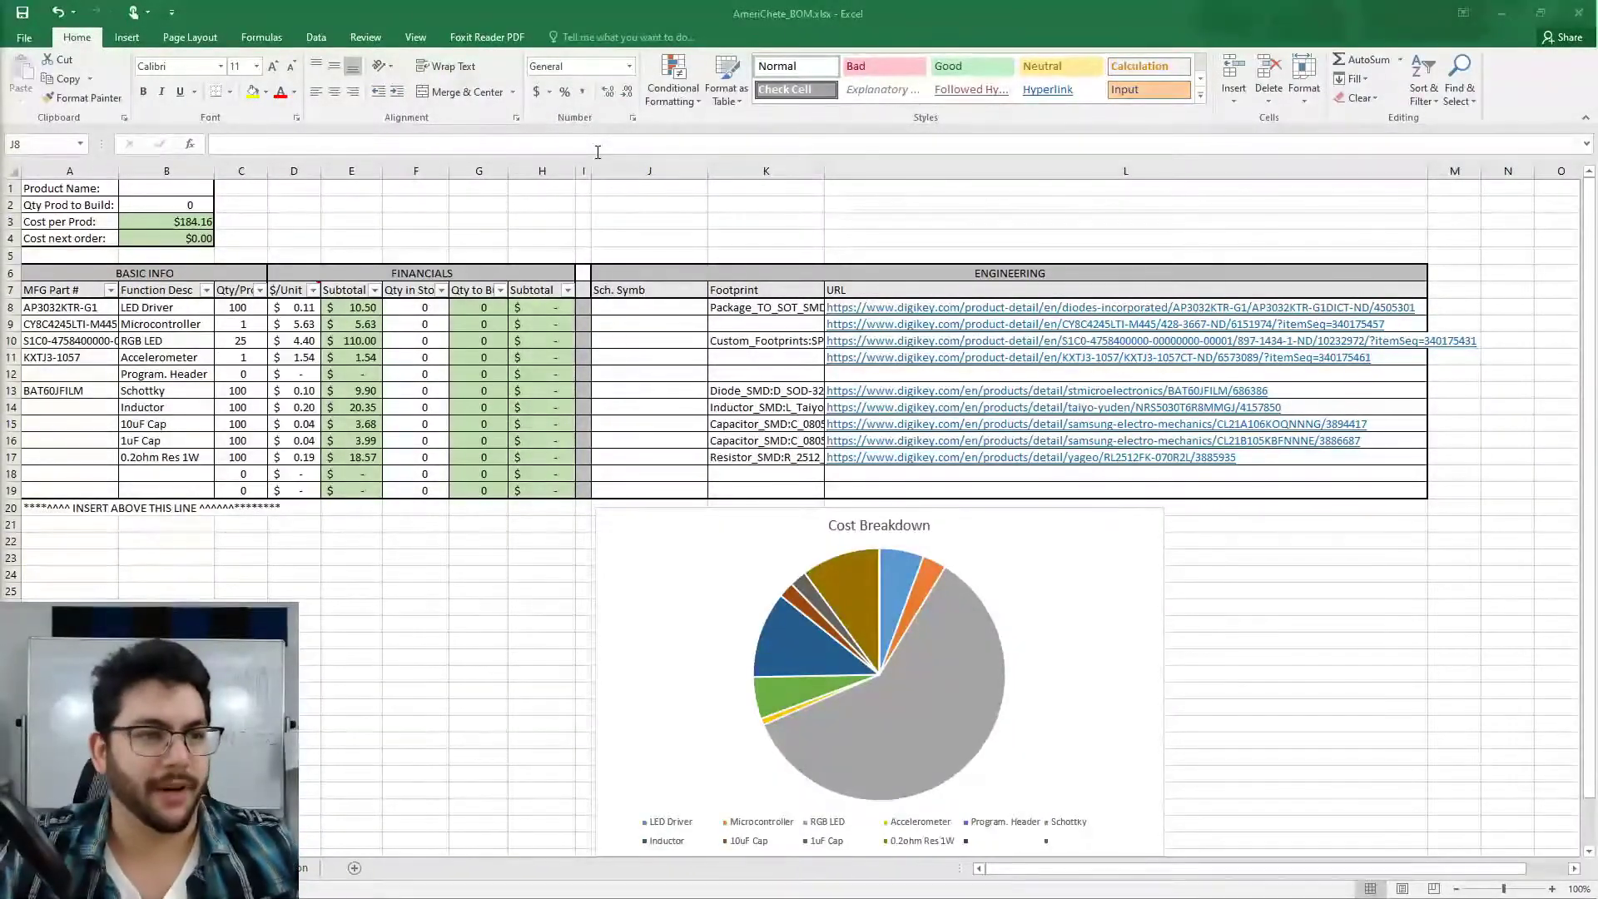
Enter AmeriChete as the product name in B1 and check the build quantity and $184.16 cost per product.
left_click(171, 189)
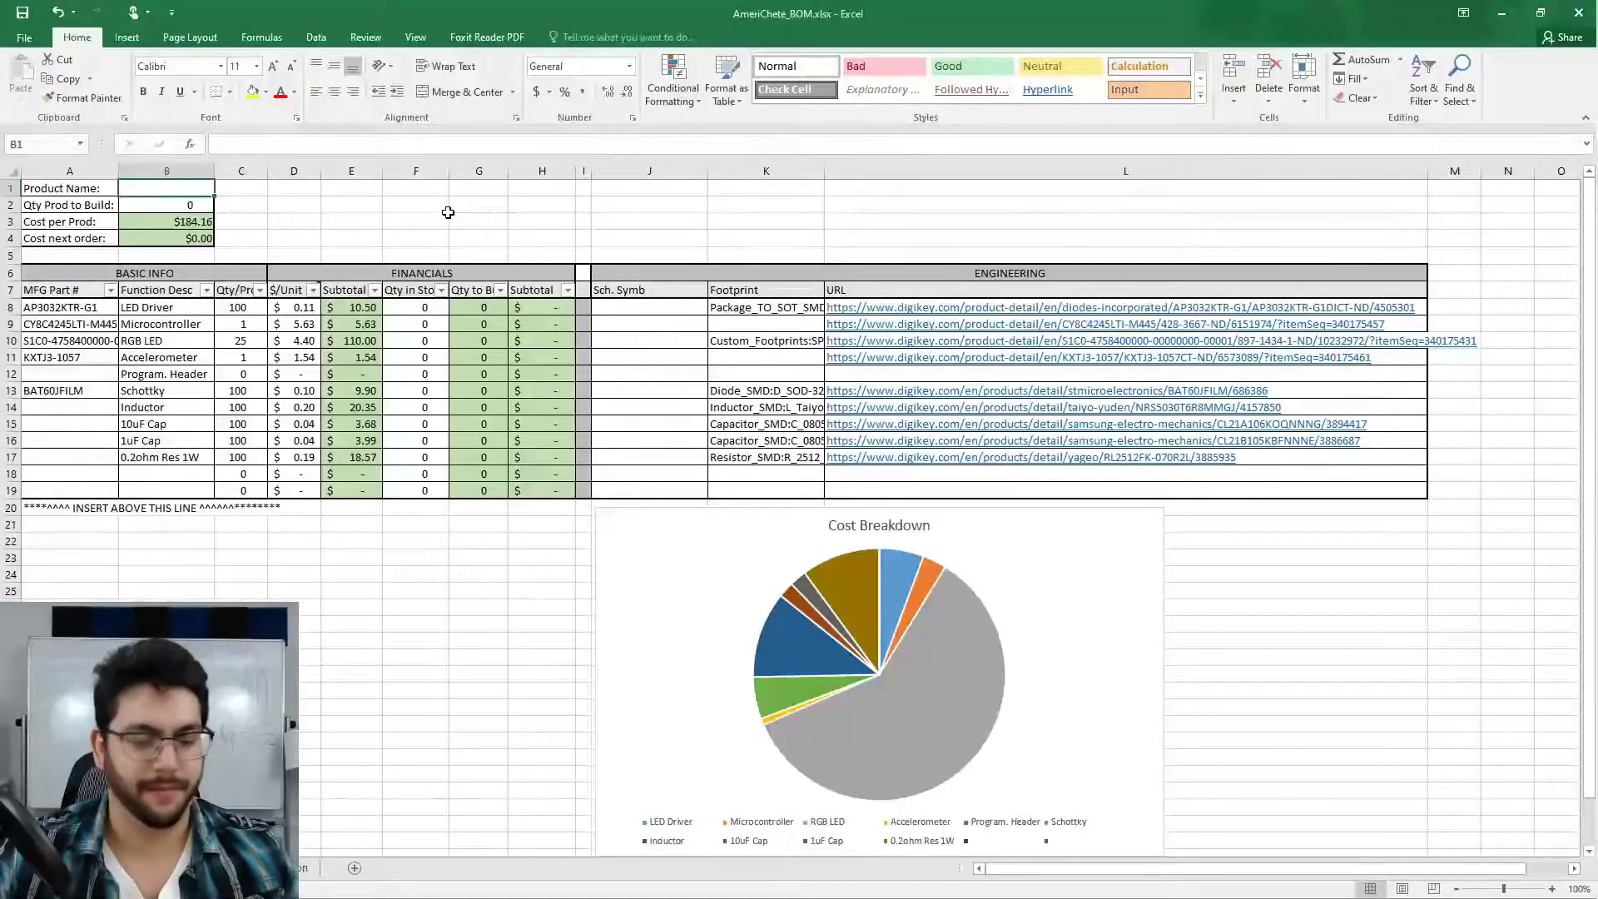
type("Ameri")
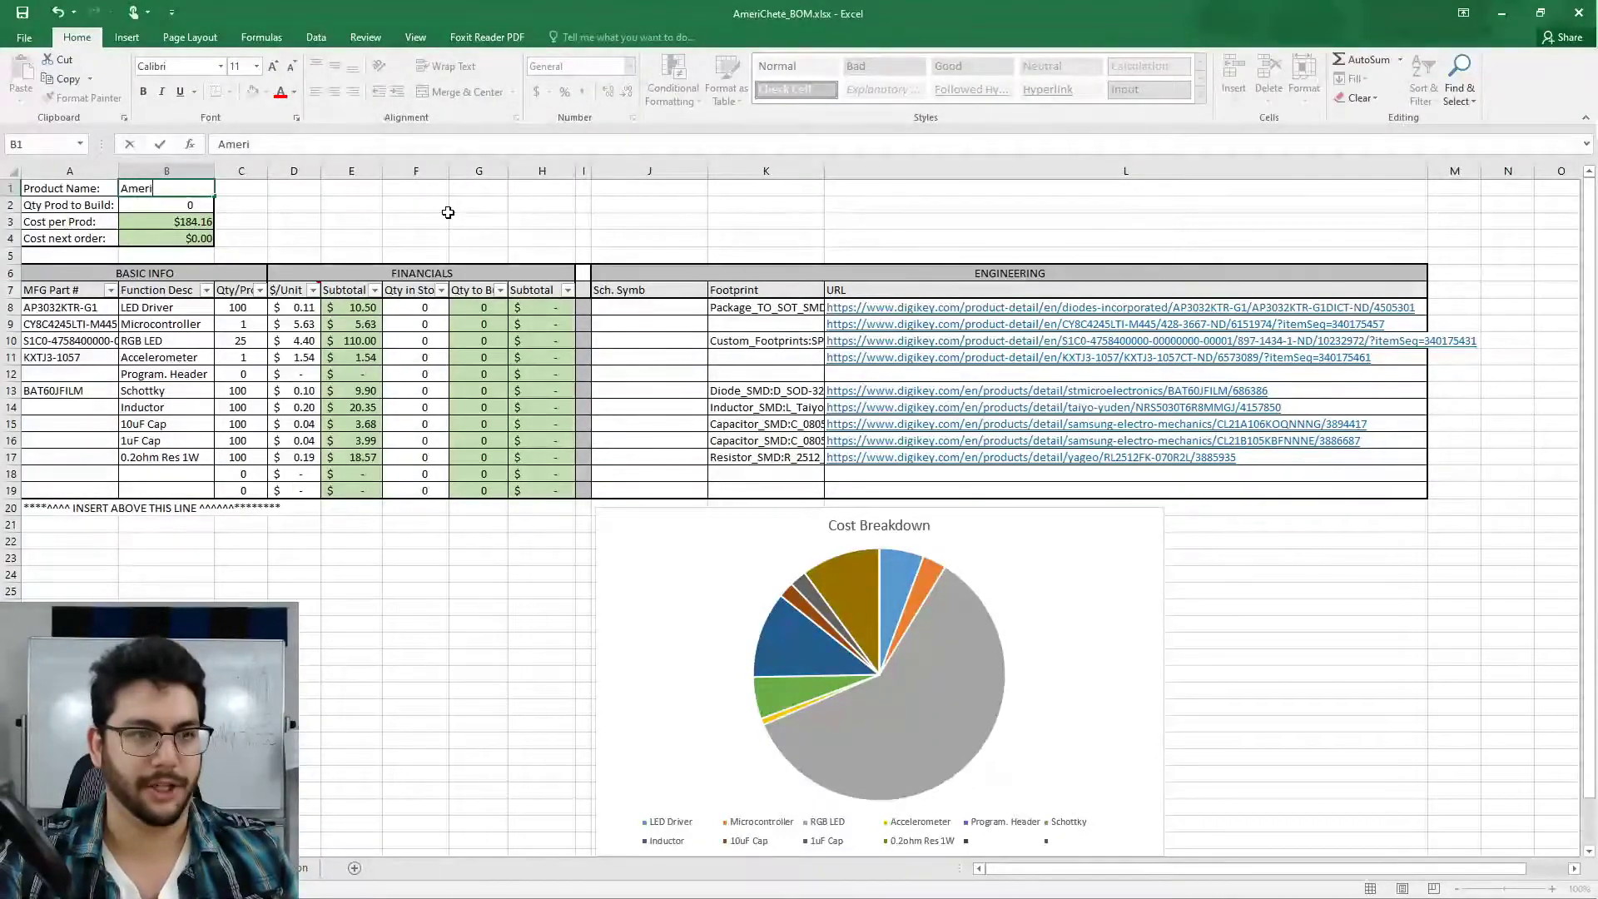
type("Chete")
key("Return")
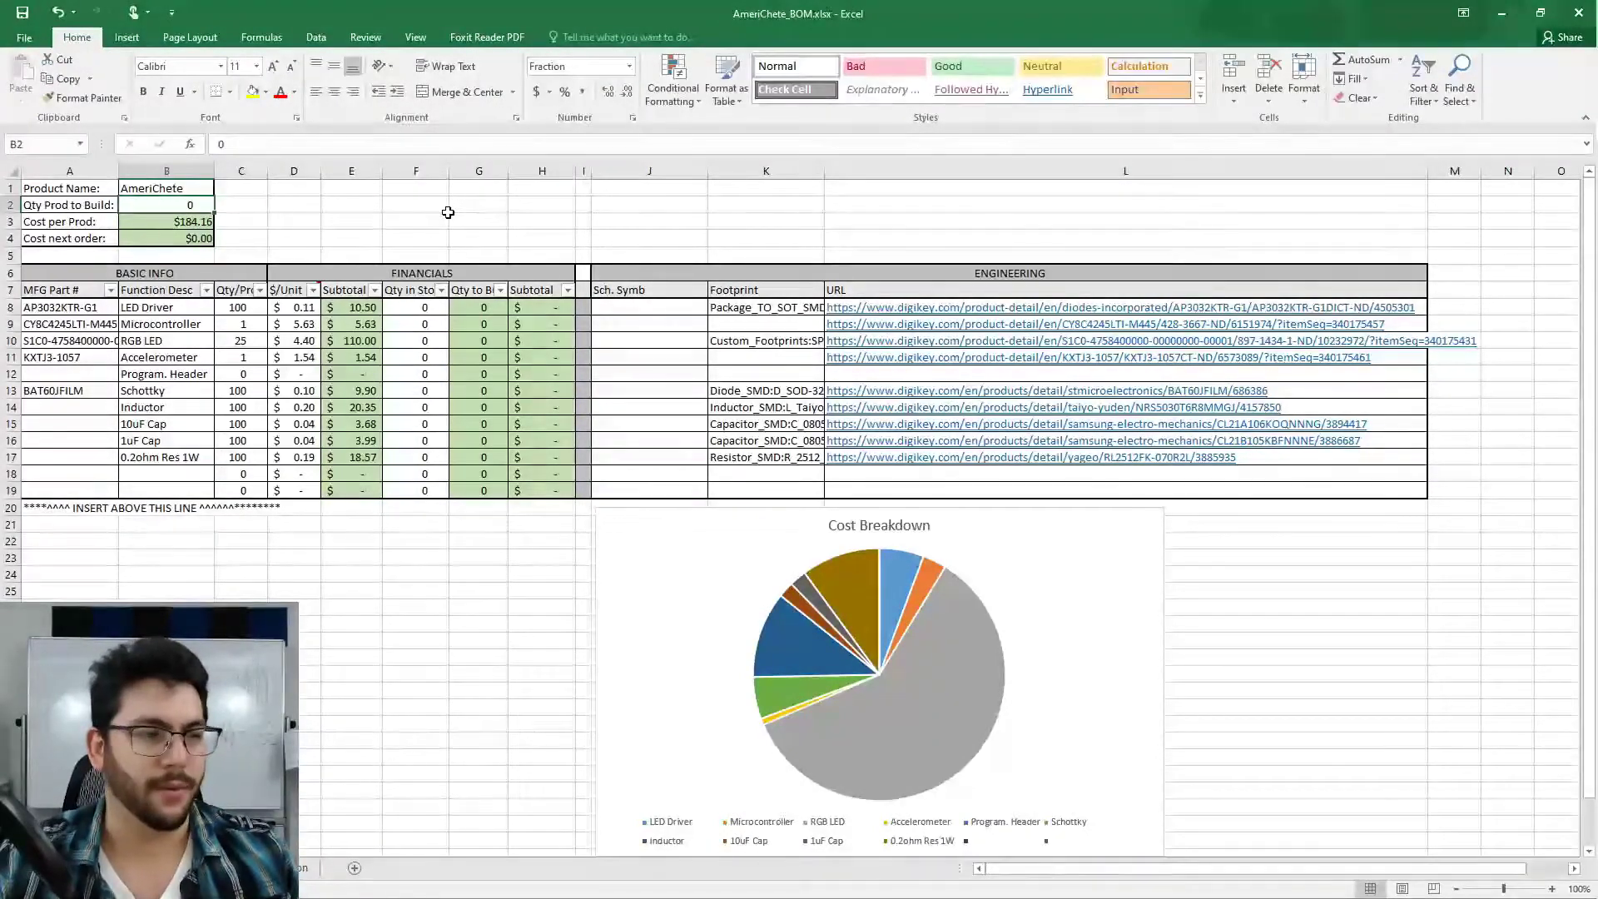
key("Right")
key("Right")
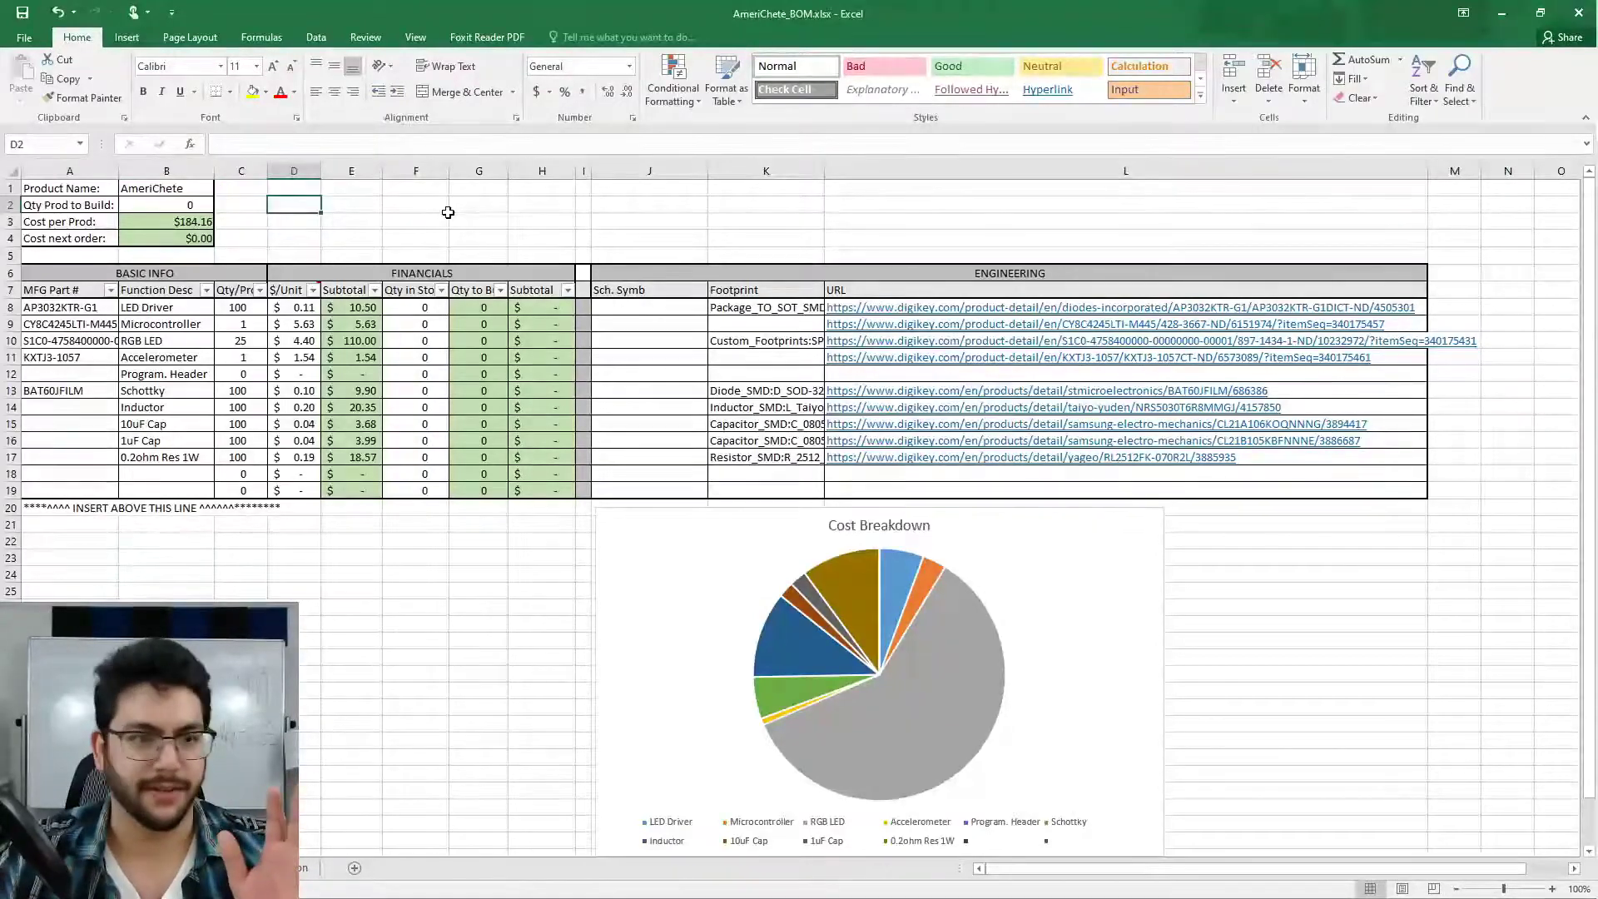
key("Left")
key("Left")
key("Down")
key("Down")
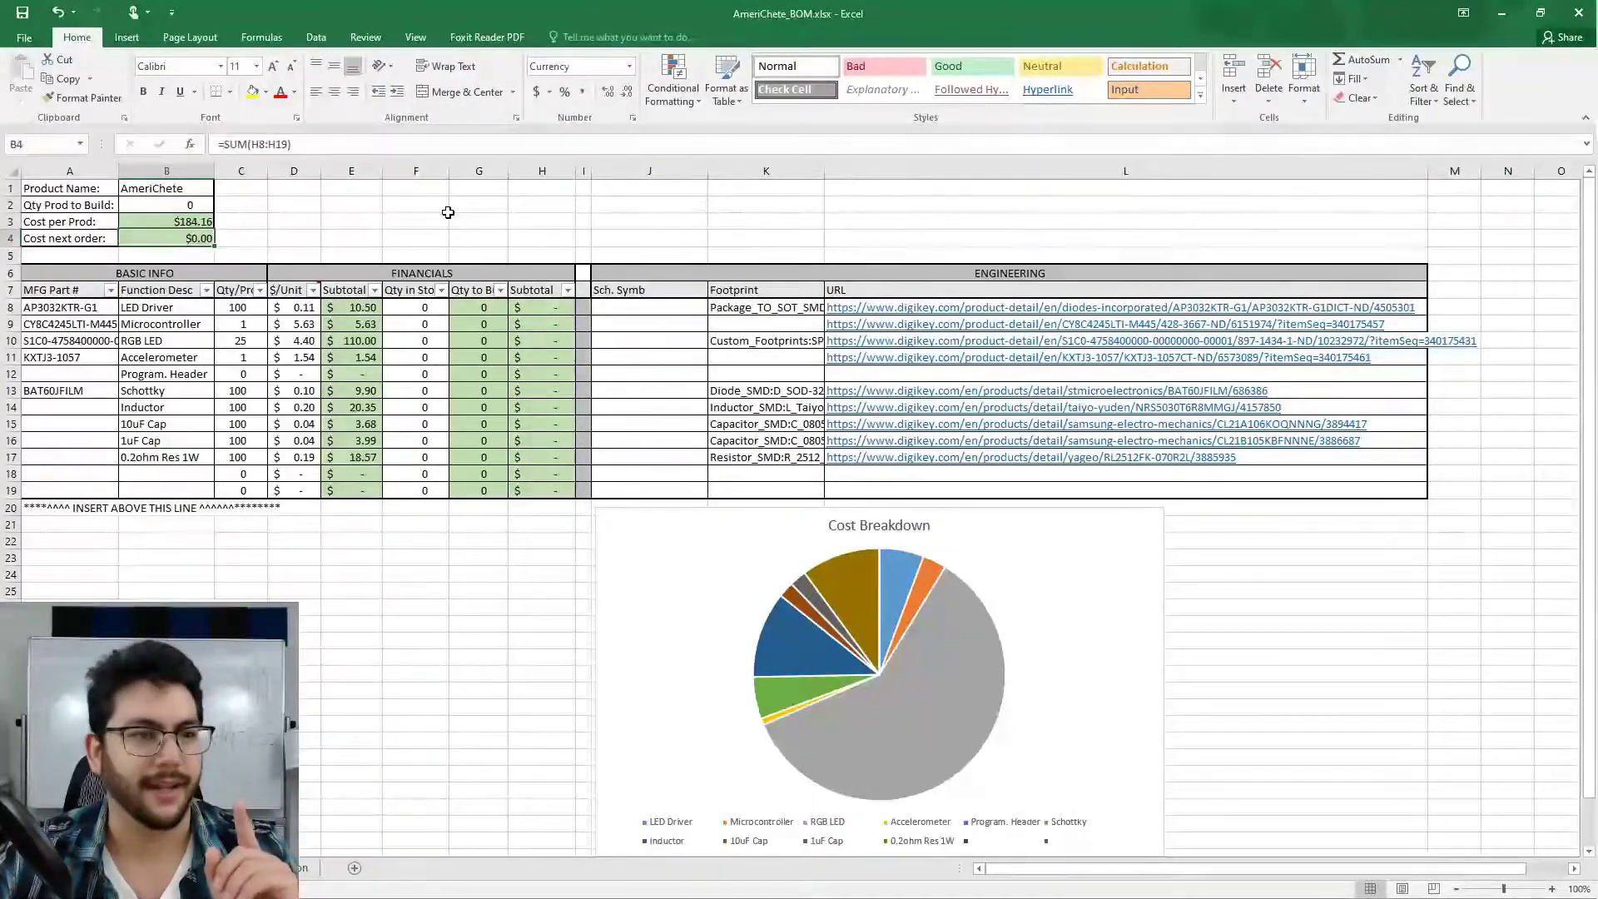
key("Down")
key("Up")
key("Up")
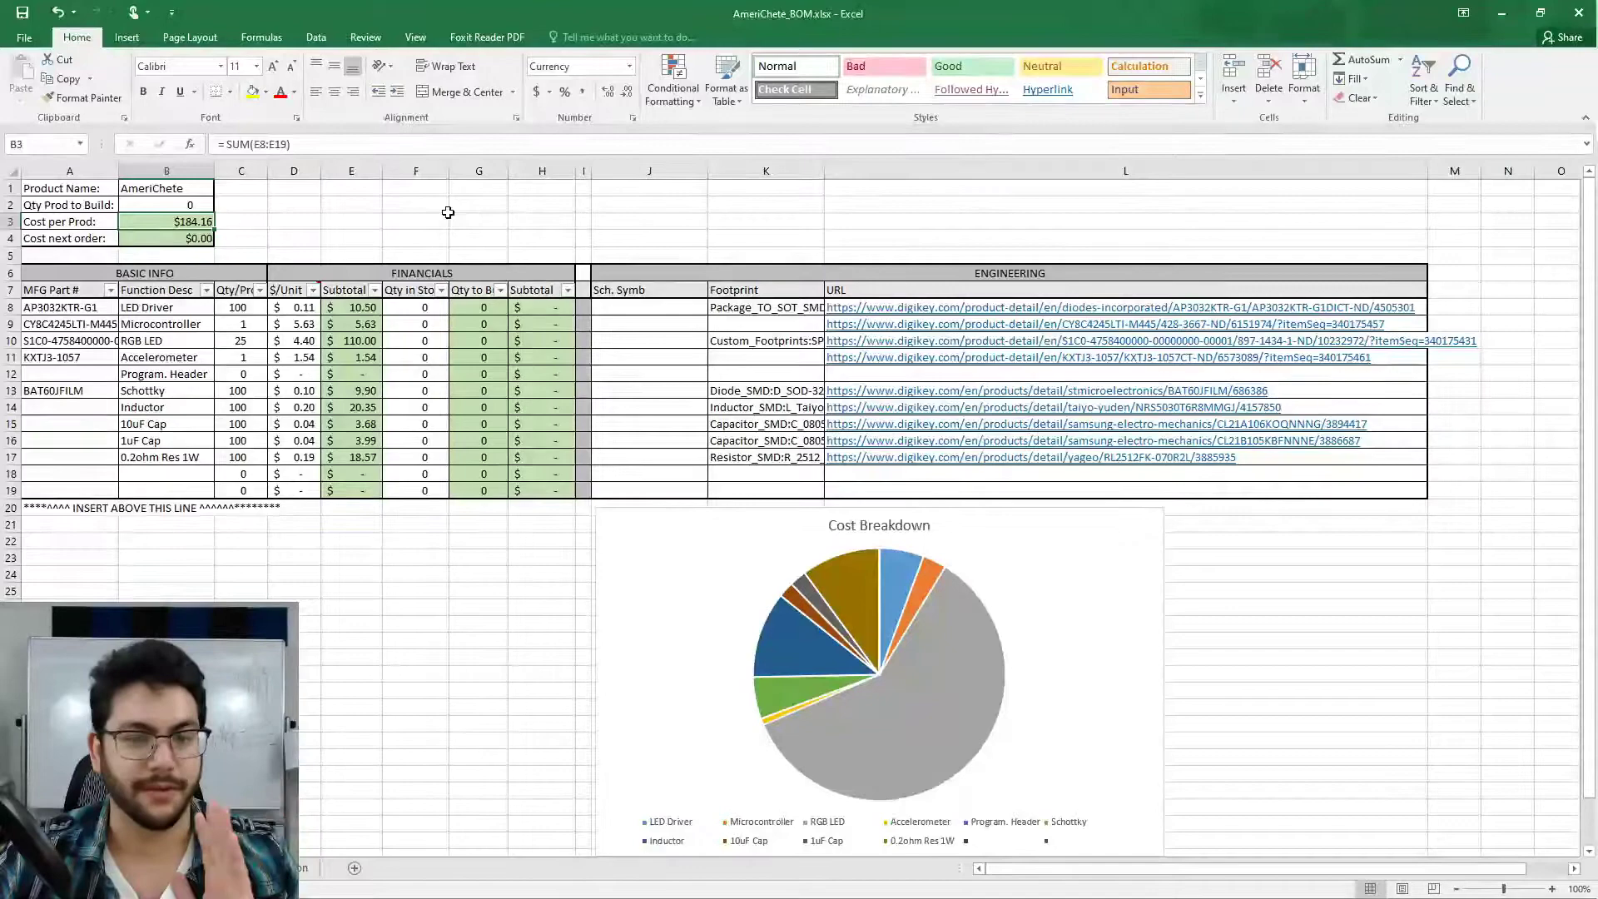
Review the empty row 5 and the Cost per Prod summary cells below the product name.
key("Down")
key("Down")
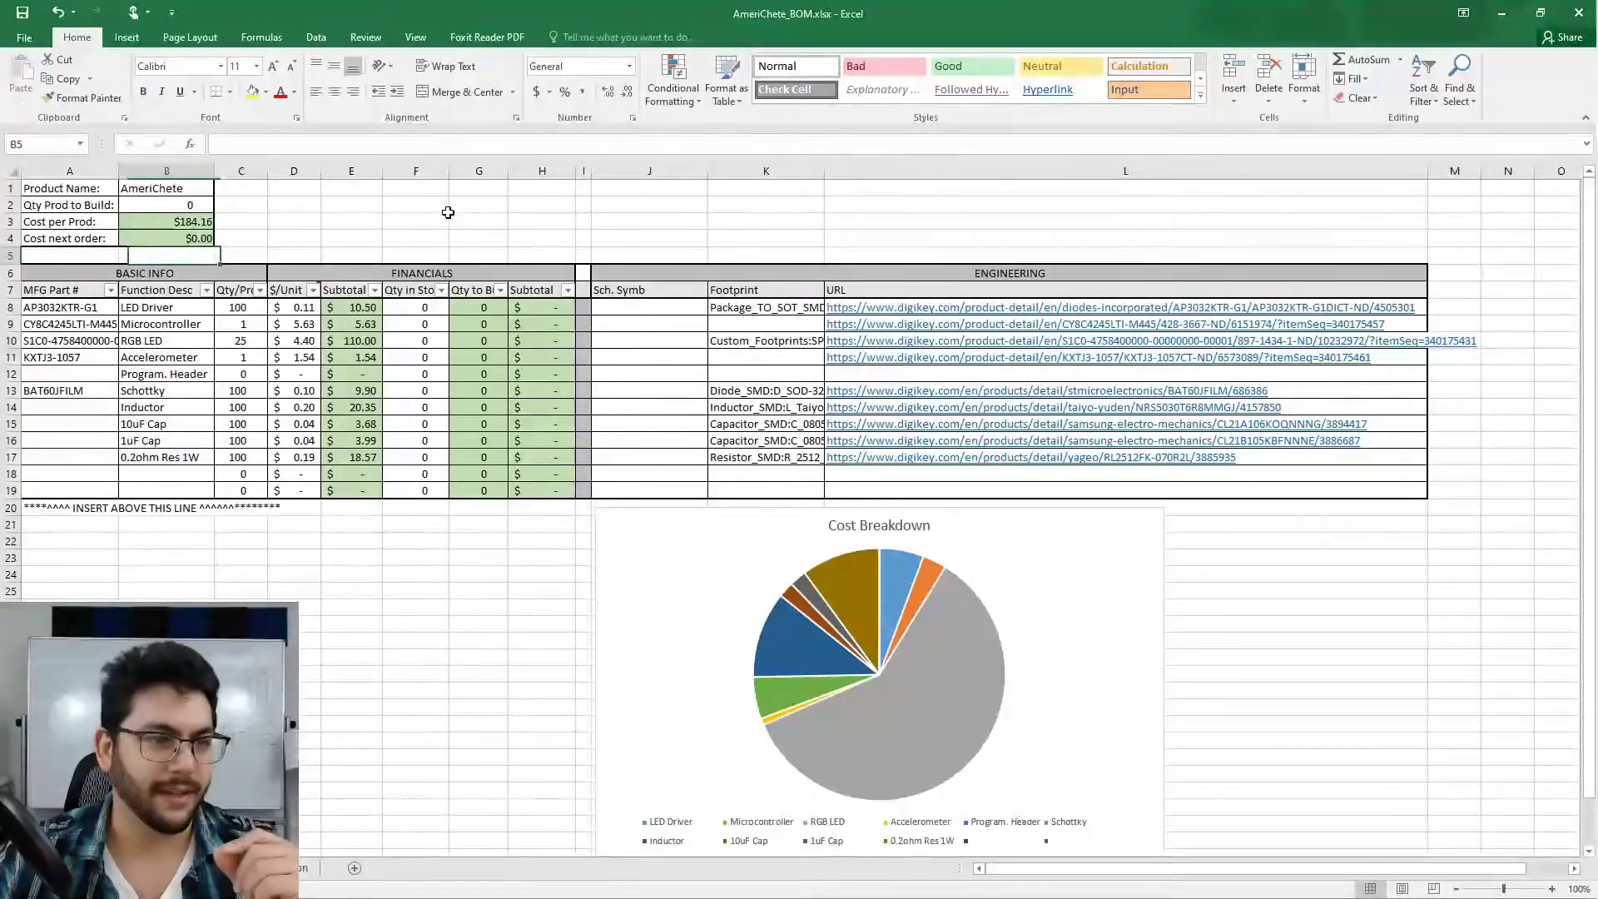
key("Left")
key("Down")
key("Up")
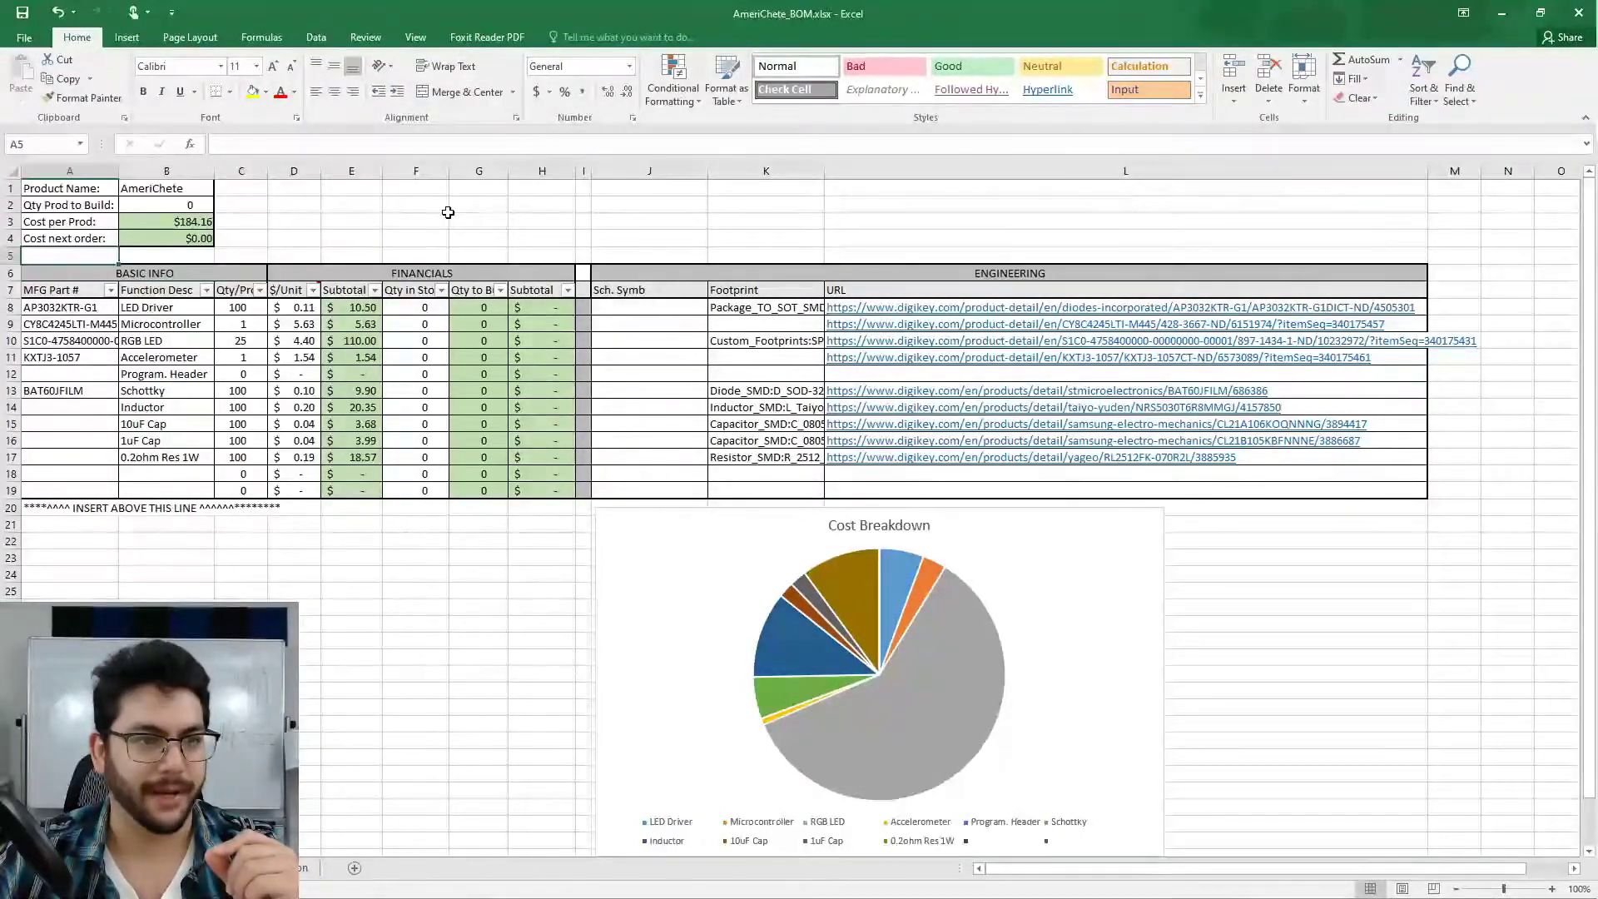
key("Right")
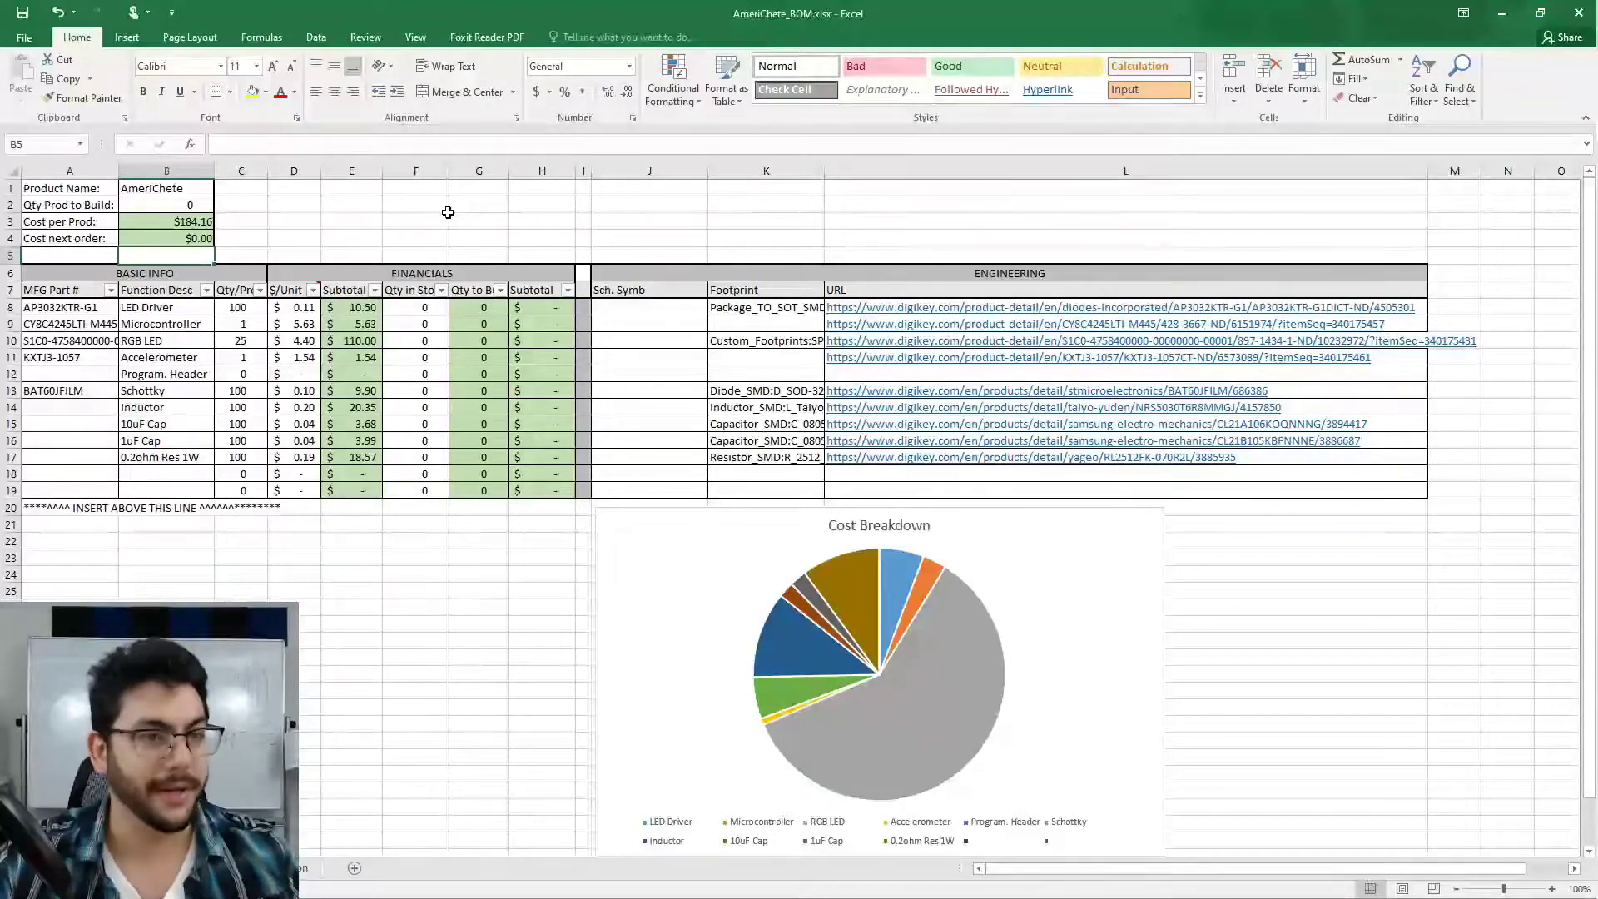
key("Up")
key("Up")
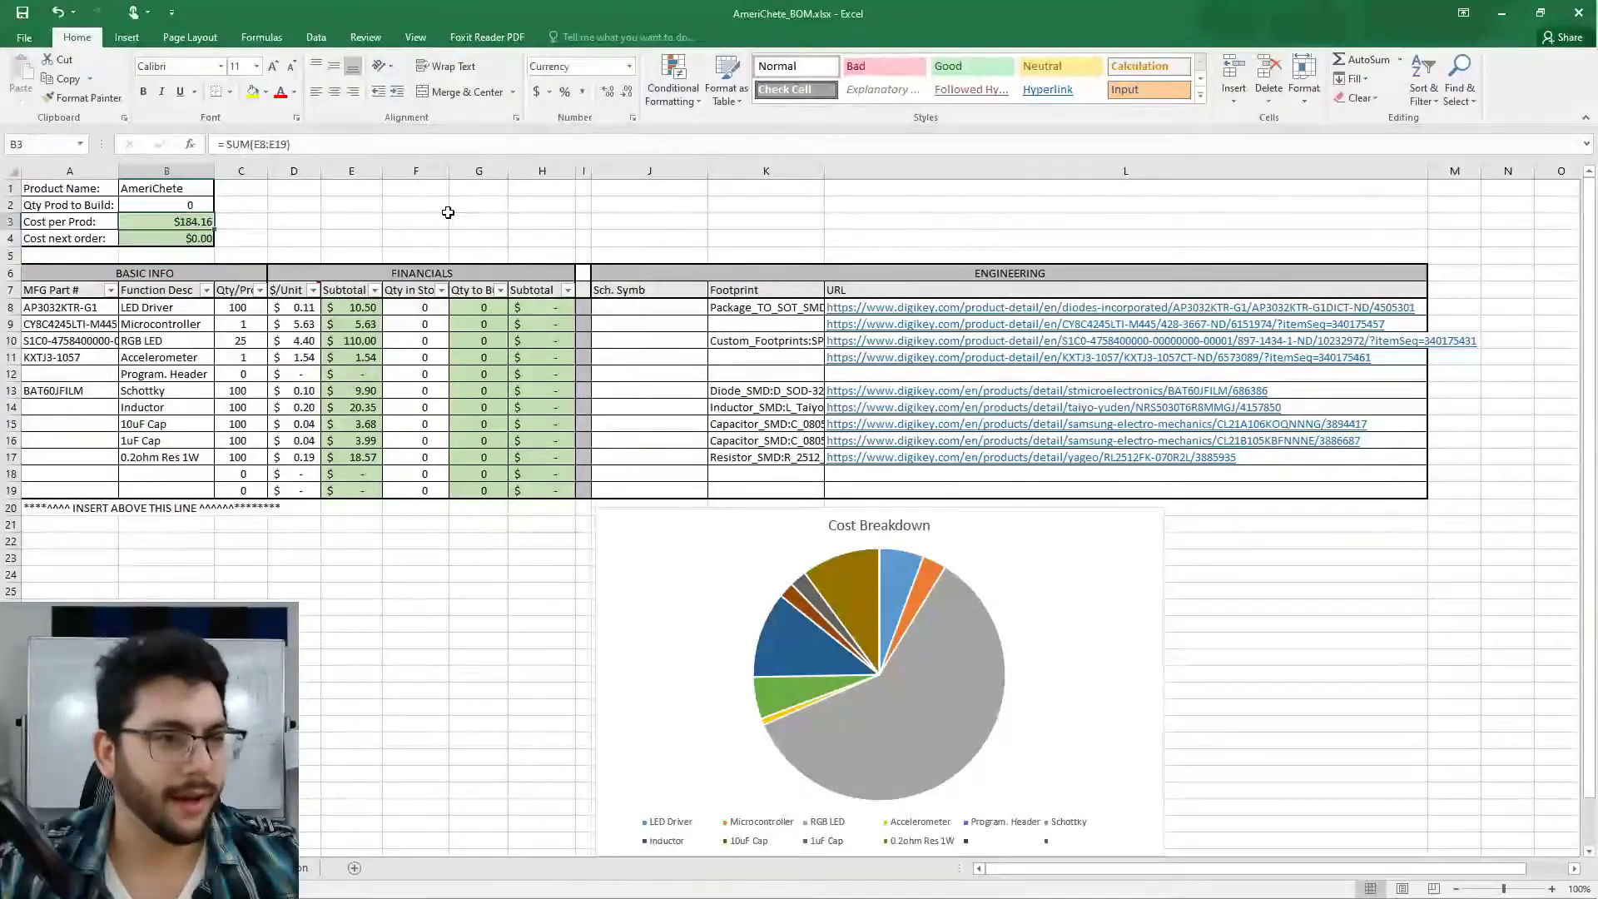
key("Left")
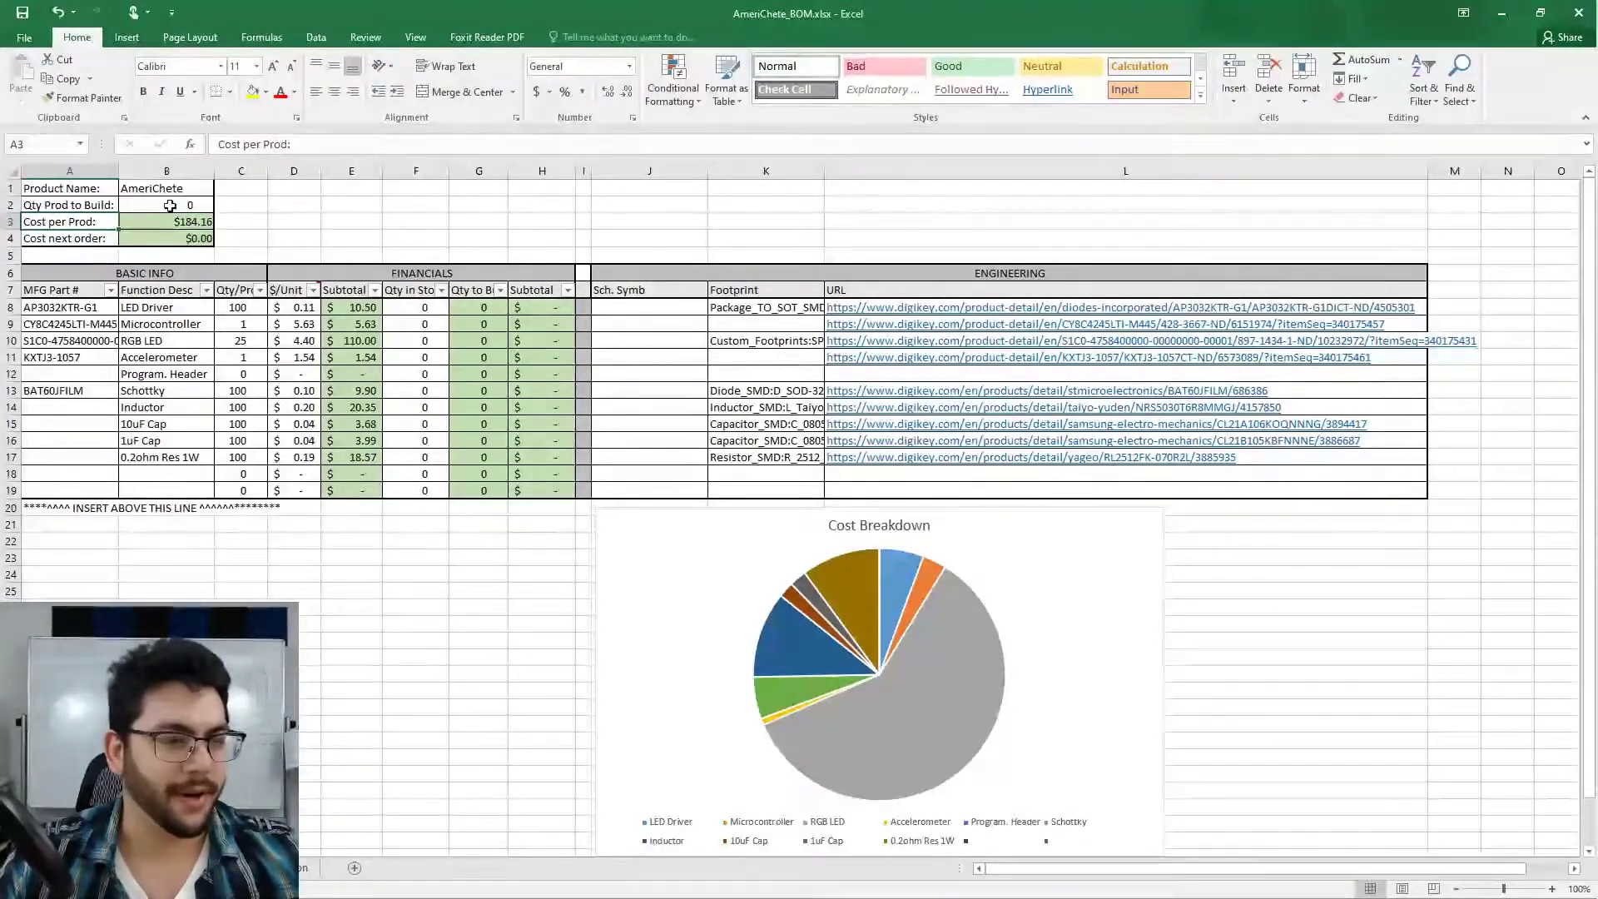
Set quantity of products to build to 1 in B2, making next-order cost $184.16.
left_click(169, 205)
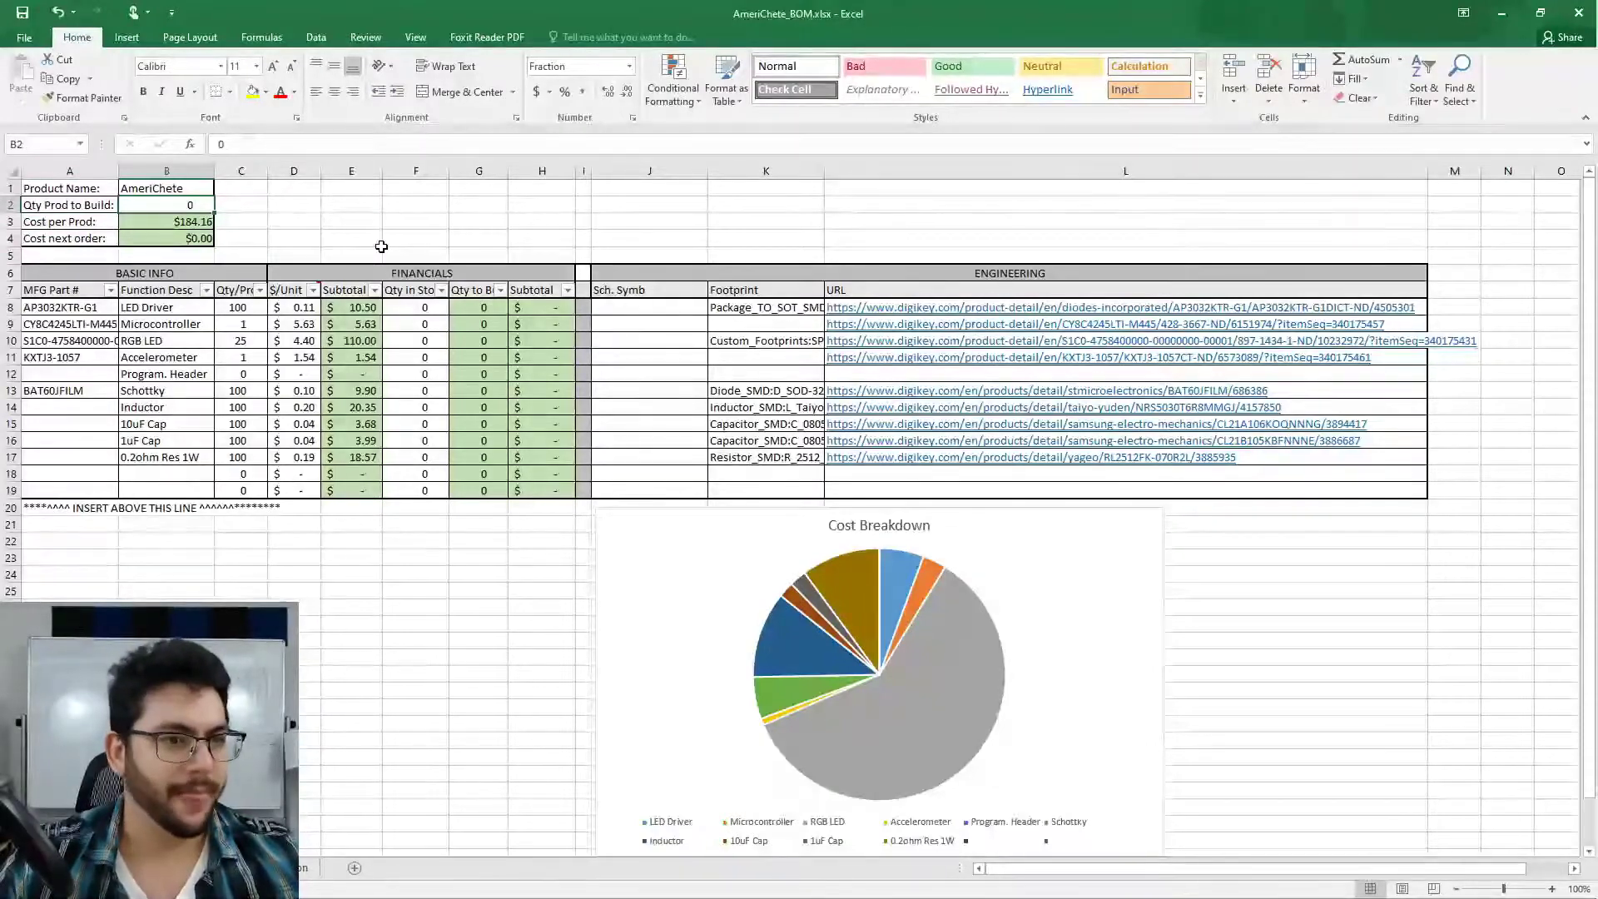
type("1")
key("Return")
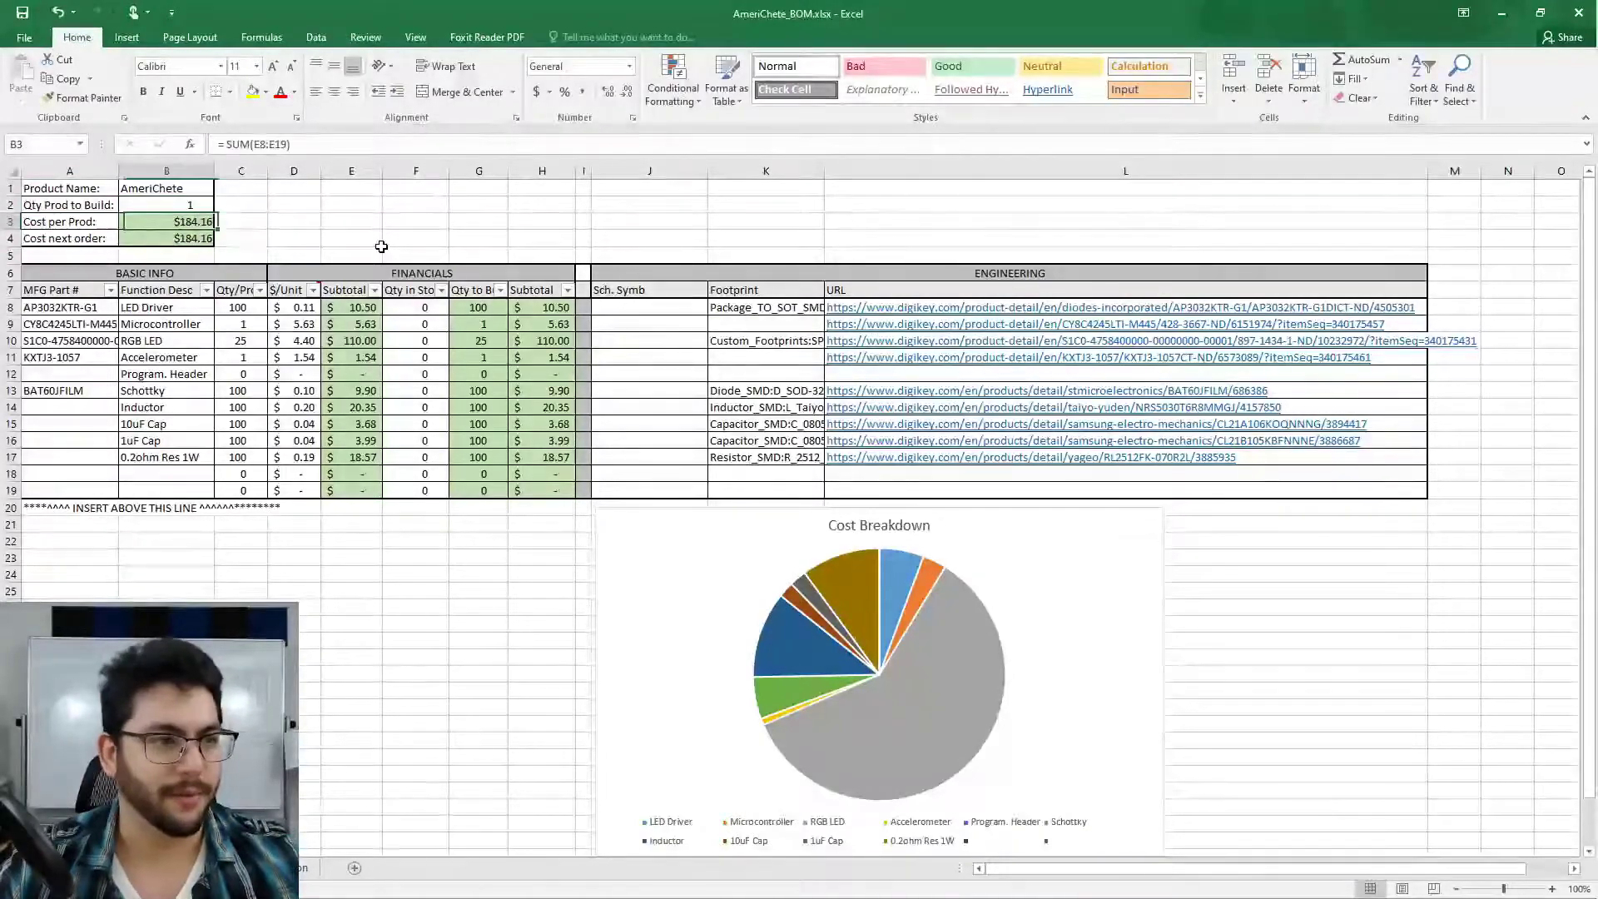
key("Left")
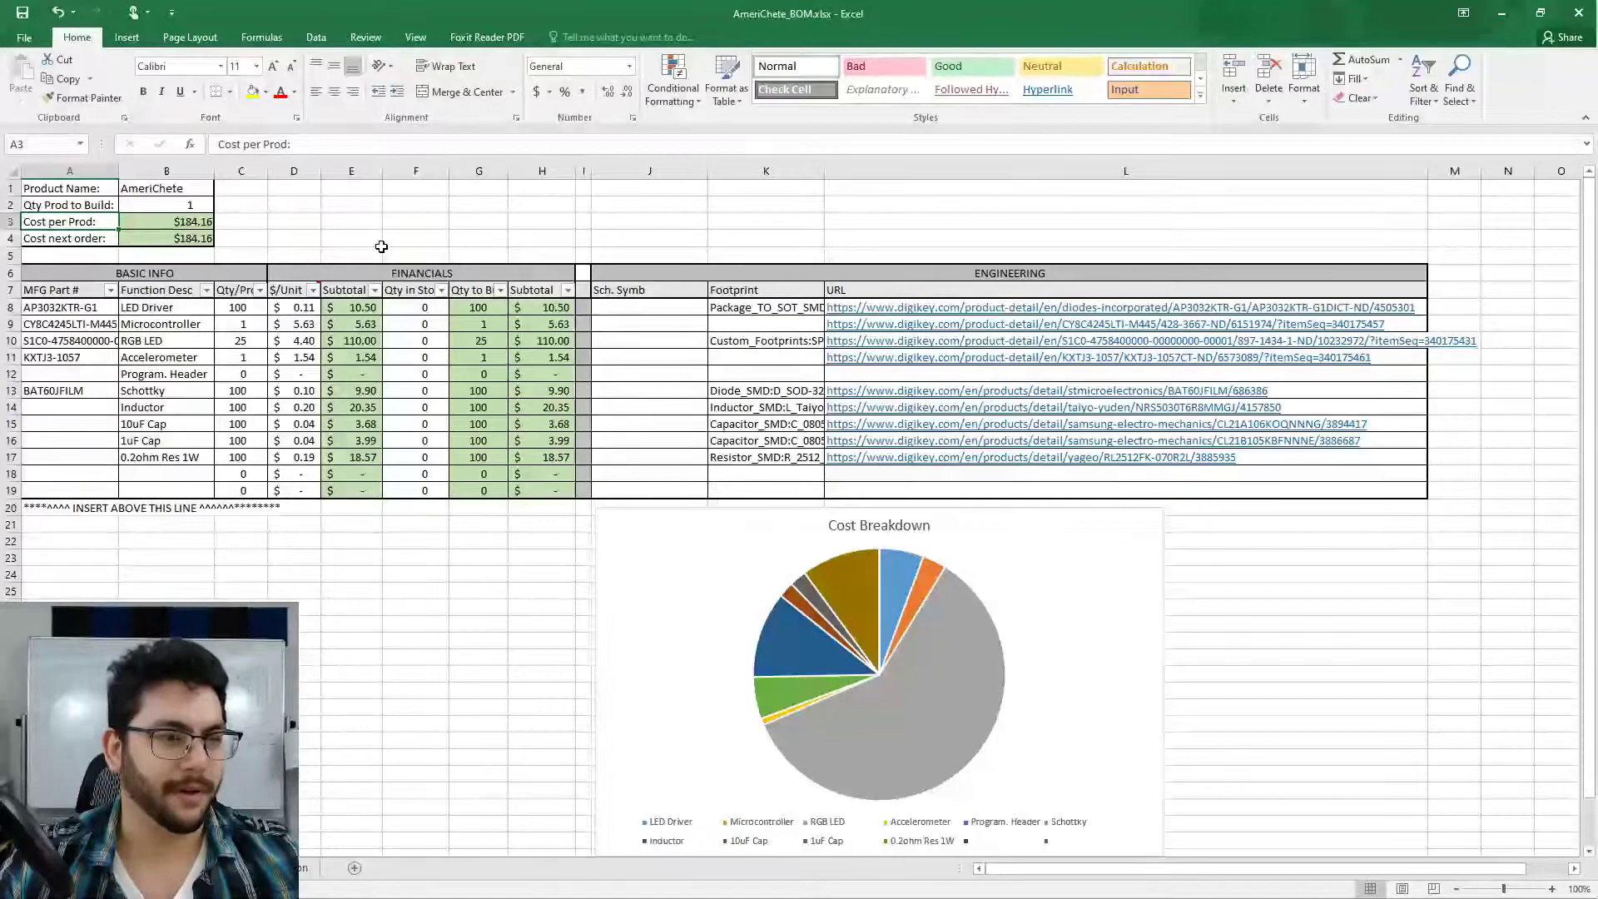
key("Right")
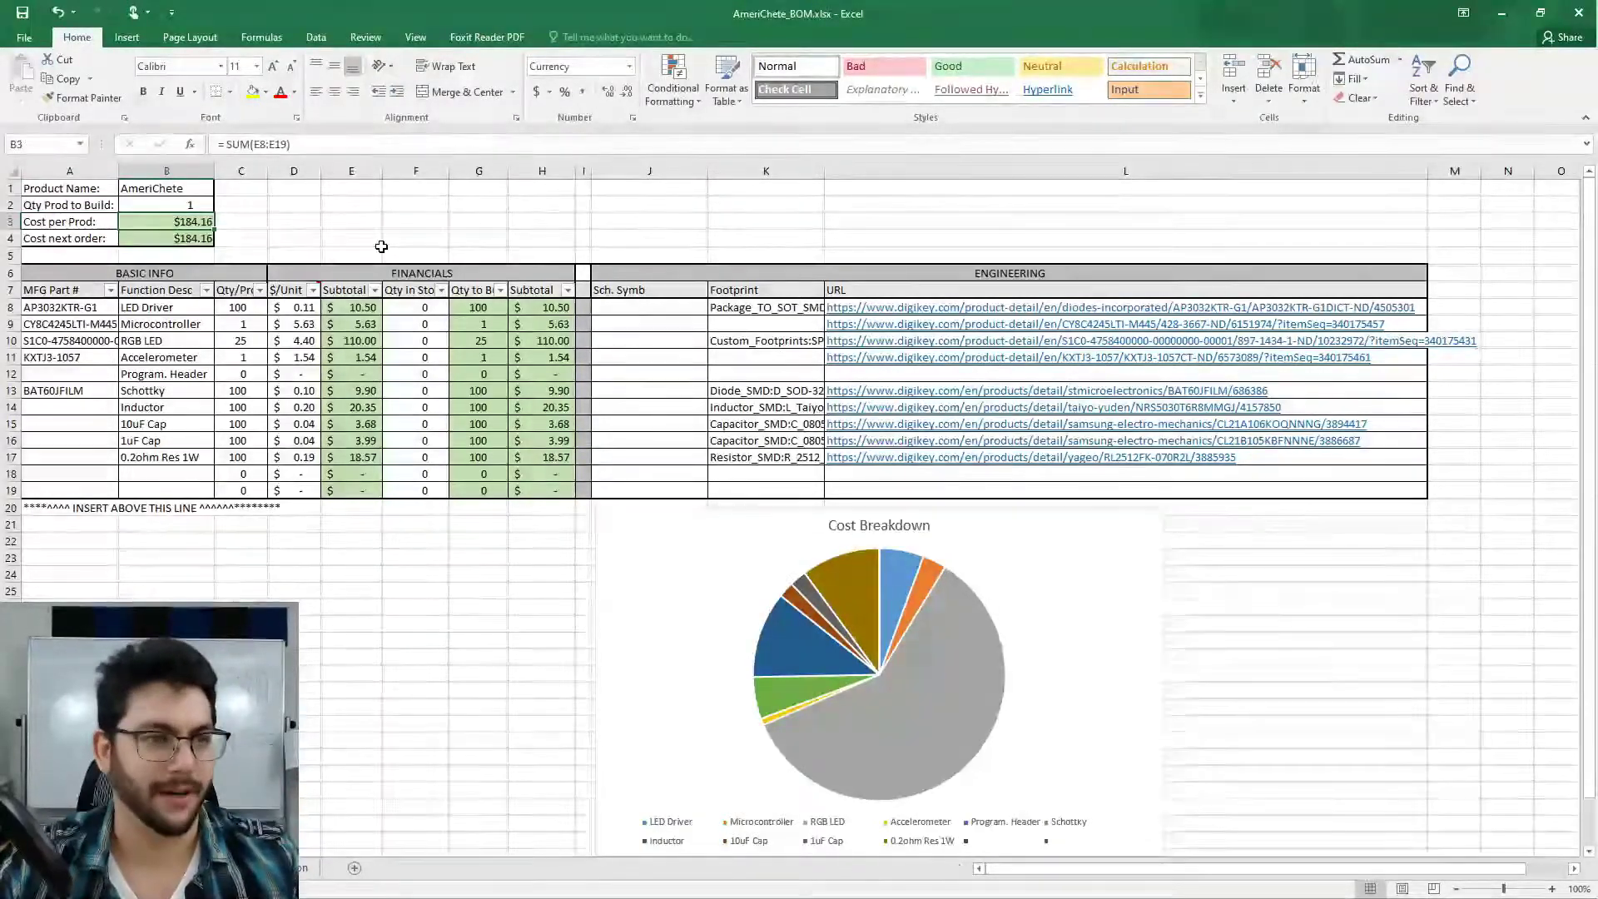
key("Down")
key("Down")
key("Down")
key("Up")
key("Up")
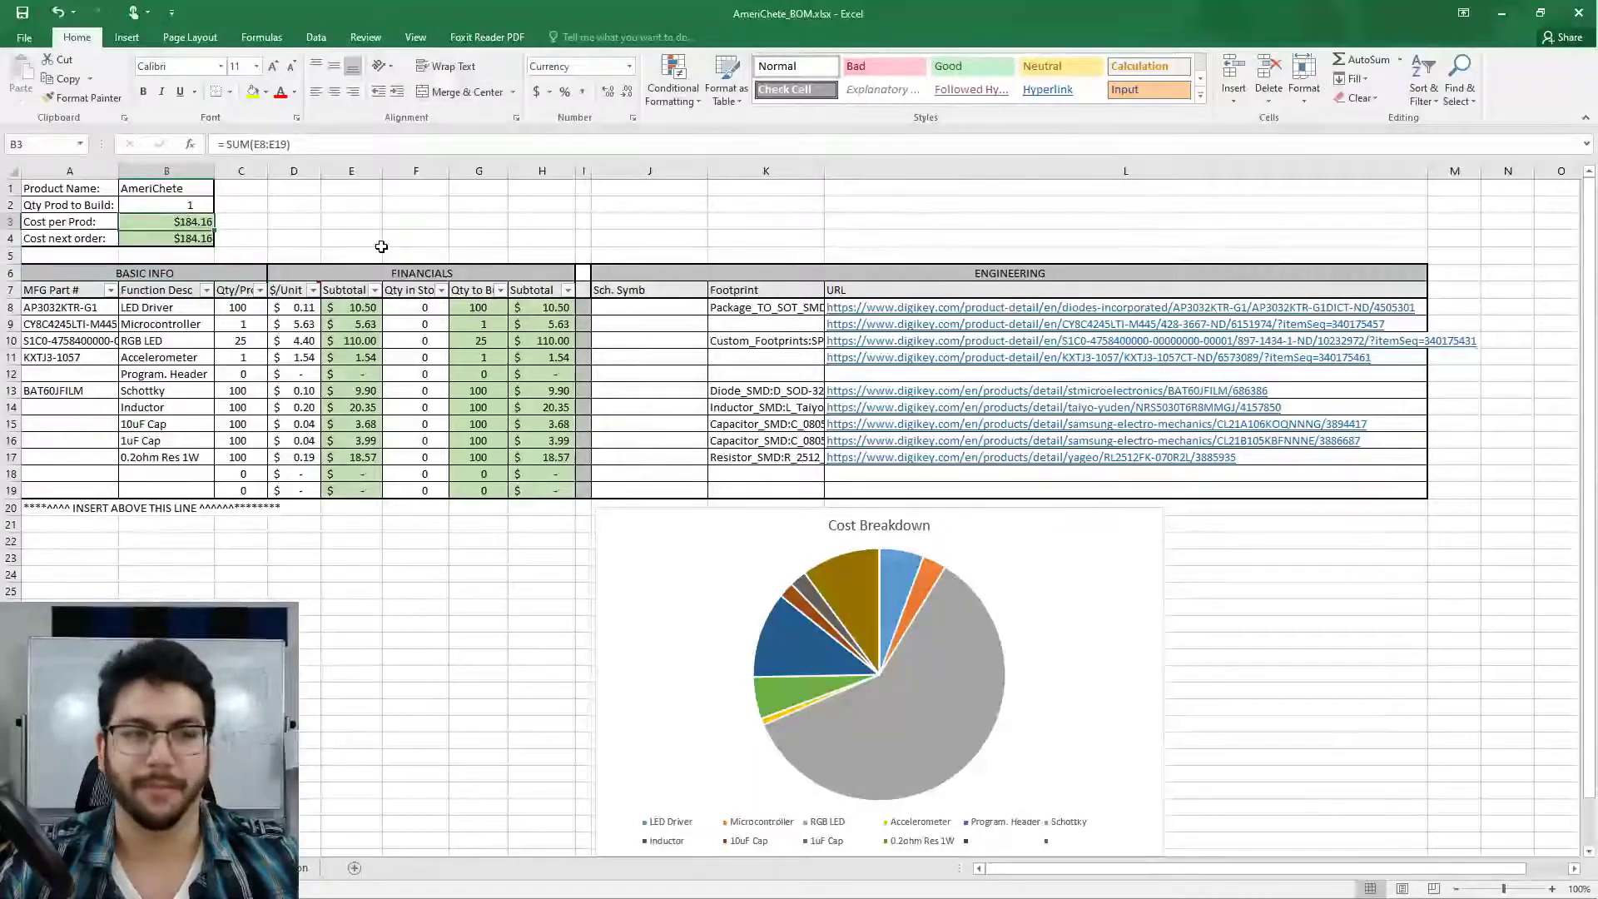
key("Up")
Check the first part's LED Driver row, its stock count in F8 and description.
key("Down")
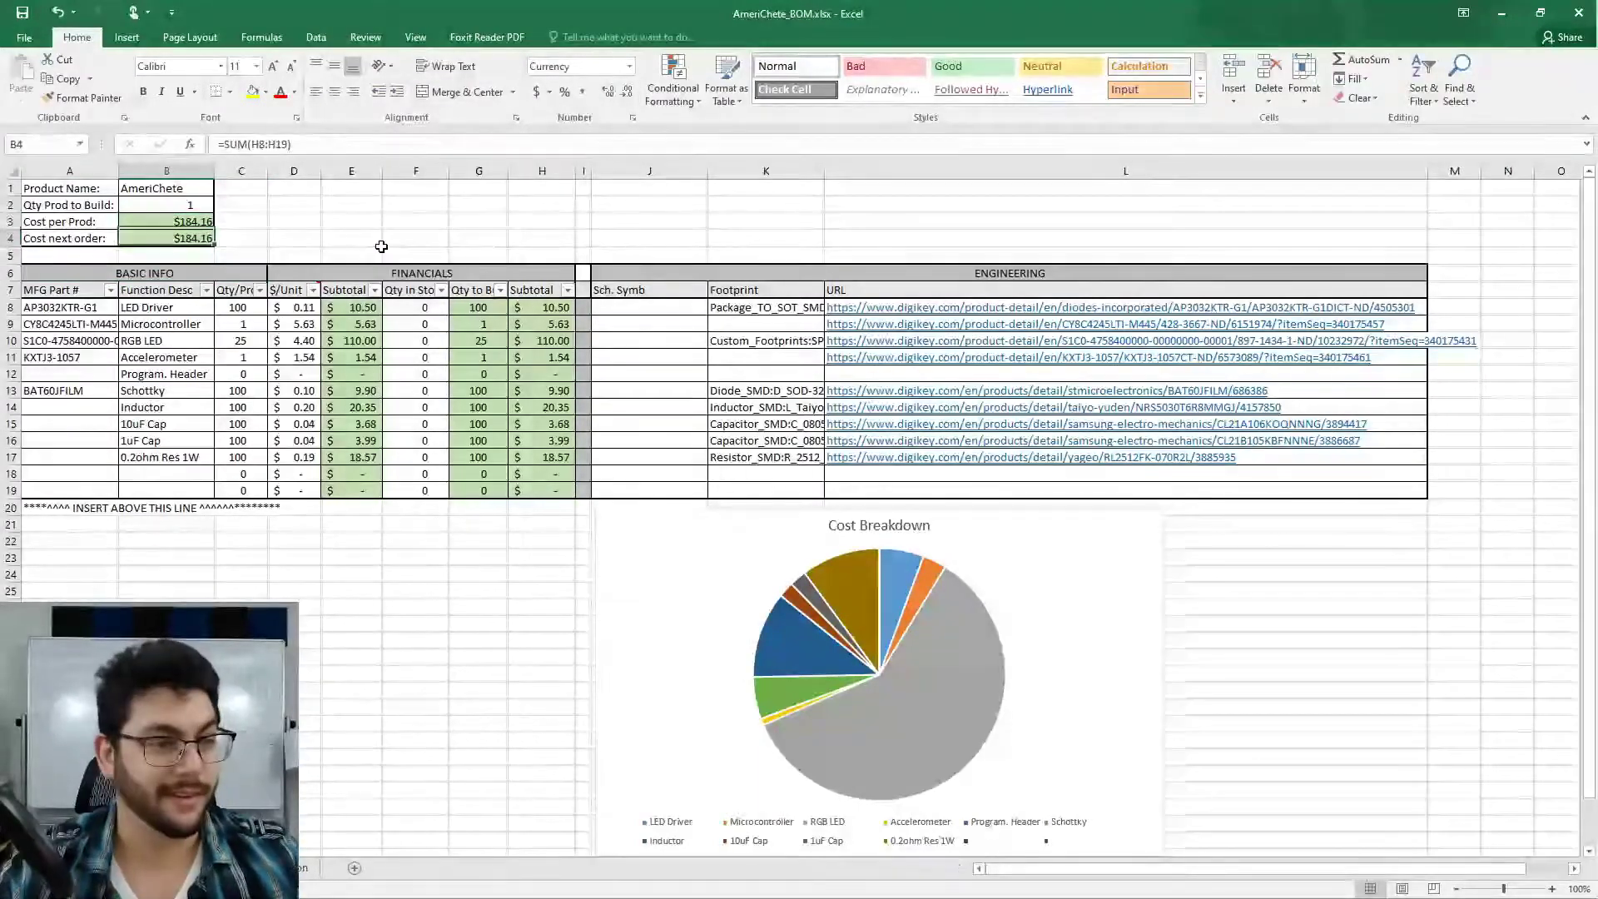
key("Down")
key("Down")
key("Down")
key("Right")
key("Right")
key("Right")
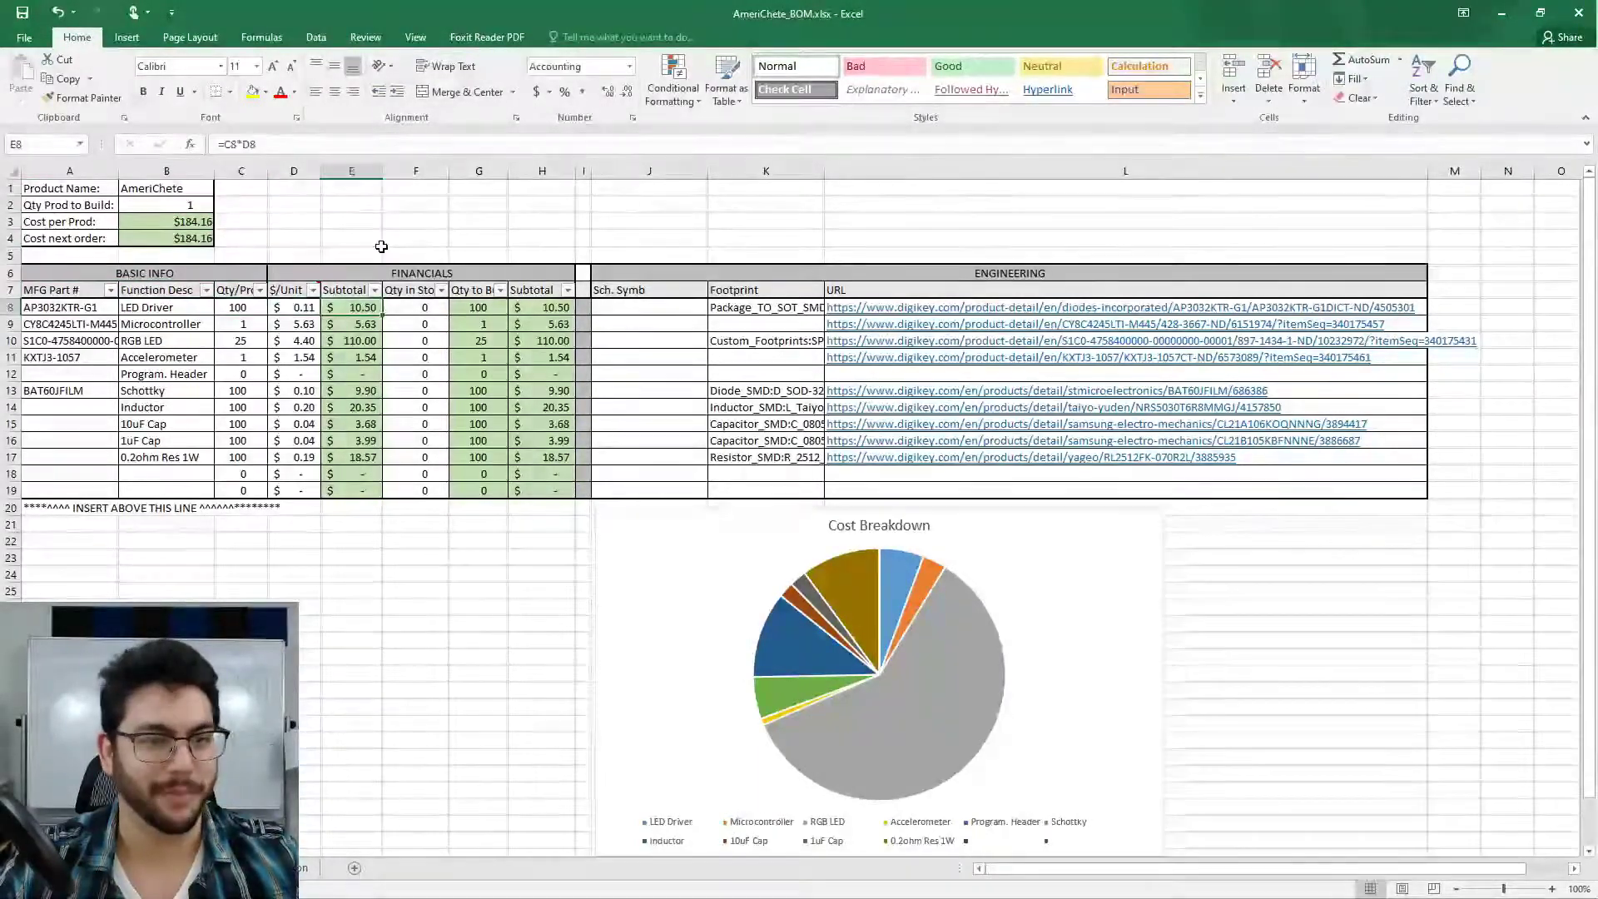
key("Right")
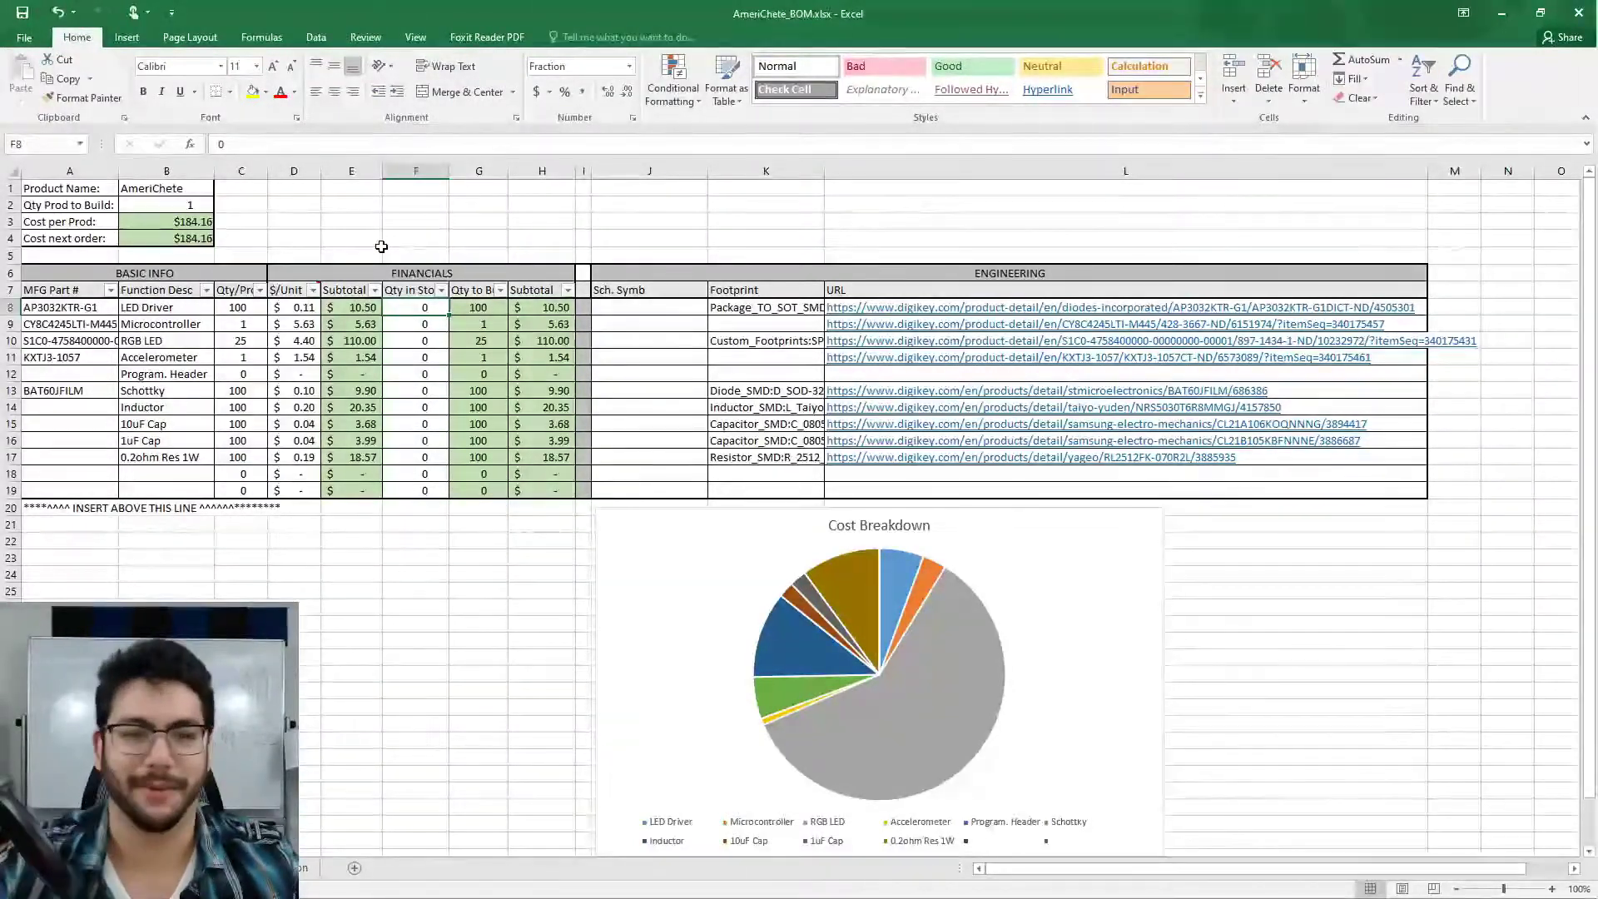
key("Left")
key("Left")
key("Left")
key("Left")
key("Left")
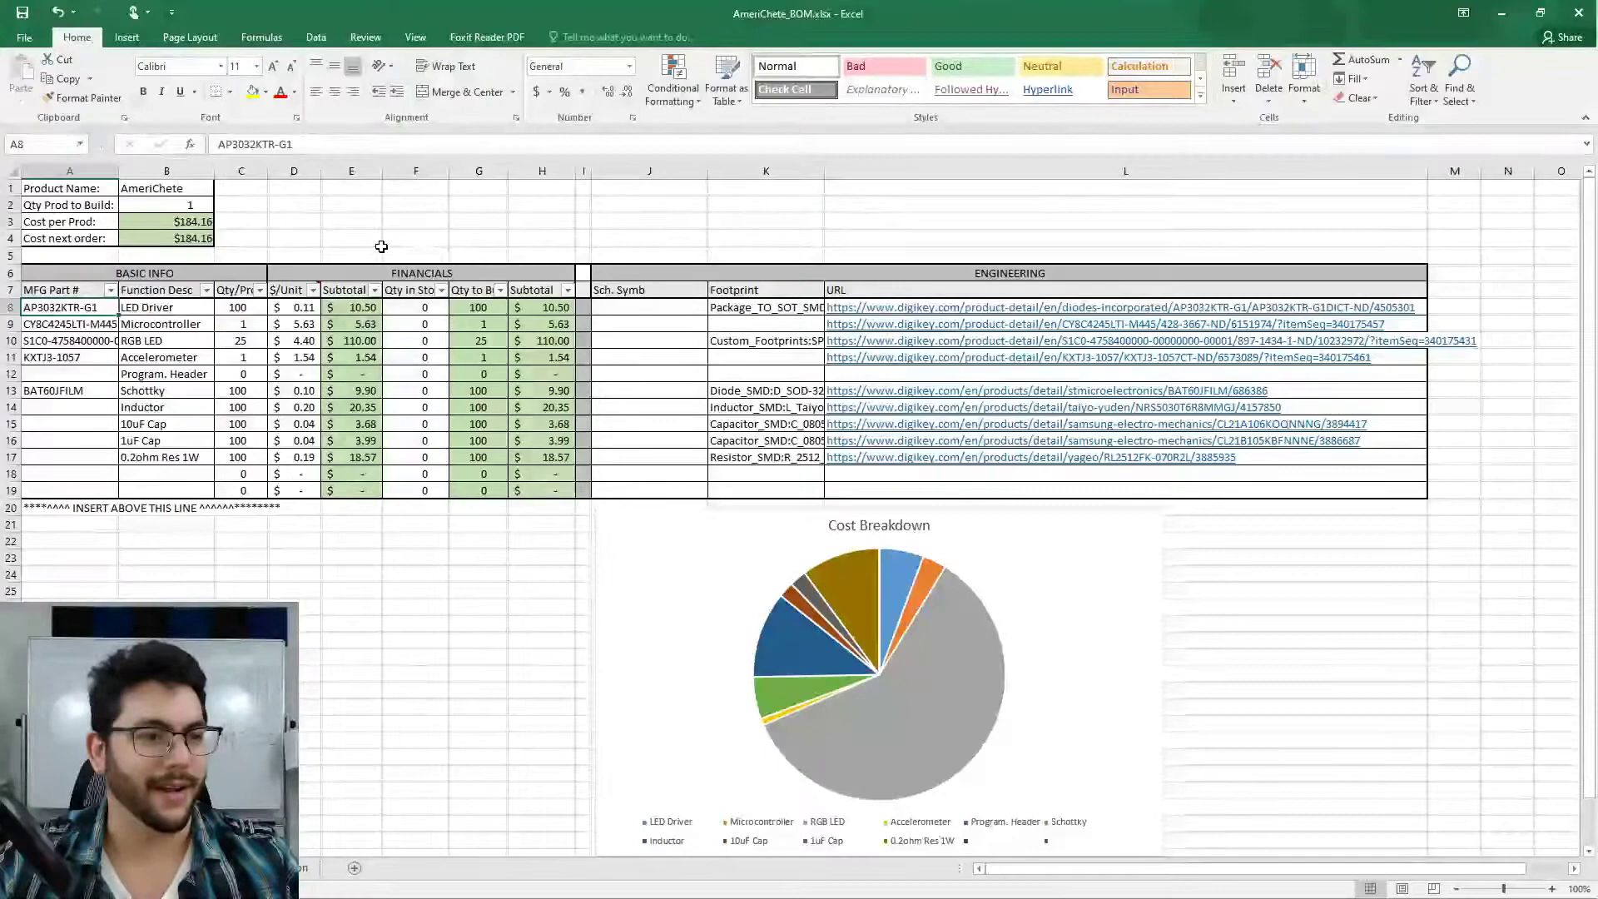
key("Right")
key("Left")
key("Up")
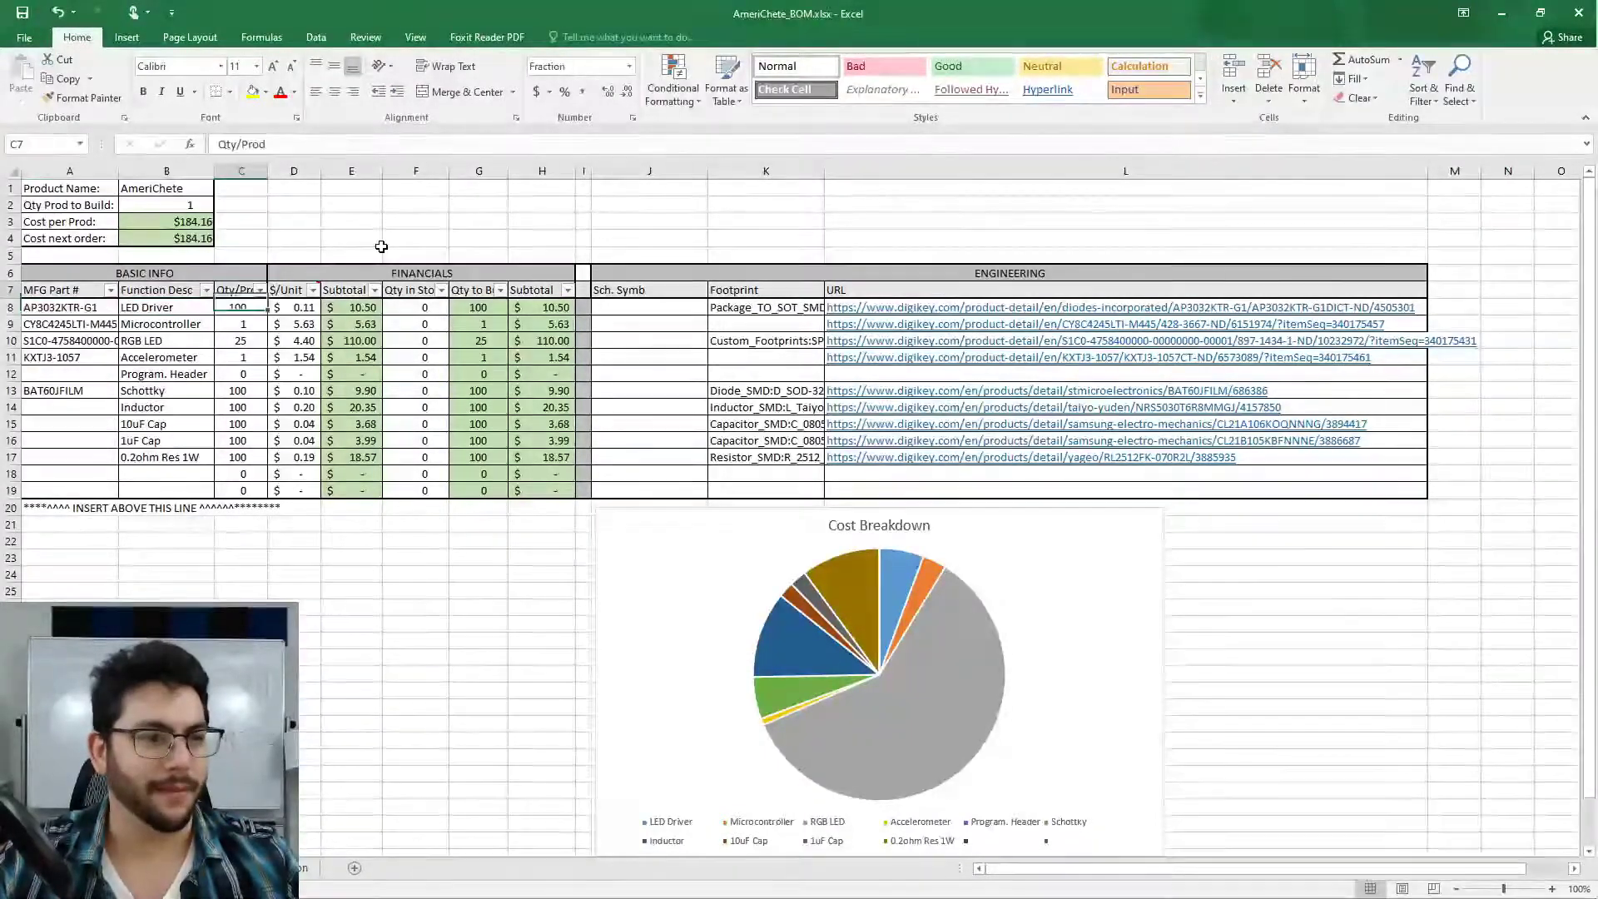
key("Up")
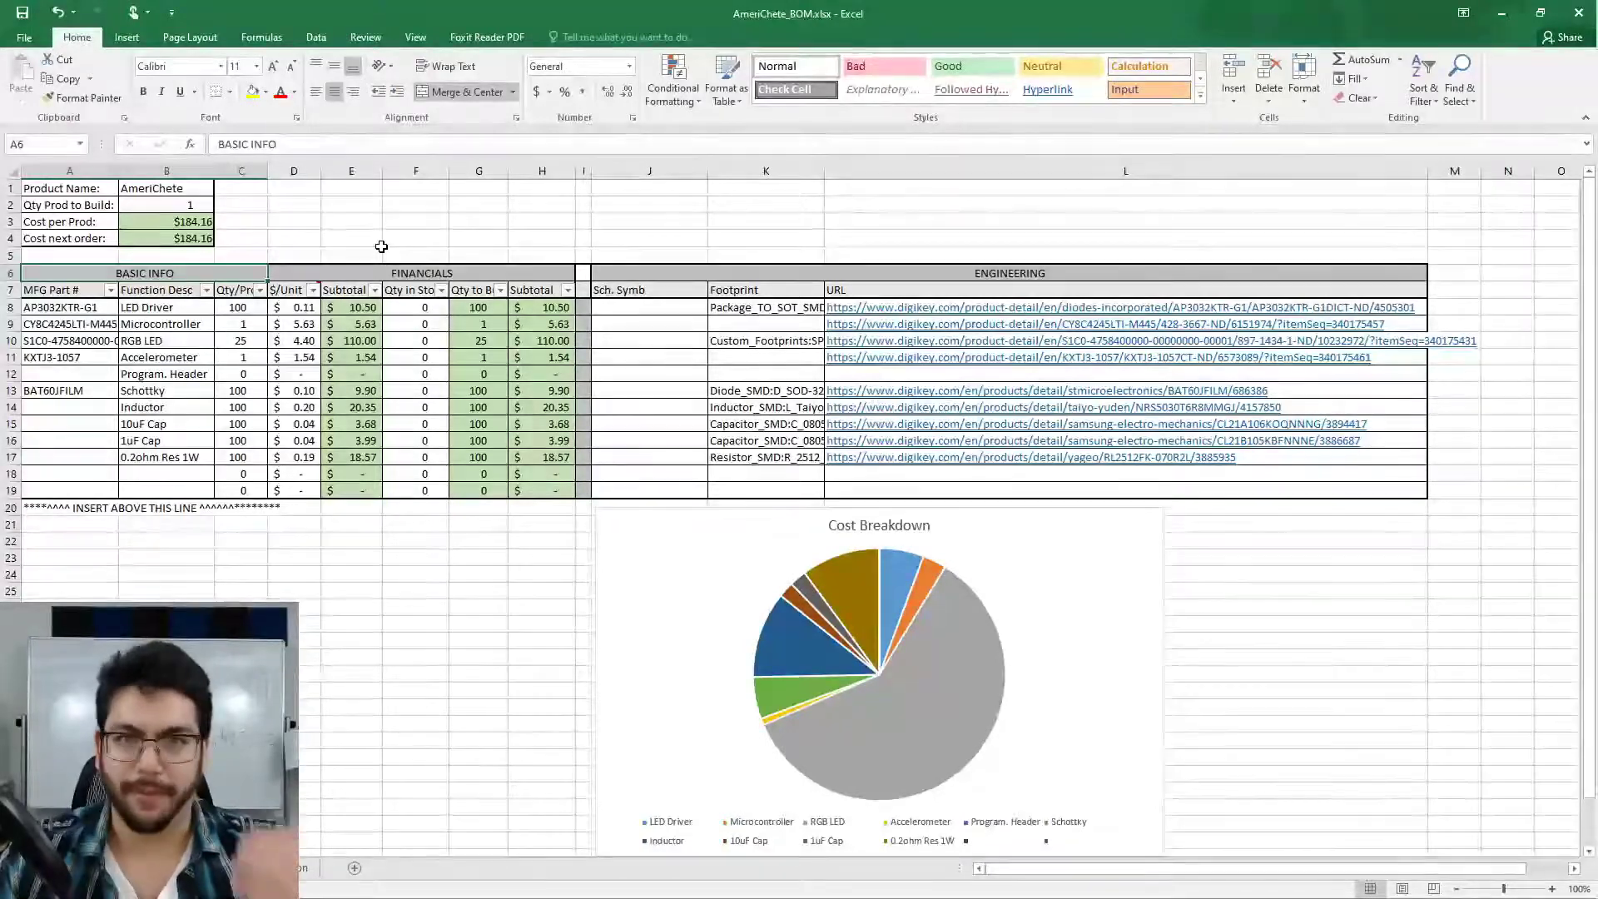
key("Down")
key("Right")
key("Down")
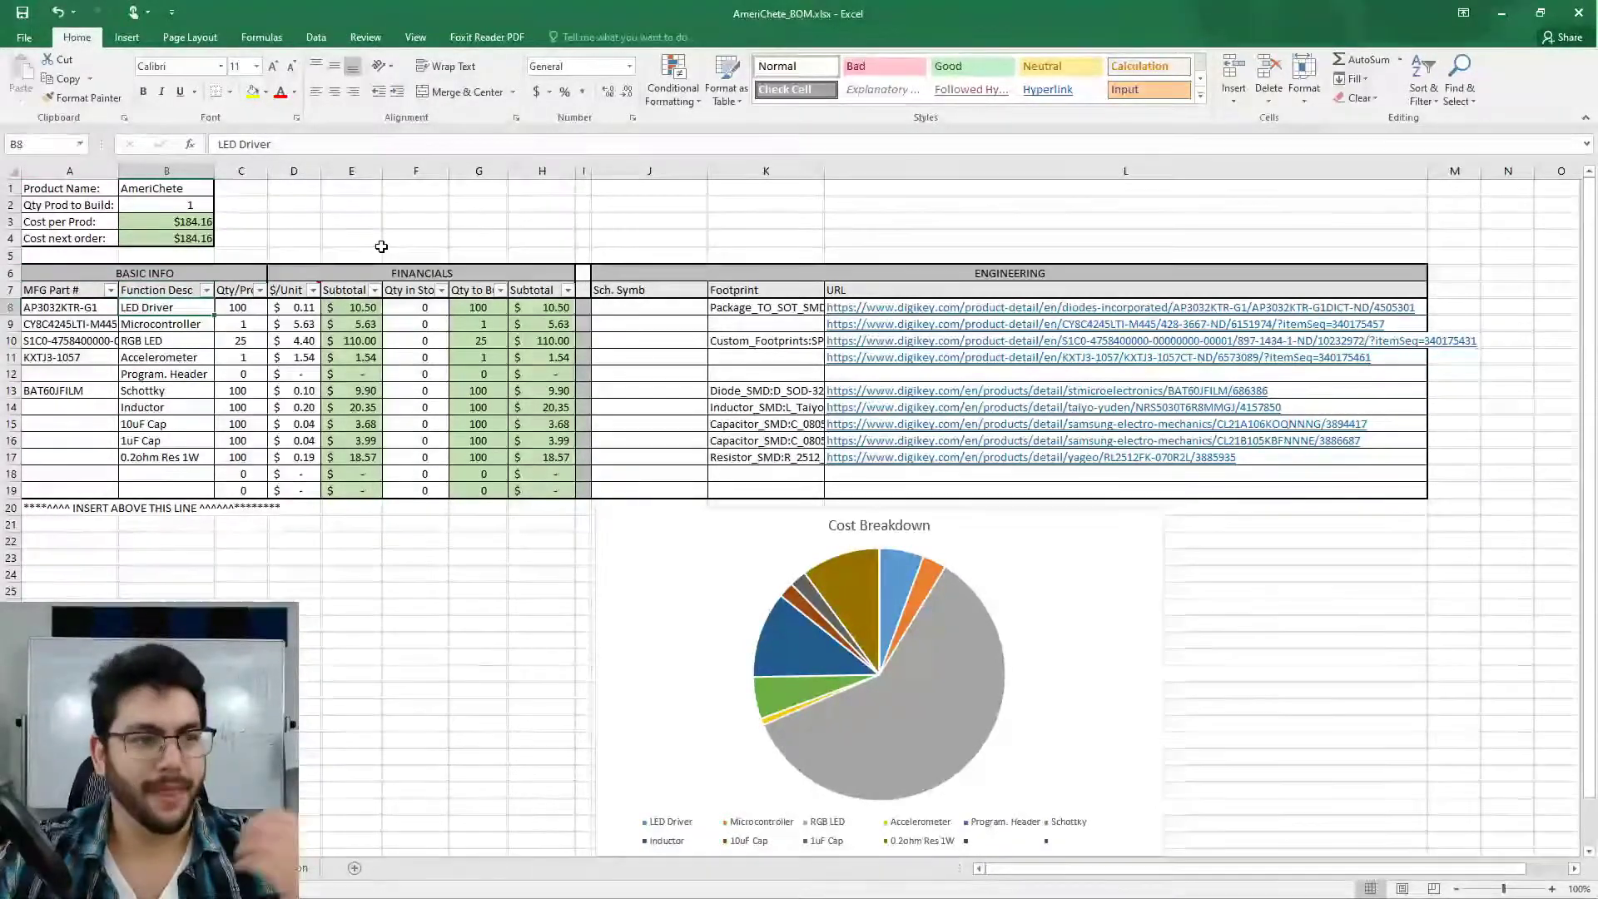
key("Left")
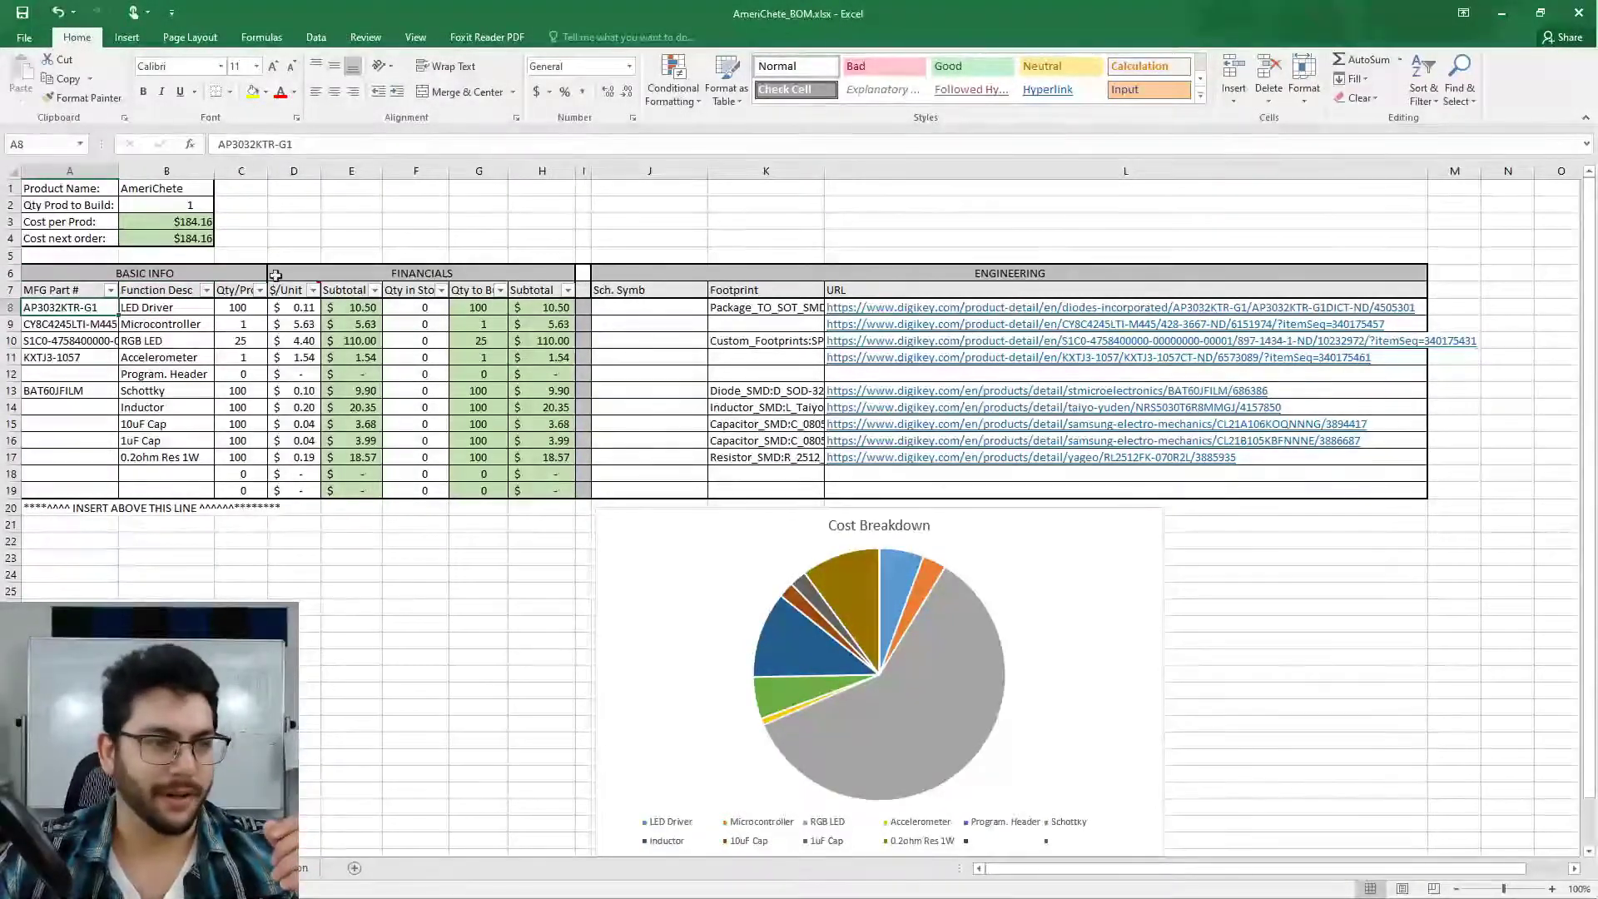
left_click(59, 287)
key("shift+Down")
key("shift+Down")
key("shift+Down")
key("shift+Down")
key("shift+Down")
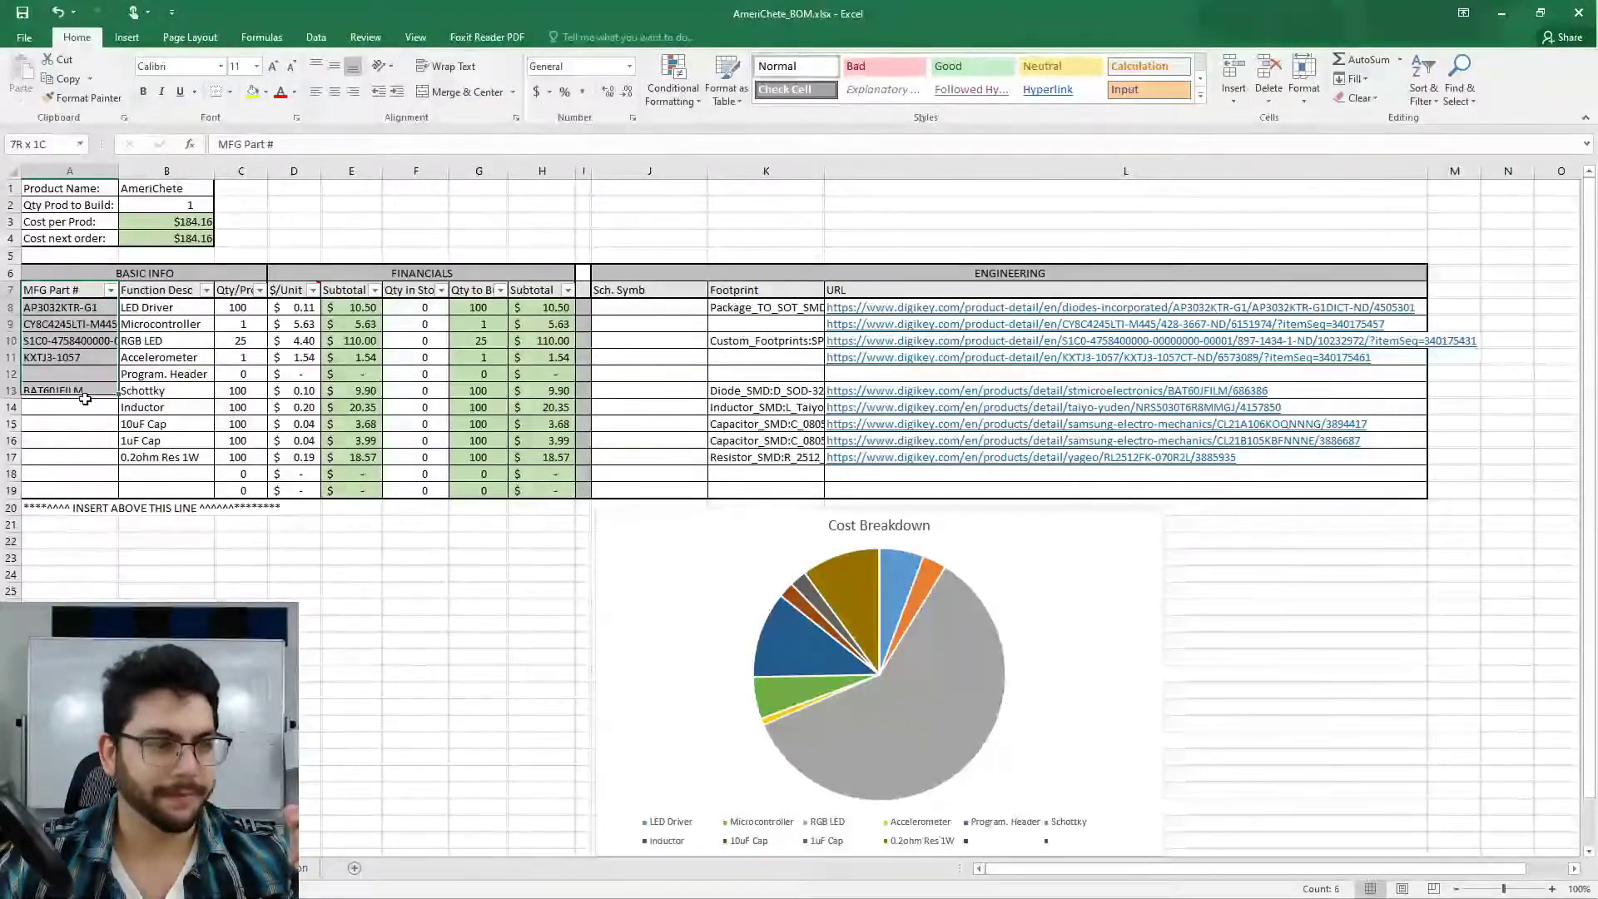
key("shift+Down")
key("shift+Down")
key("shift+Down")
left_click_drag(62, 291, 60, 460)
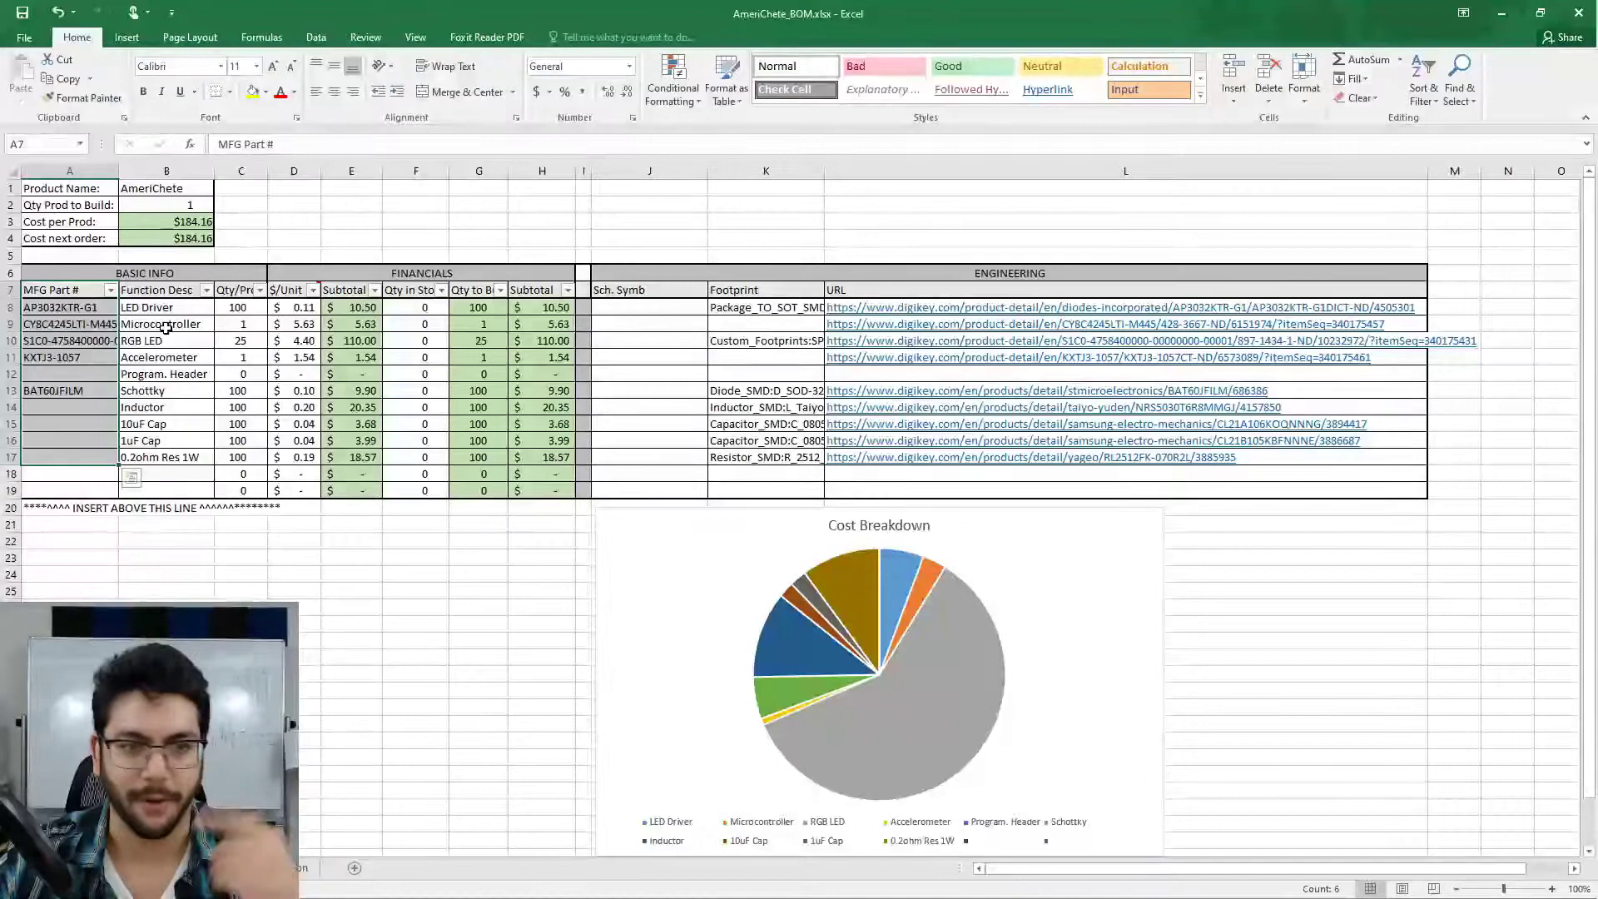
left_click(241, 357)
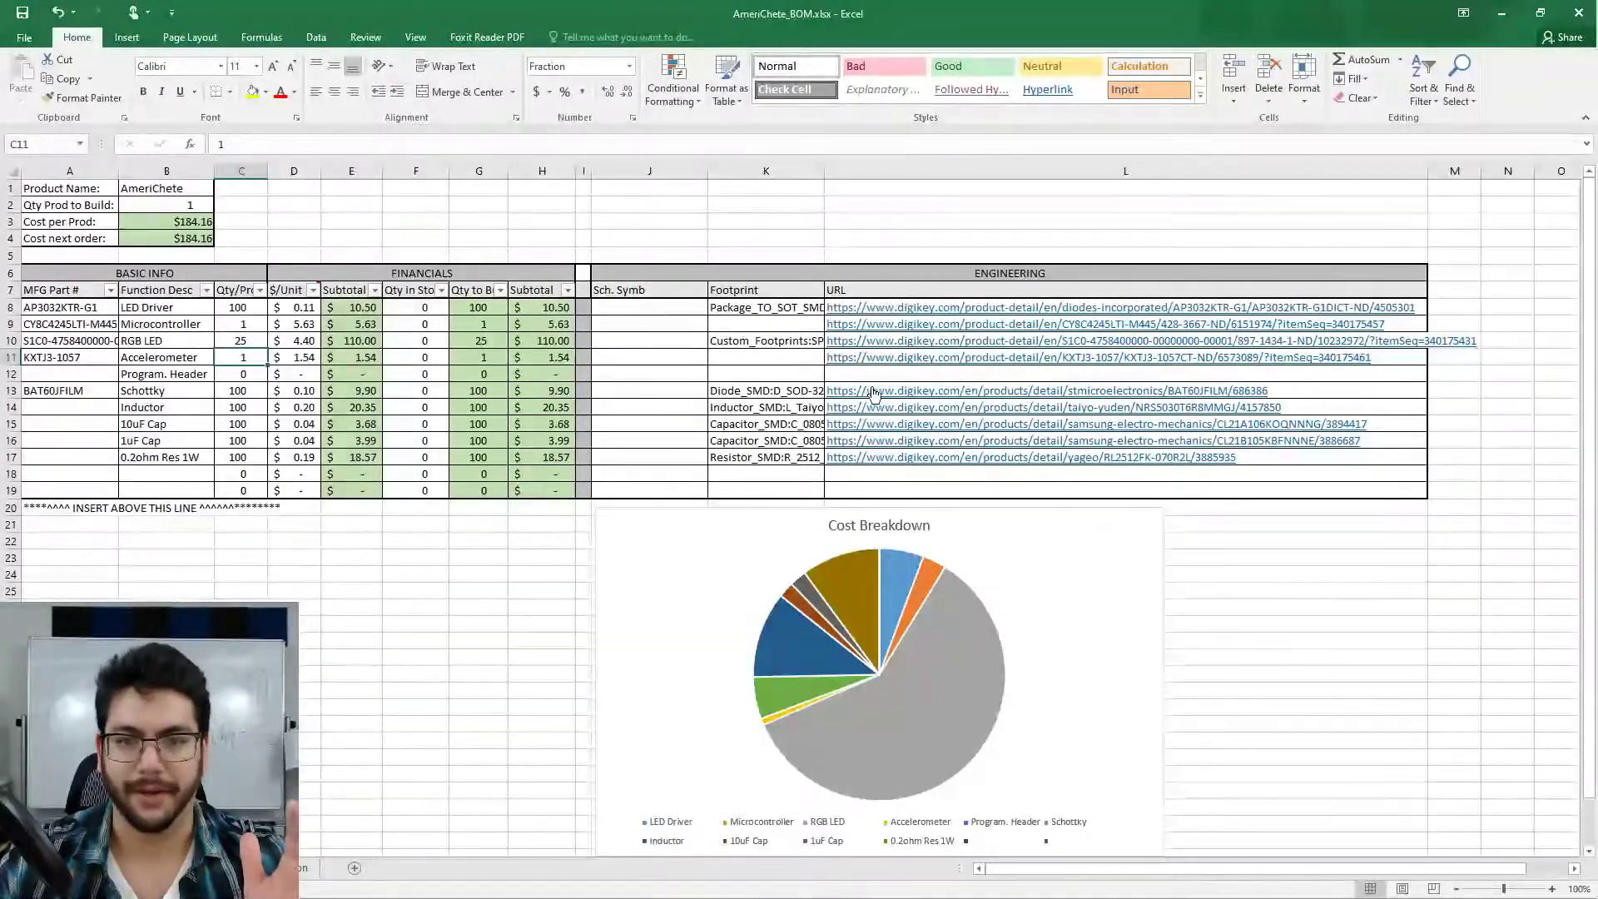
left_click_drag(494, 389, 89, 459)
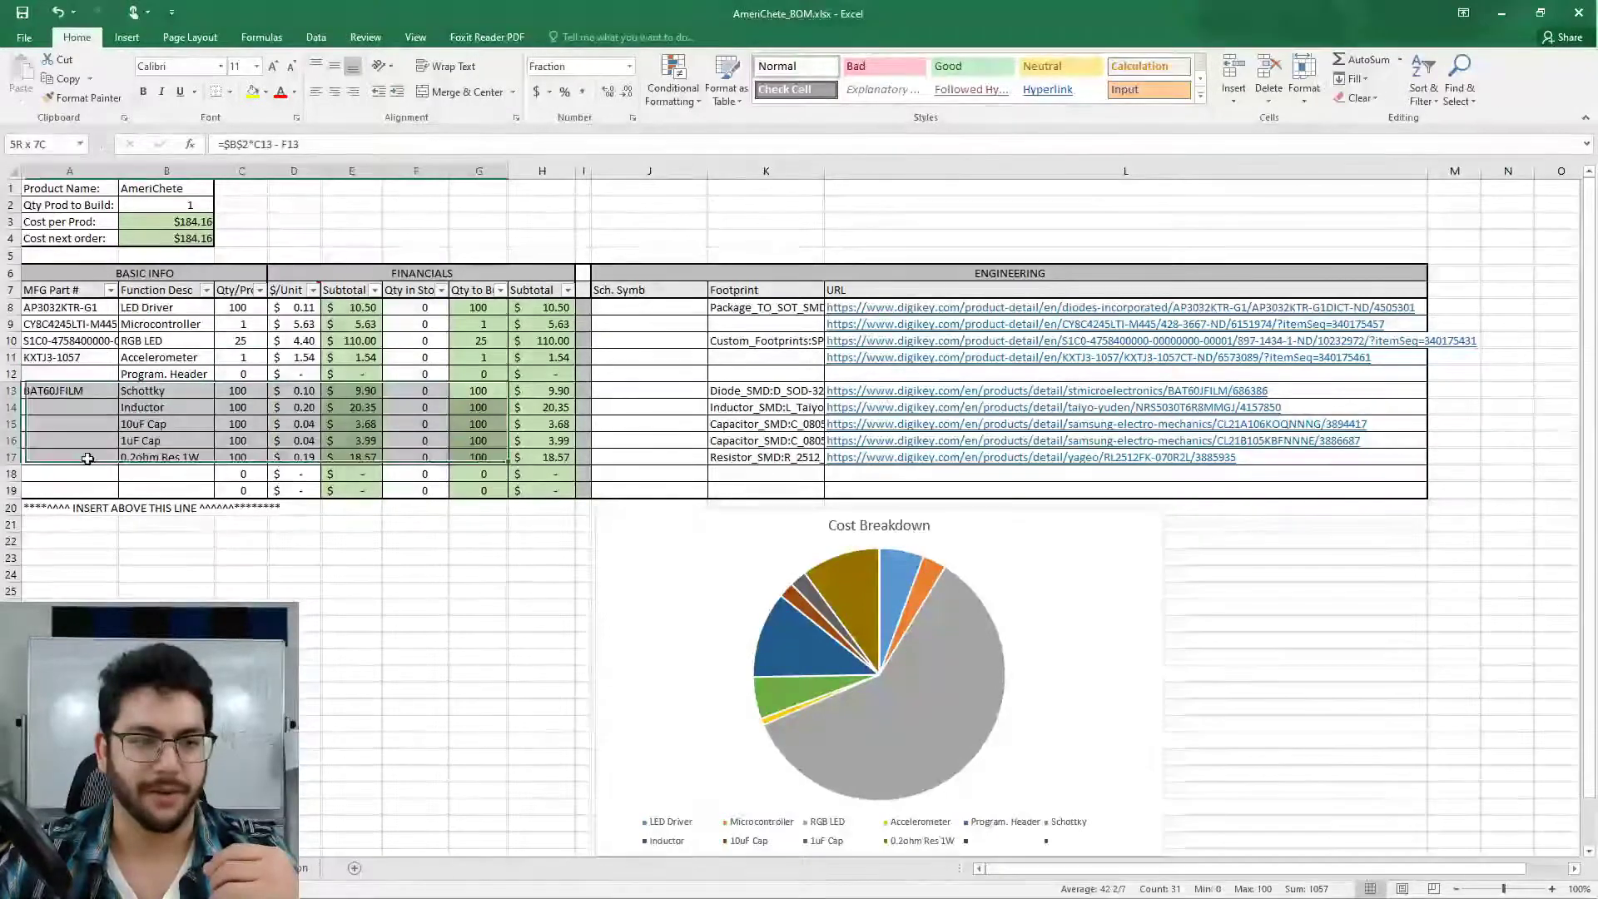
left_click(237, 441)
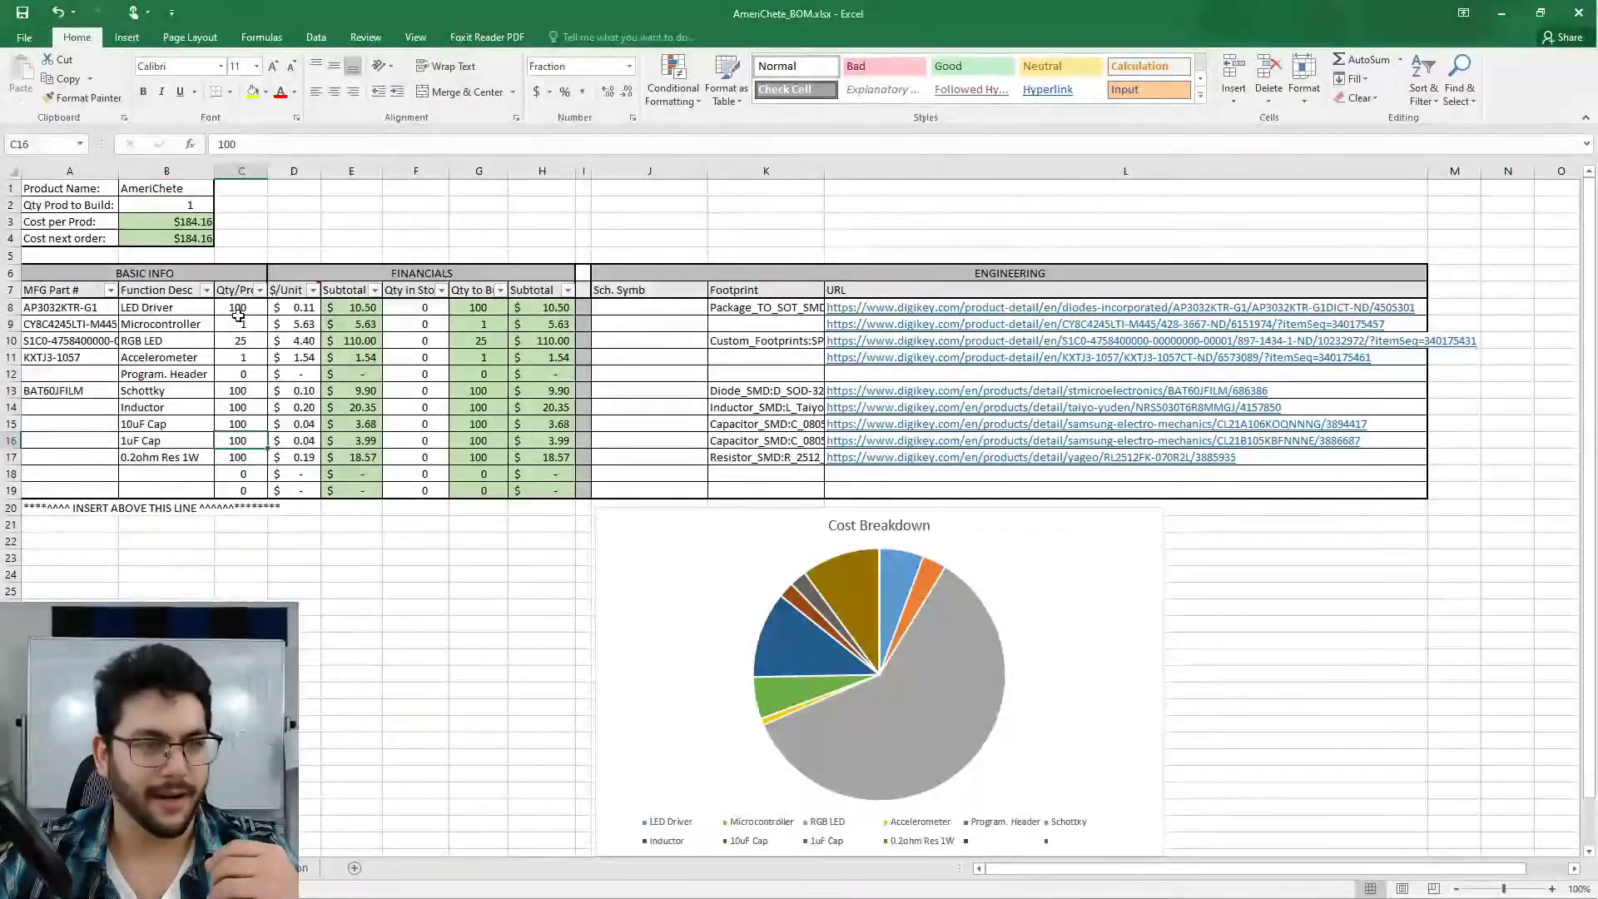
left_click_drag(150, 307, 160, 457)
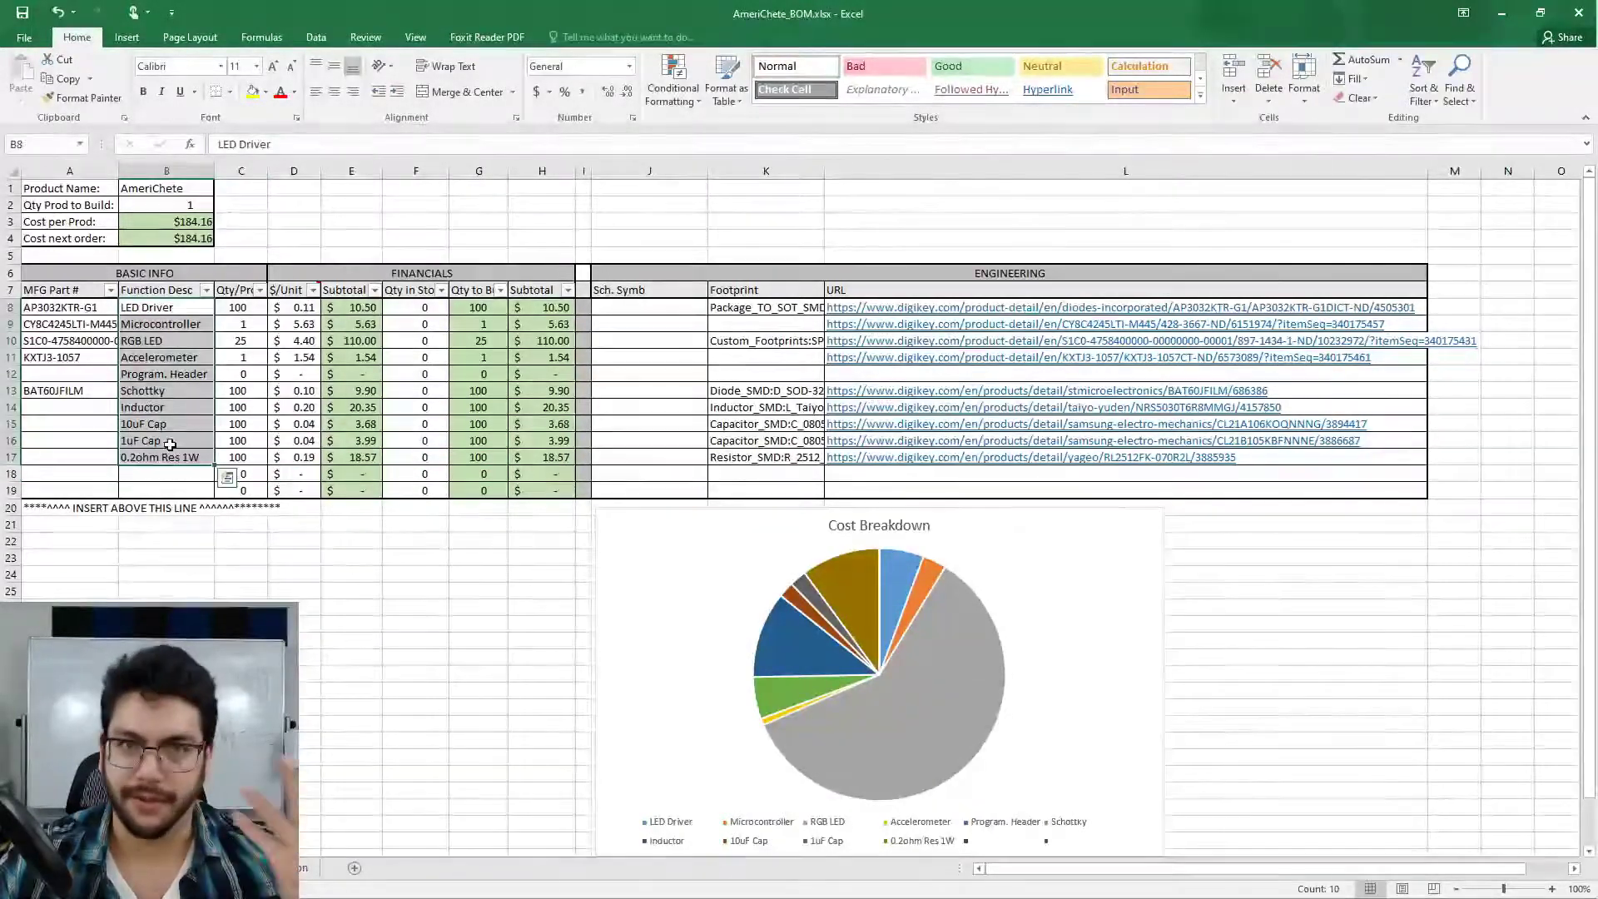
left_click(181, 356)
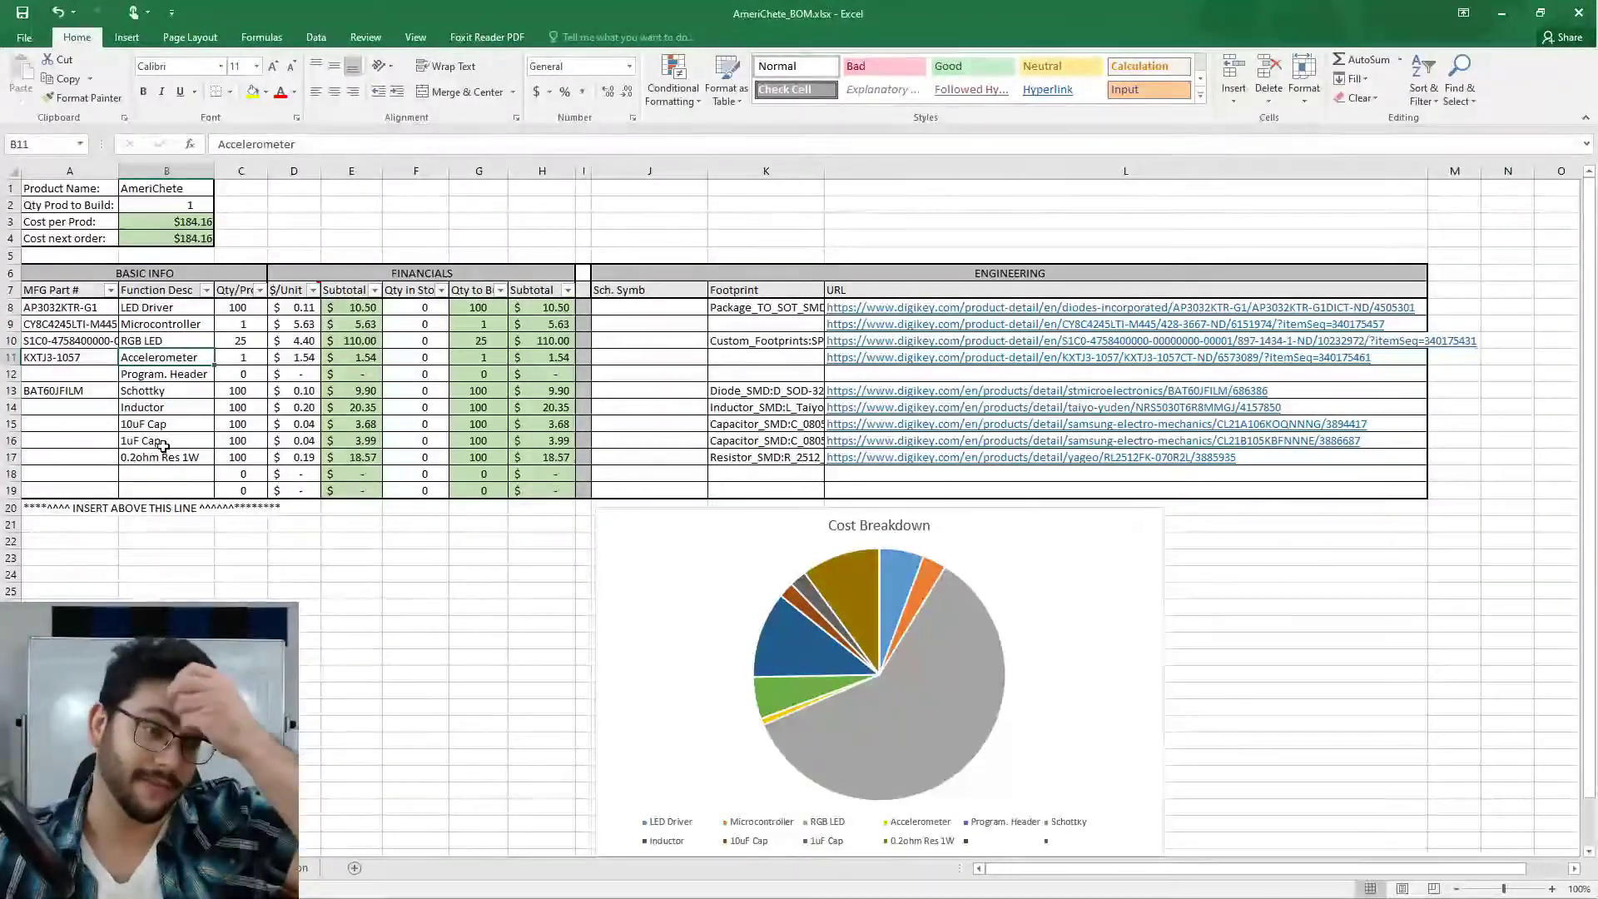
left_click(245, 307)
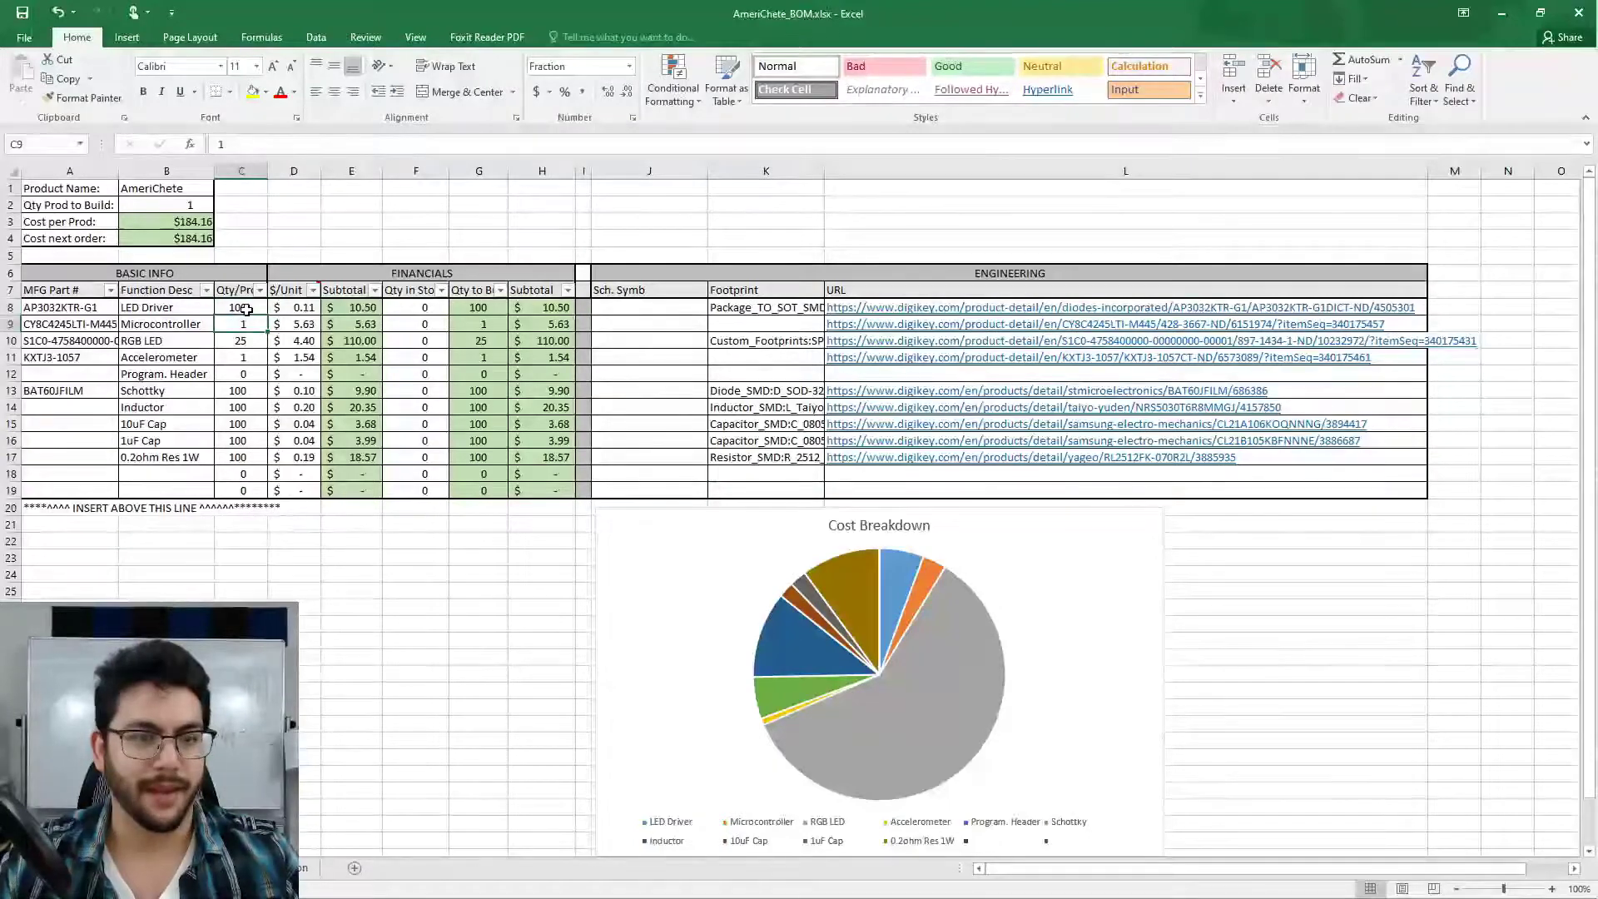
left_click(537, 309)
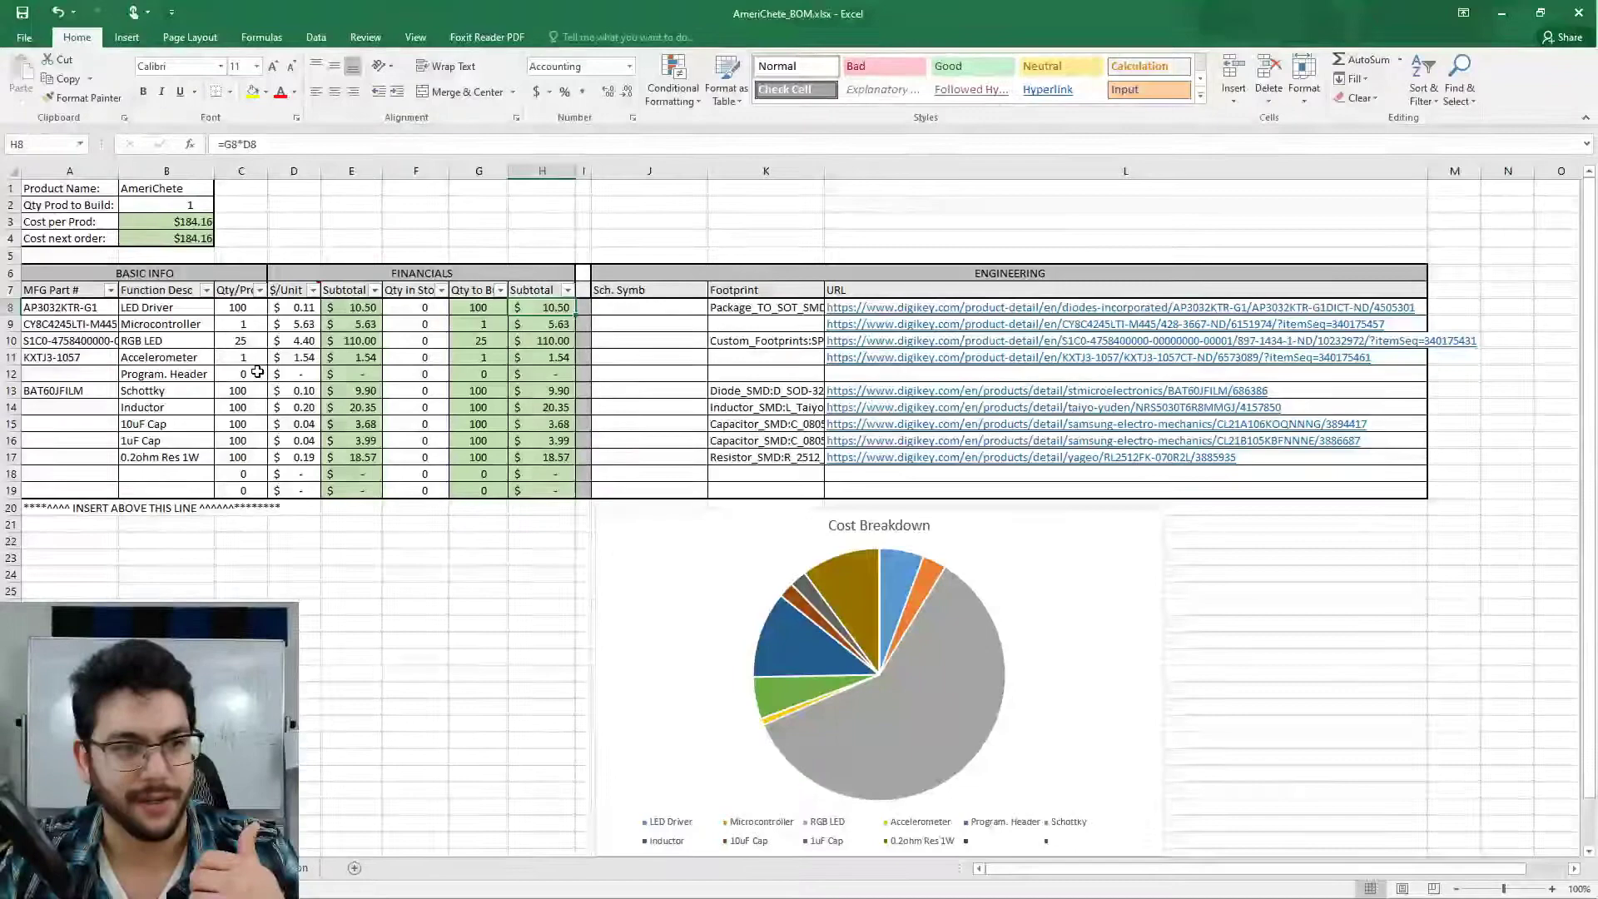
left_click(224, 342)
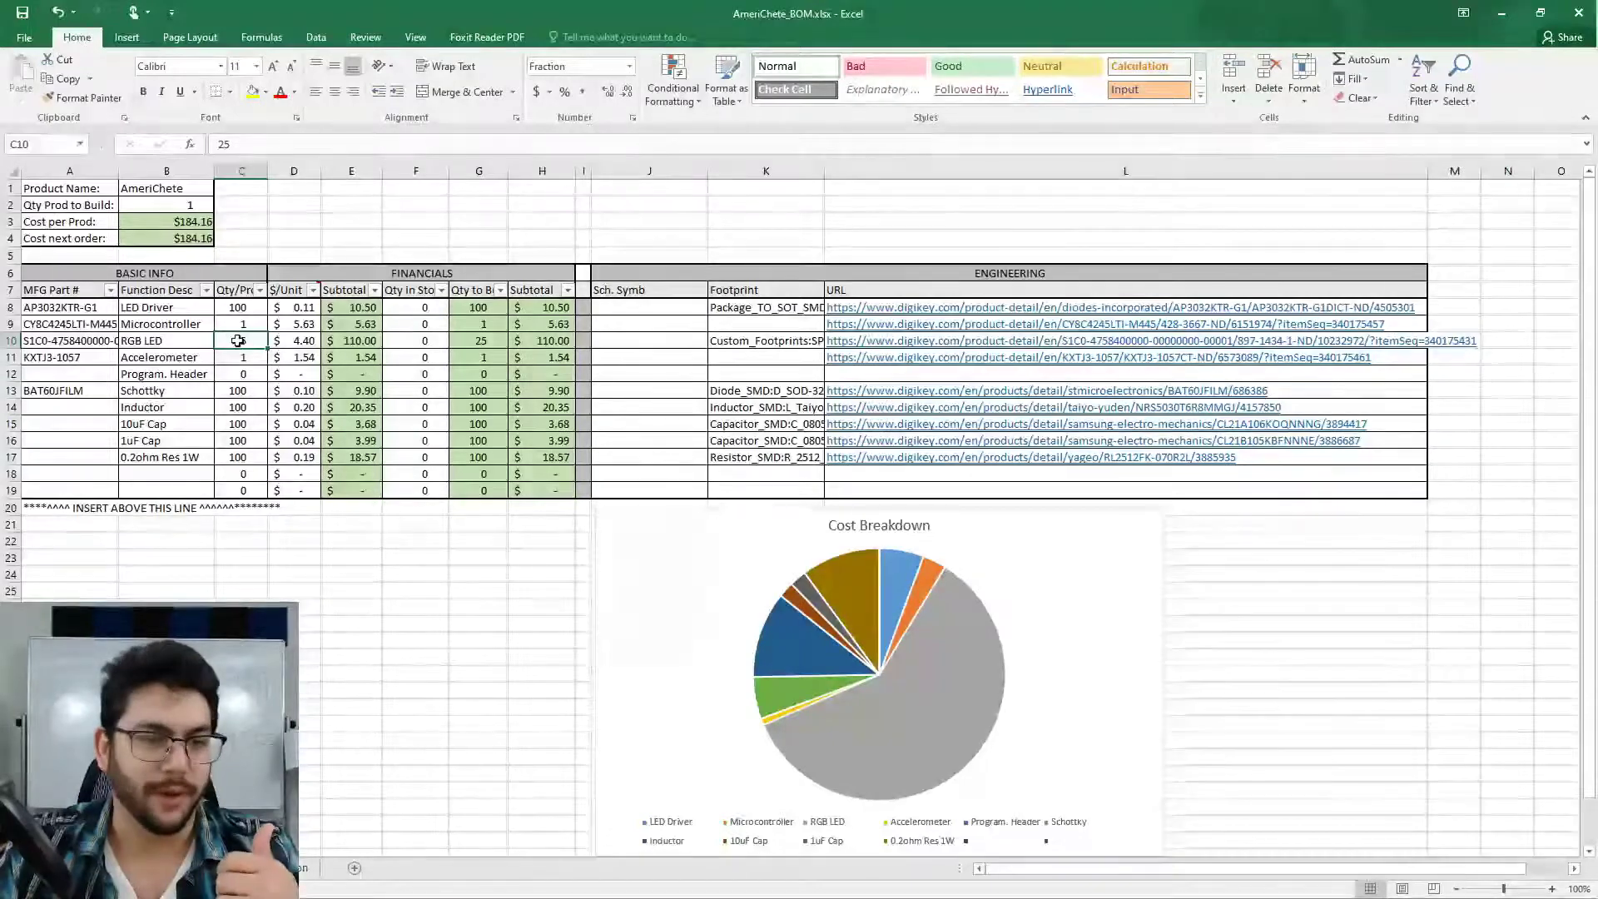
left_click(375, 341)
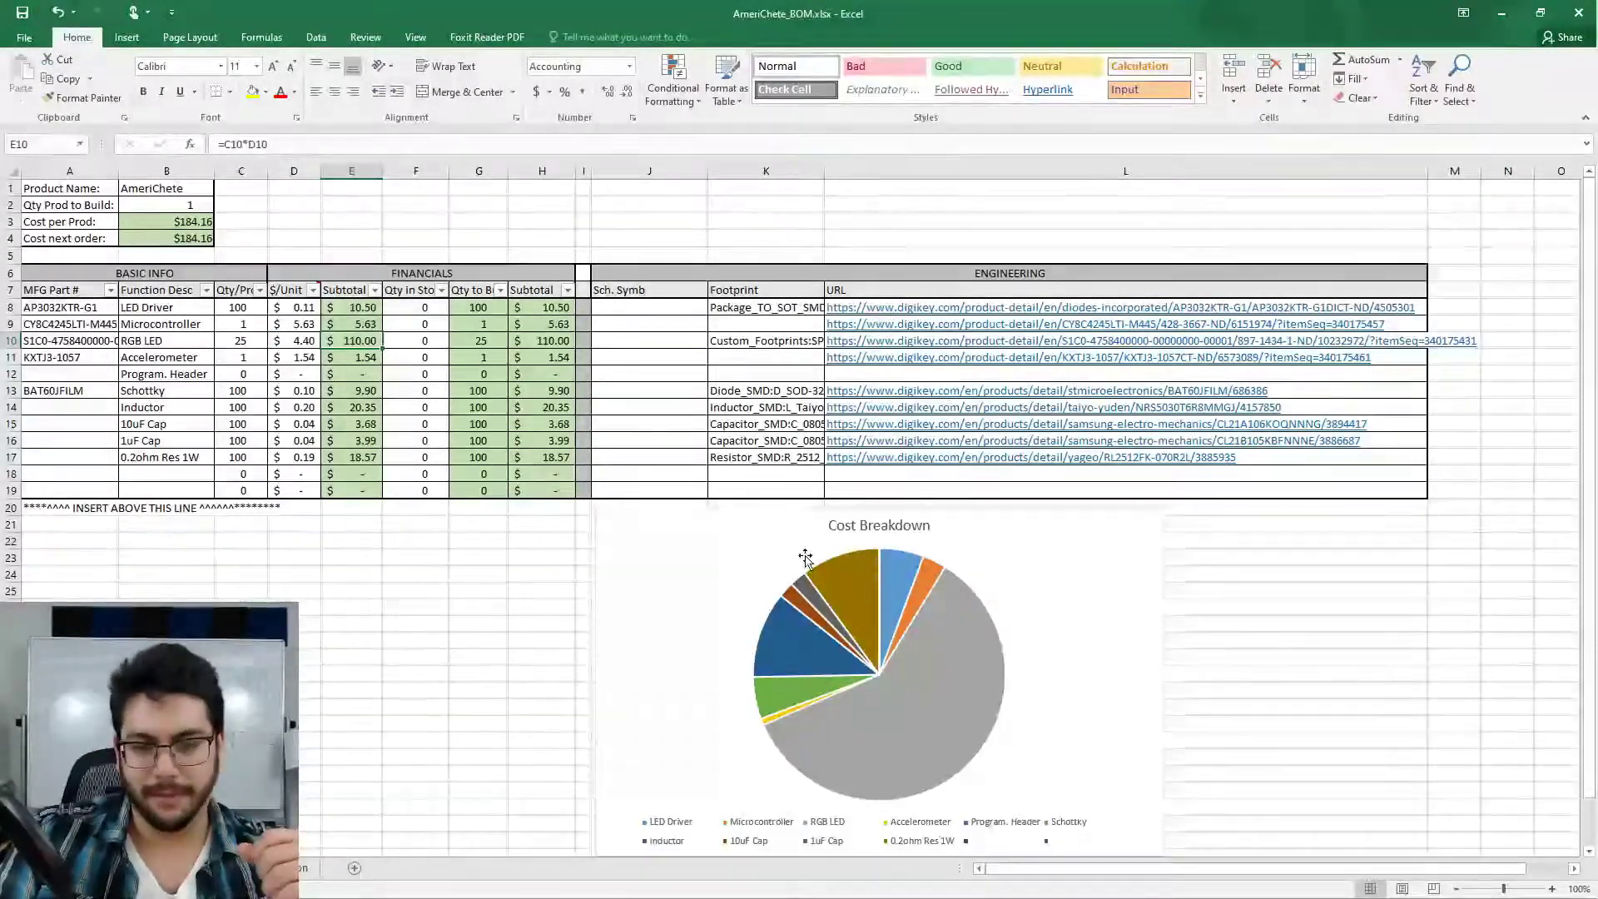
Enlarge the Cost Breakdown pie chart and review its legend and plot area.
left_click(891, 562)
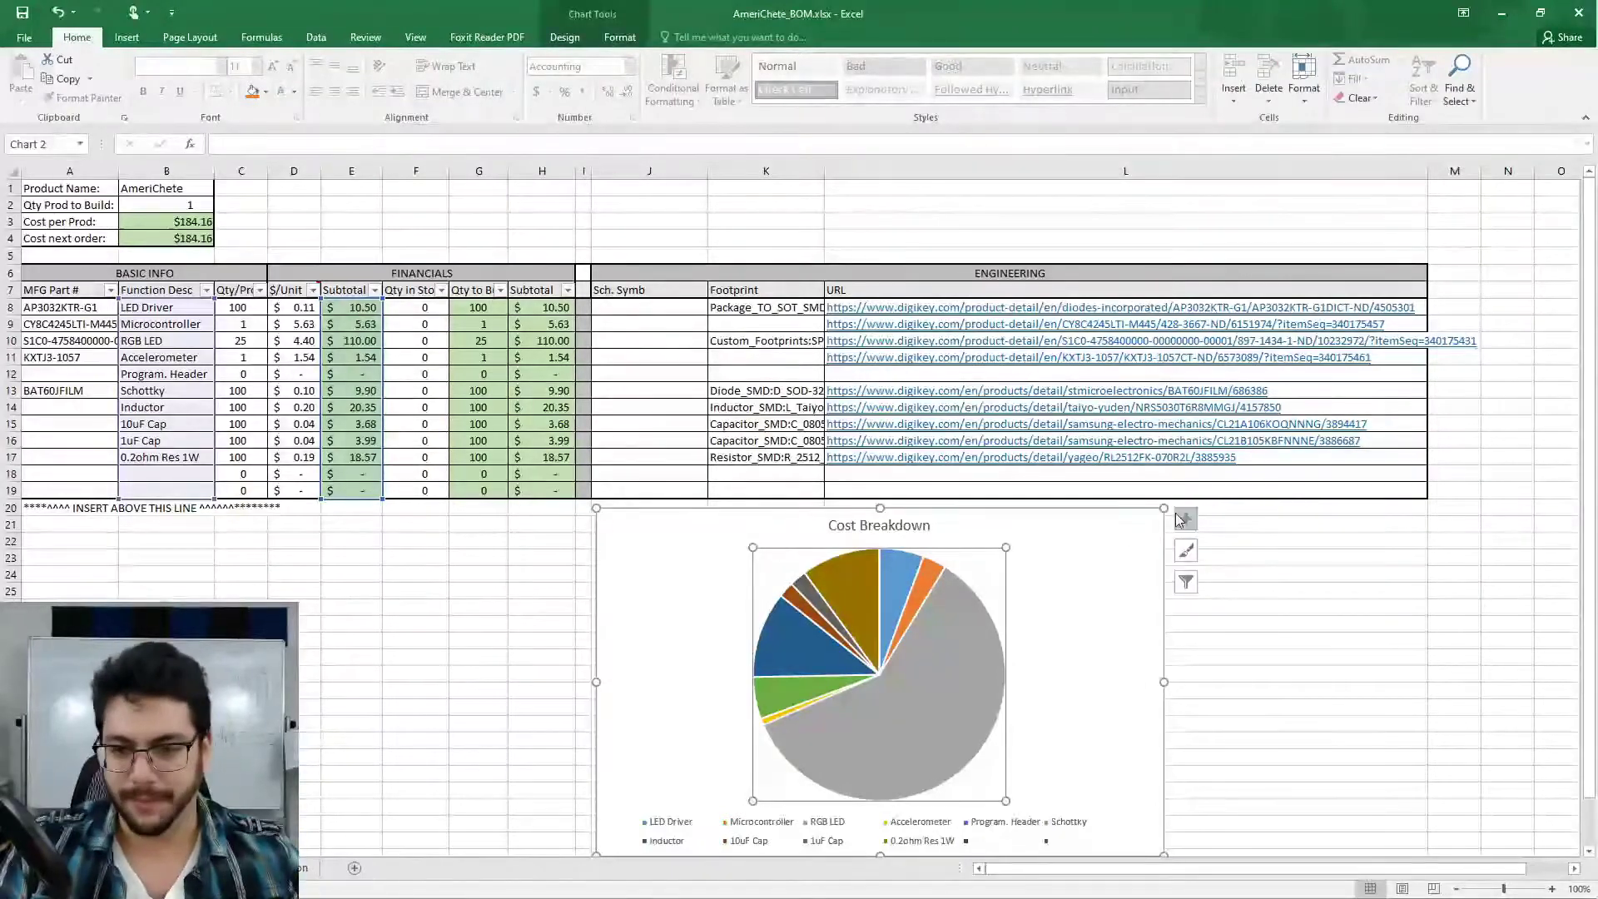
left_click_drag(1163, 508, 1413, 372)
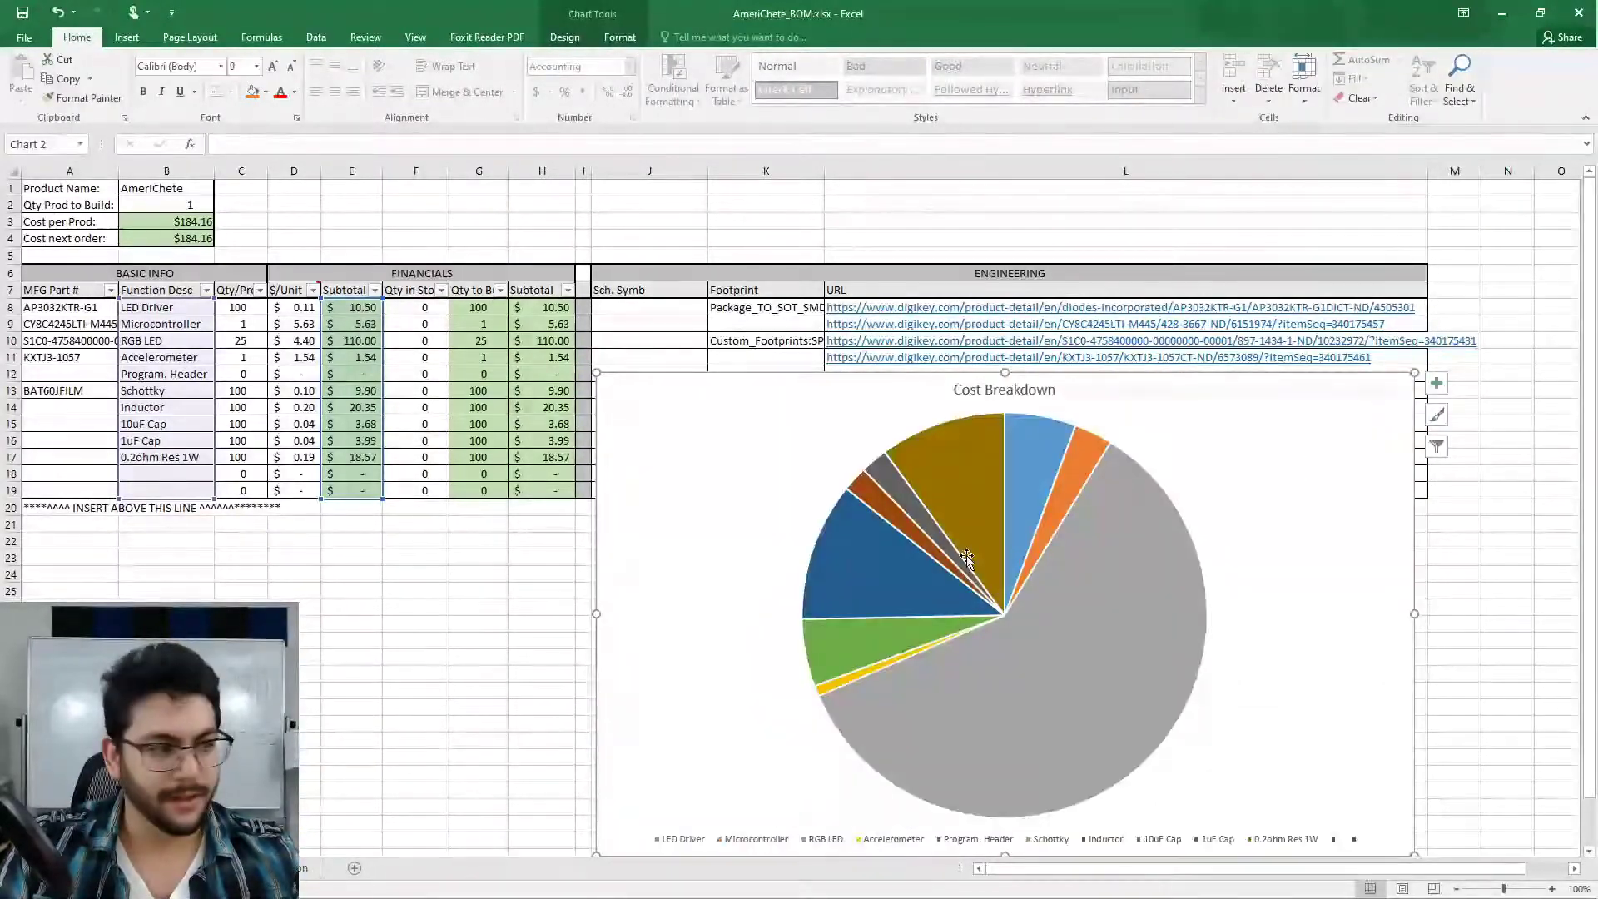
scroll(738, 515, "down", 3)
scroll(798, 588, "up", 1)
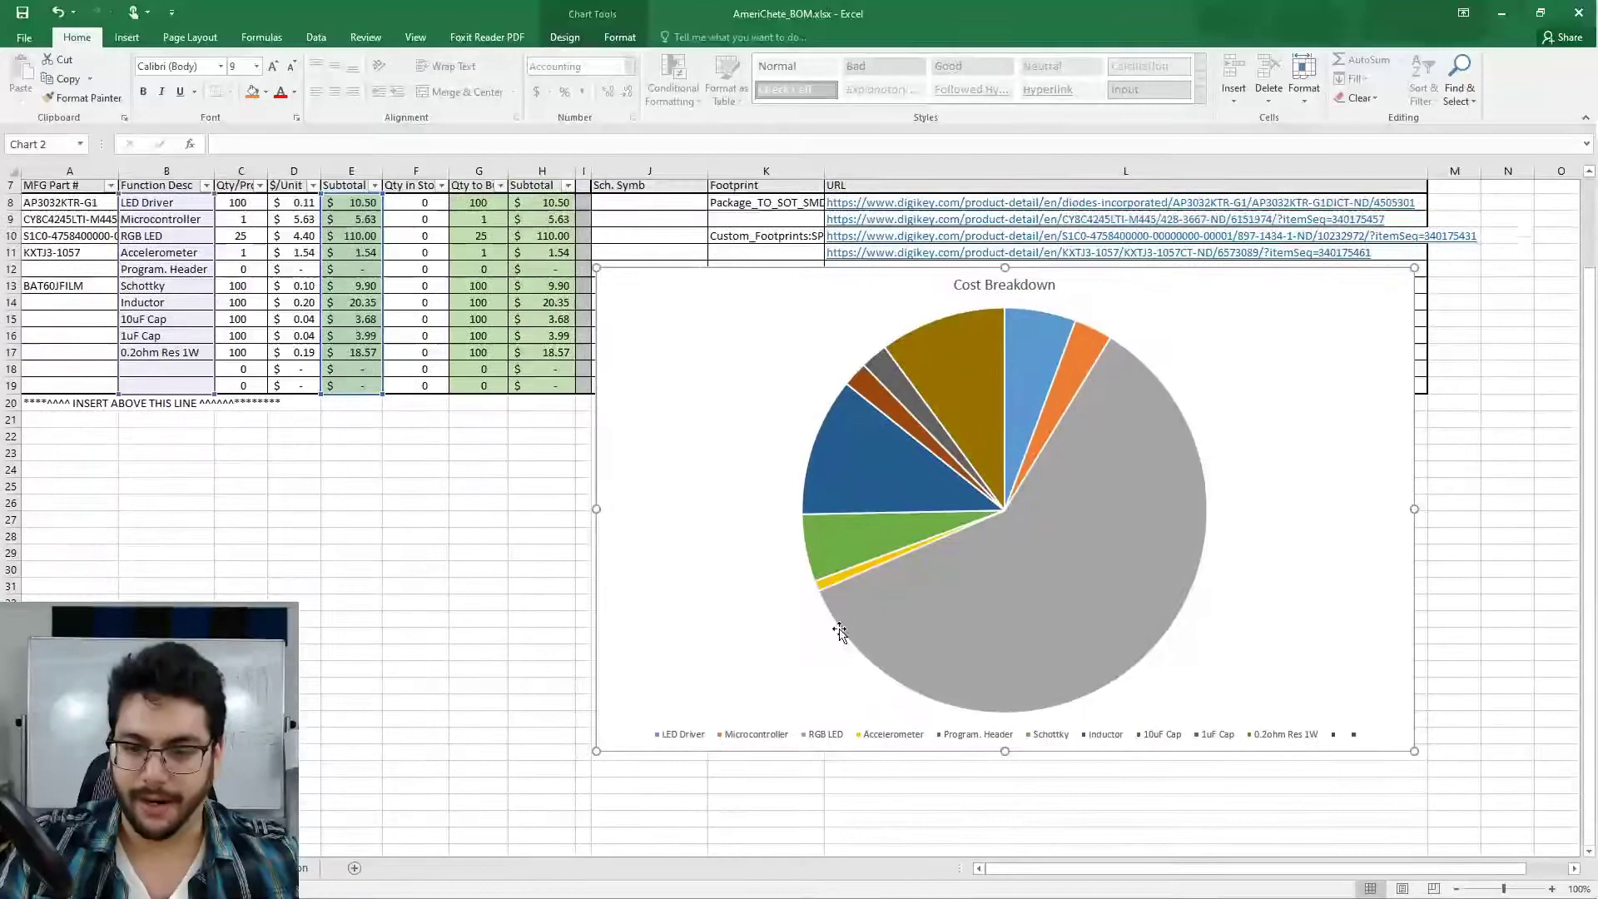
left_click(685, 738)
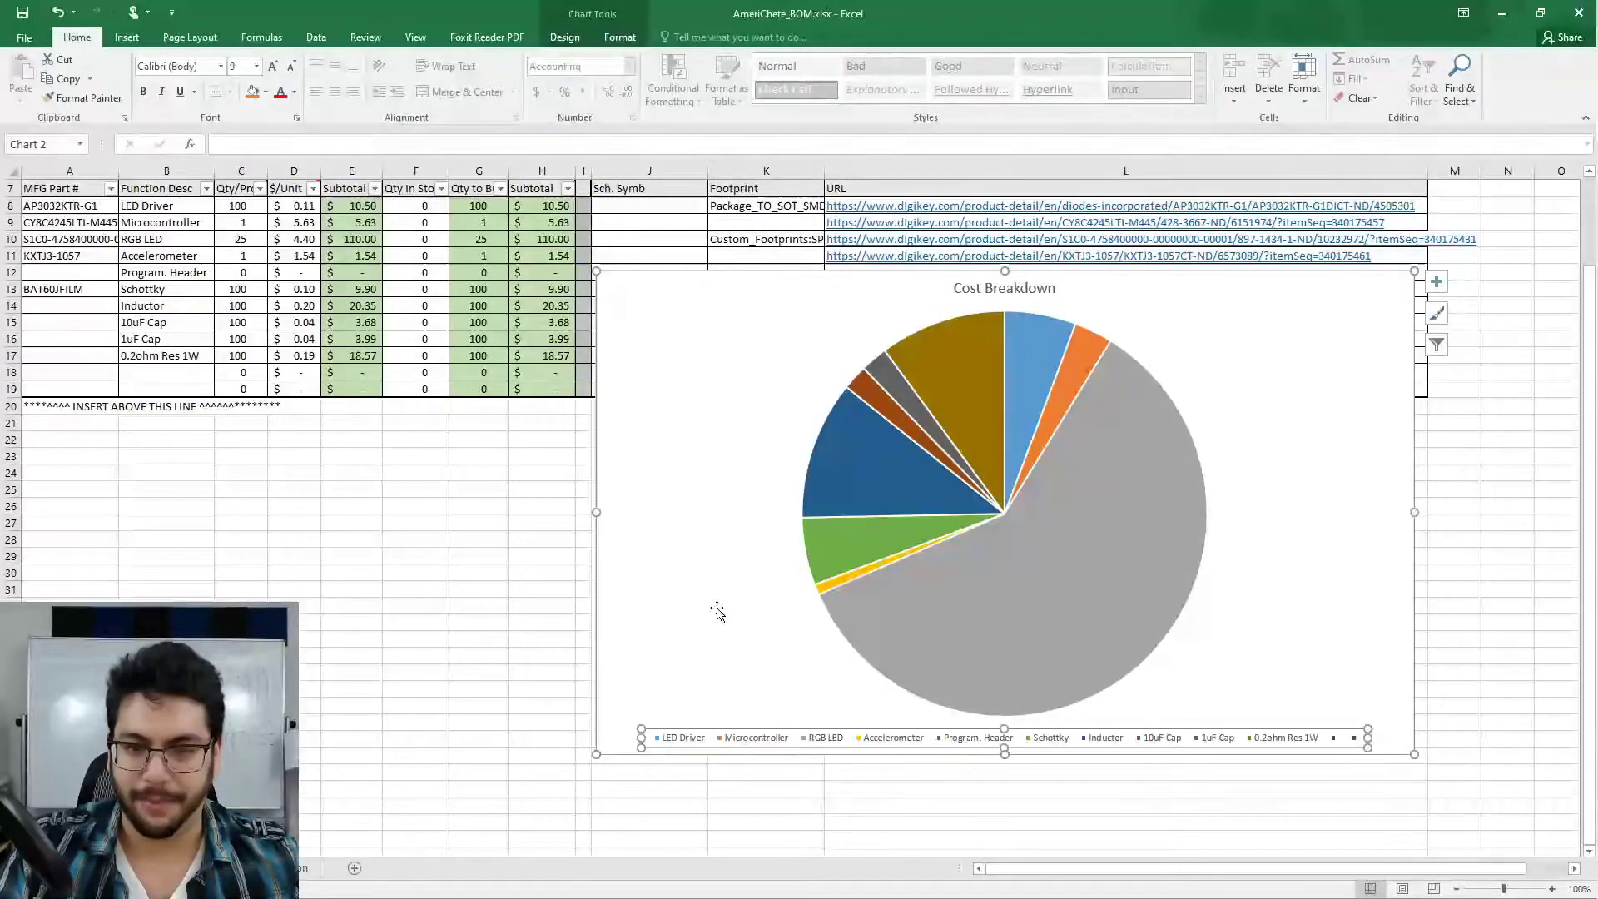
left_click(1098, 537)
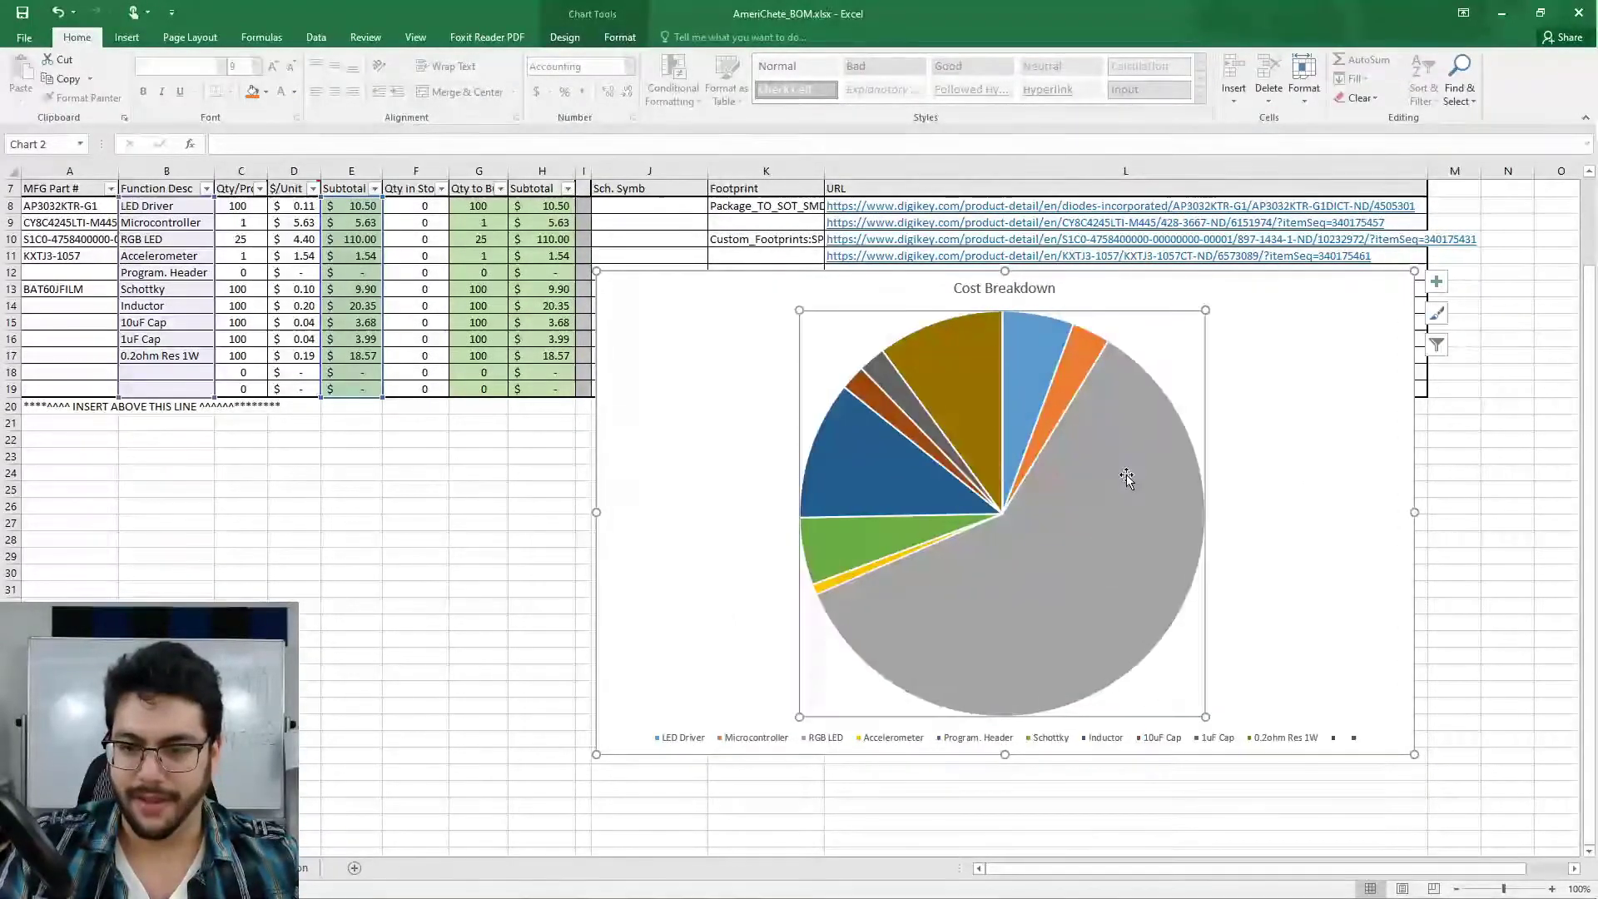
mouse_move(1161, 525)
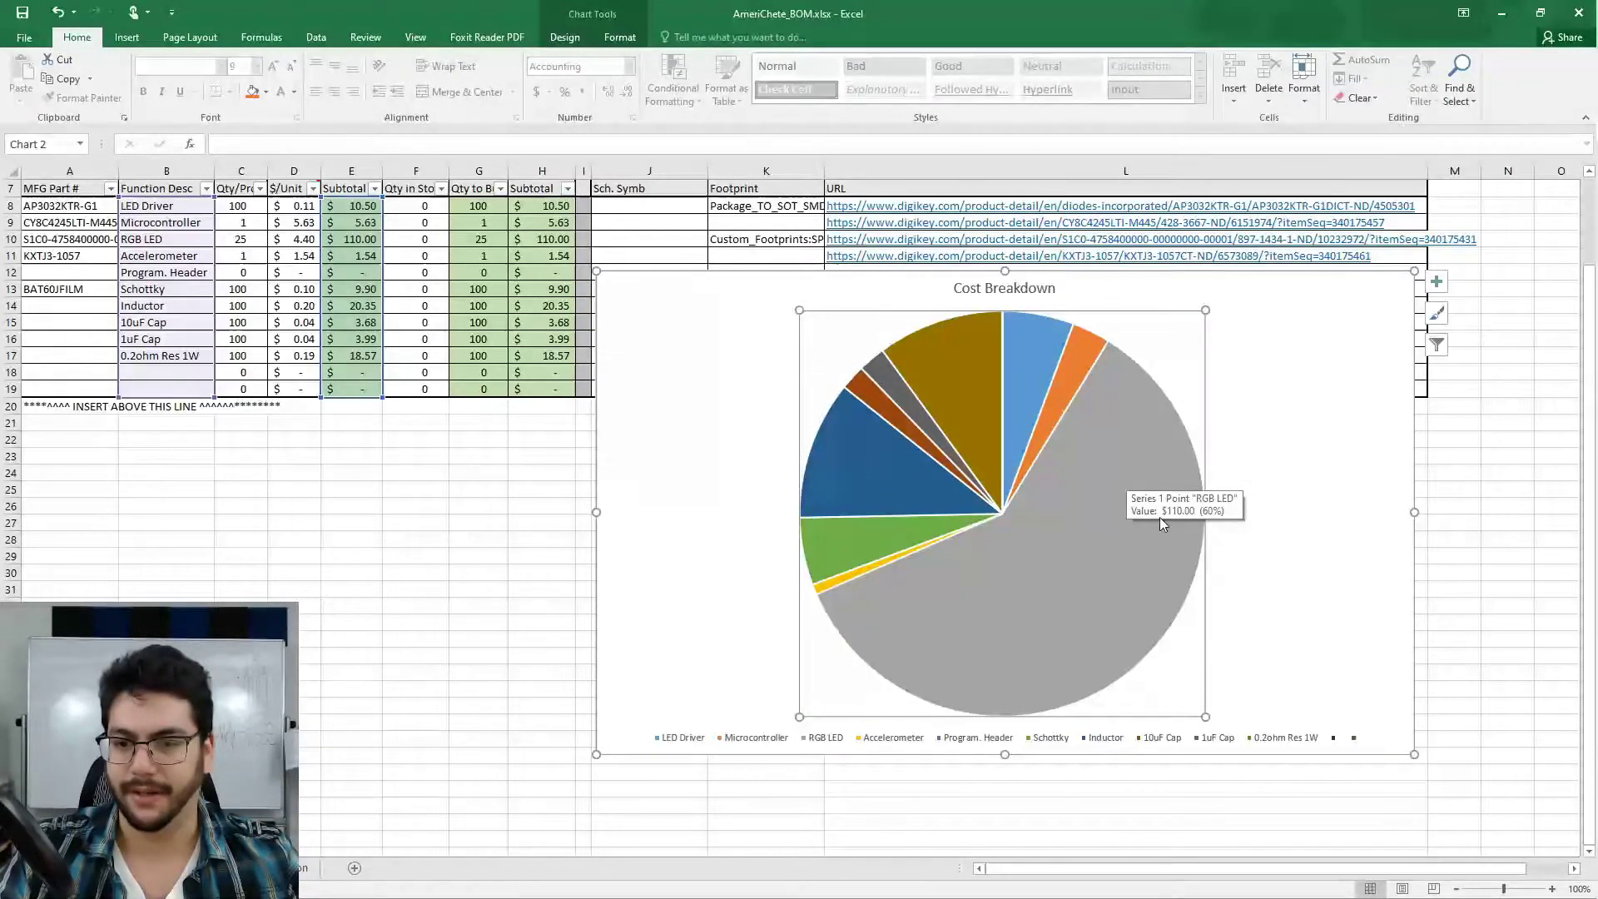
scroll(756, 564, "up", 2)
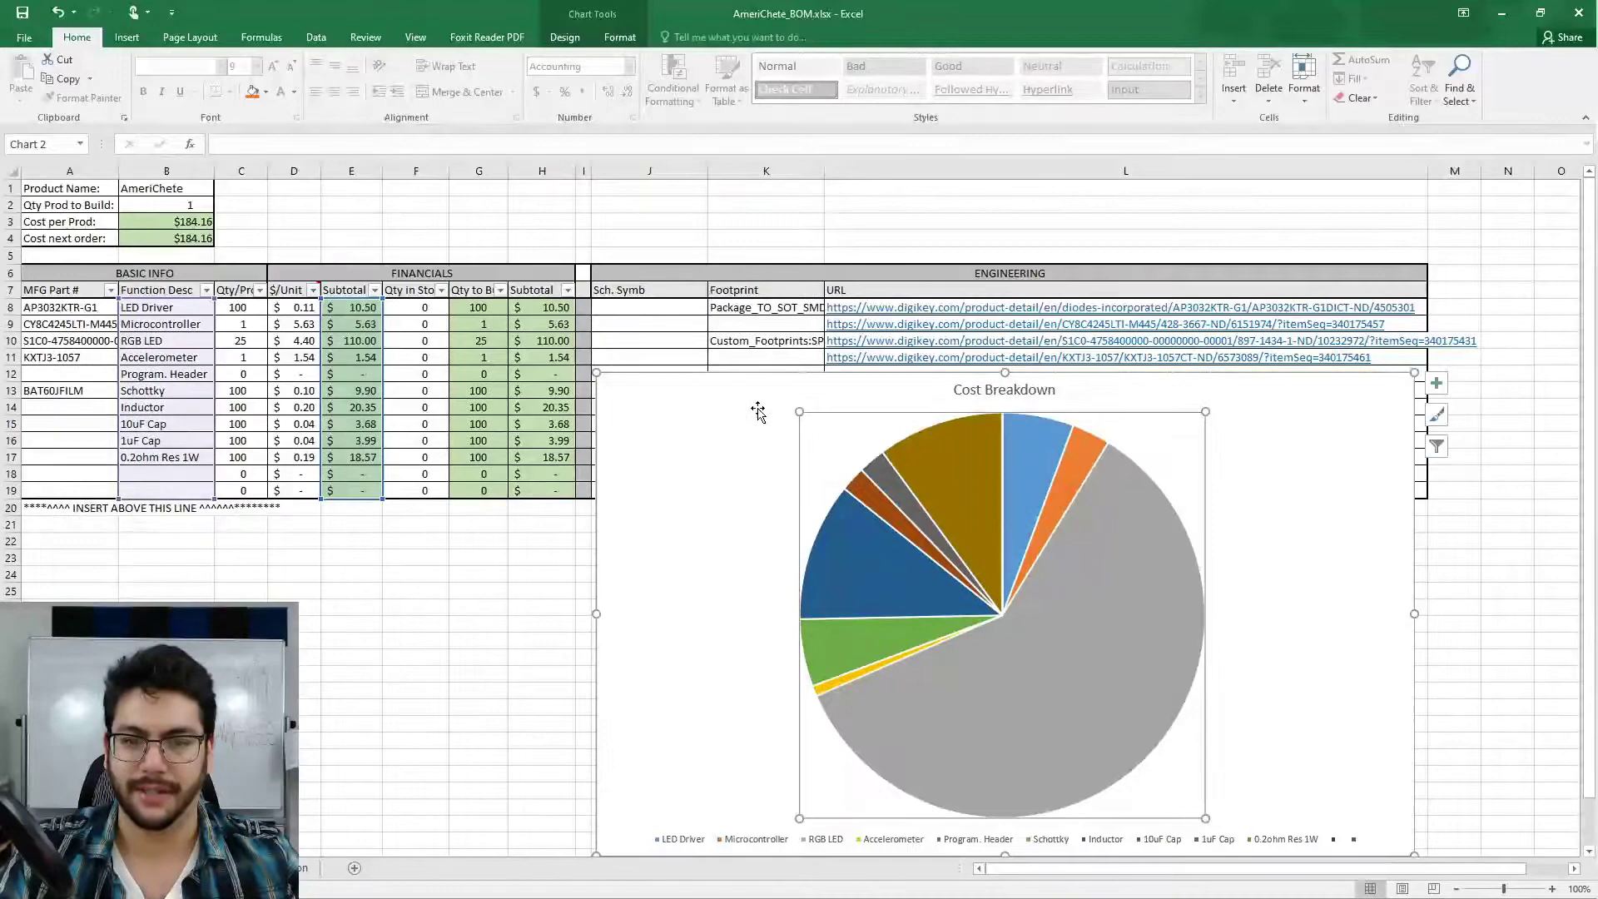
Shift the chart right, shrink it from the top-left corner, and select the pie series showing RGB LED at $110.00.
left_click_drag(758, 412, 723, 397)
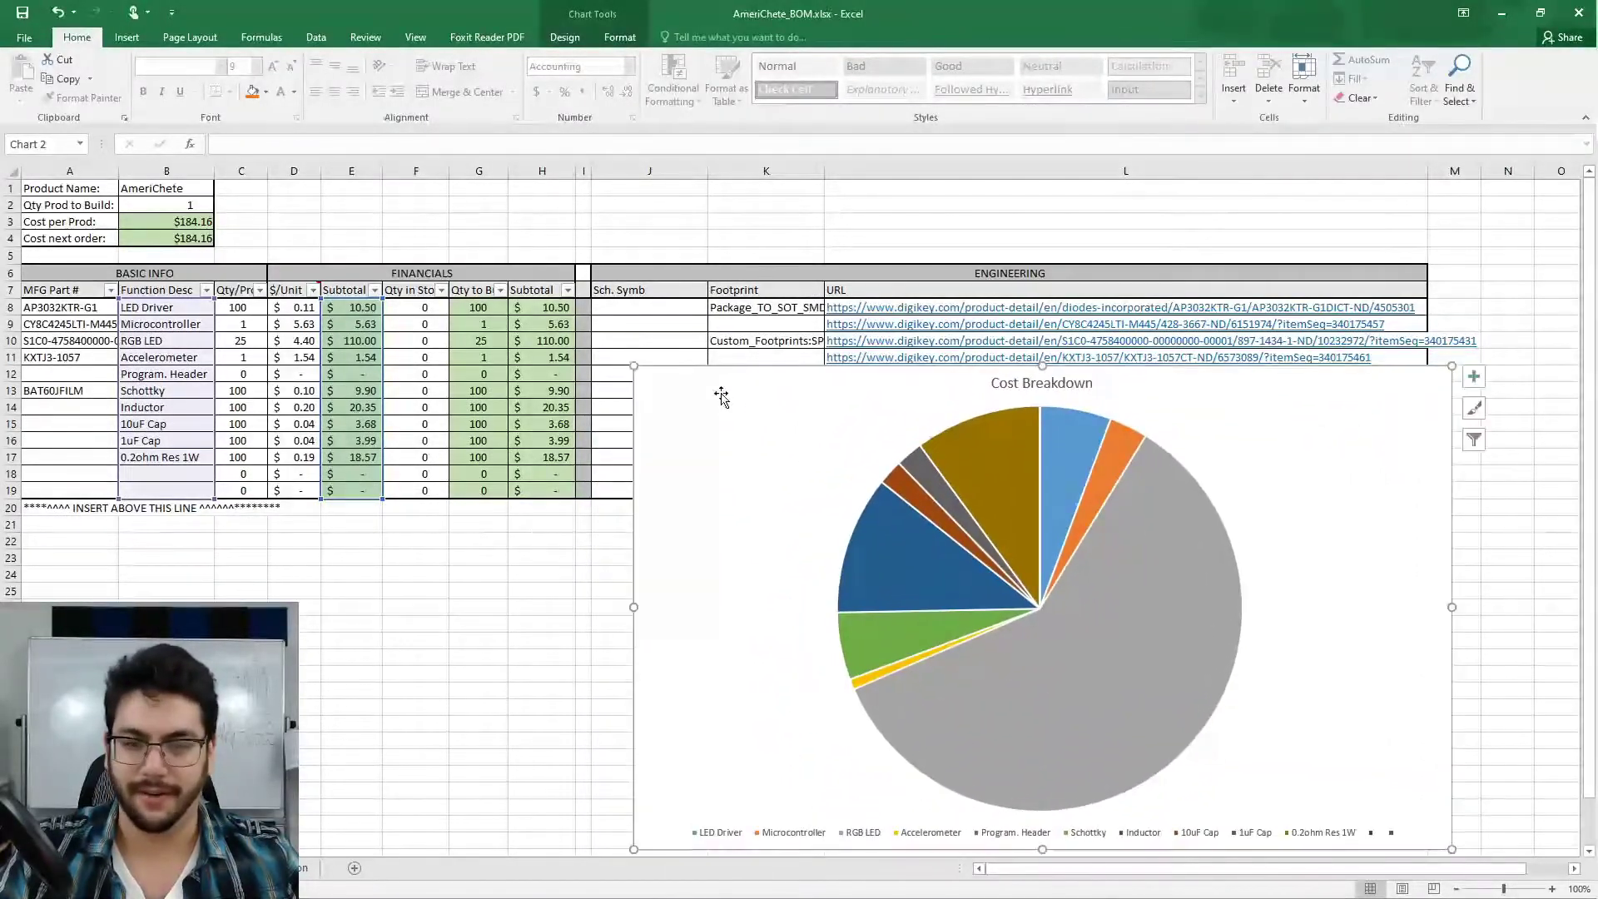
left_click_drag(636, 372, 773, 496)
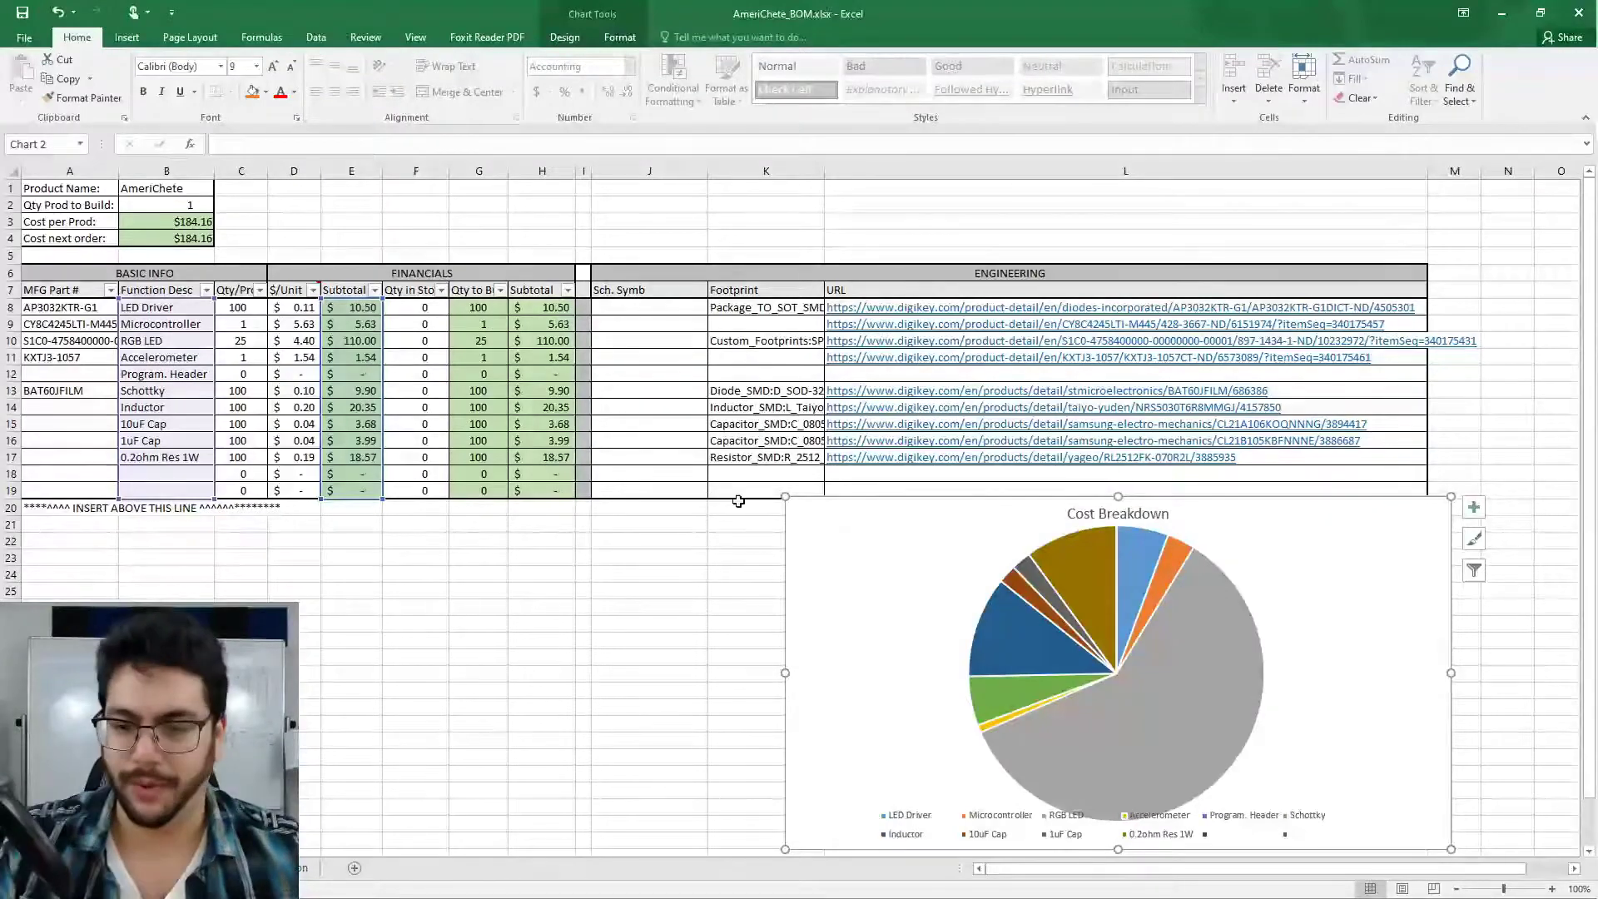
scroll(1130, 560, "down", 2)
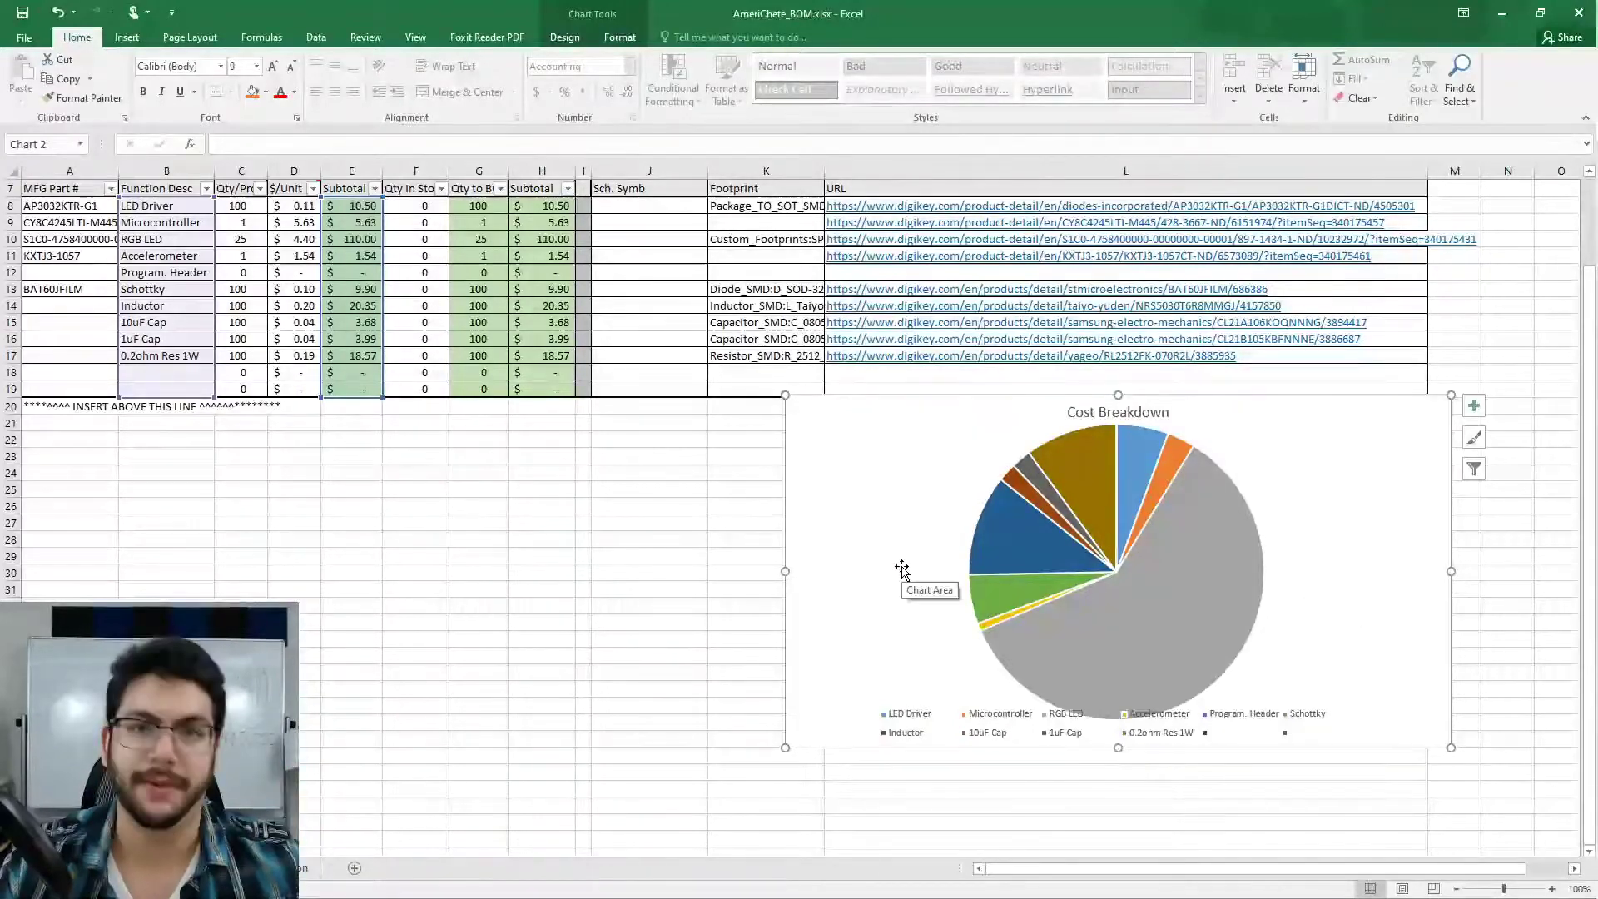
left_click(1180, 512)
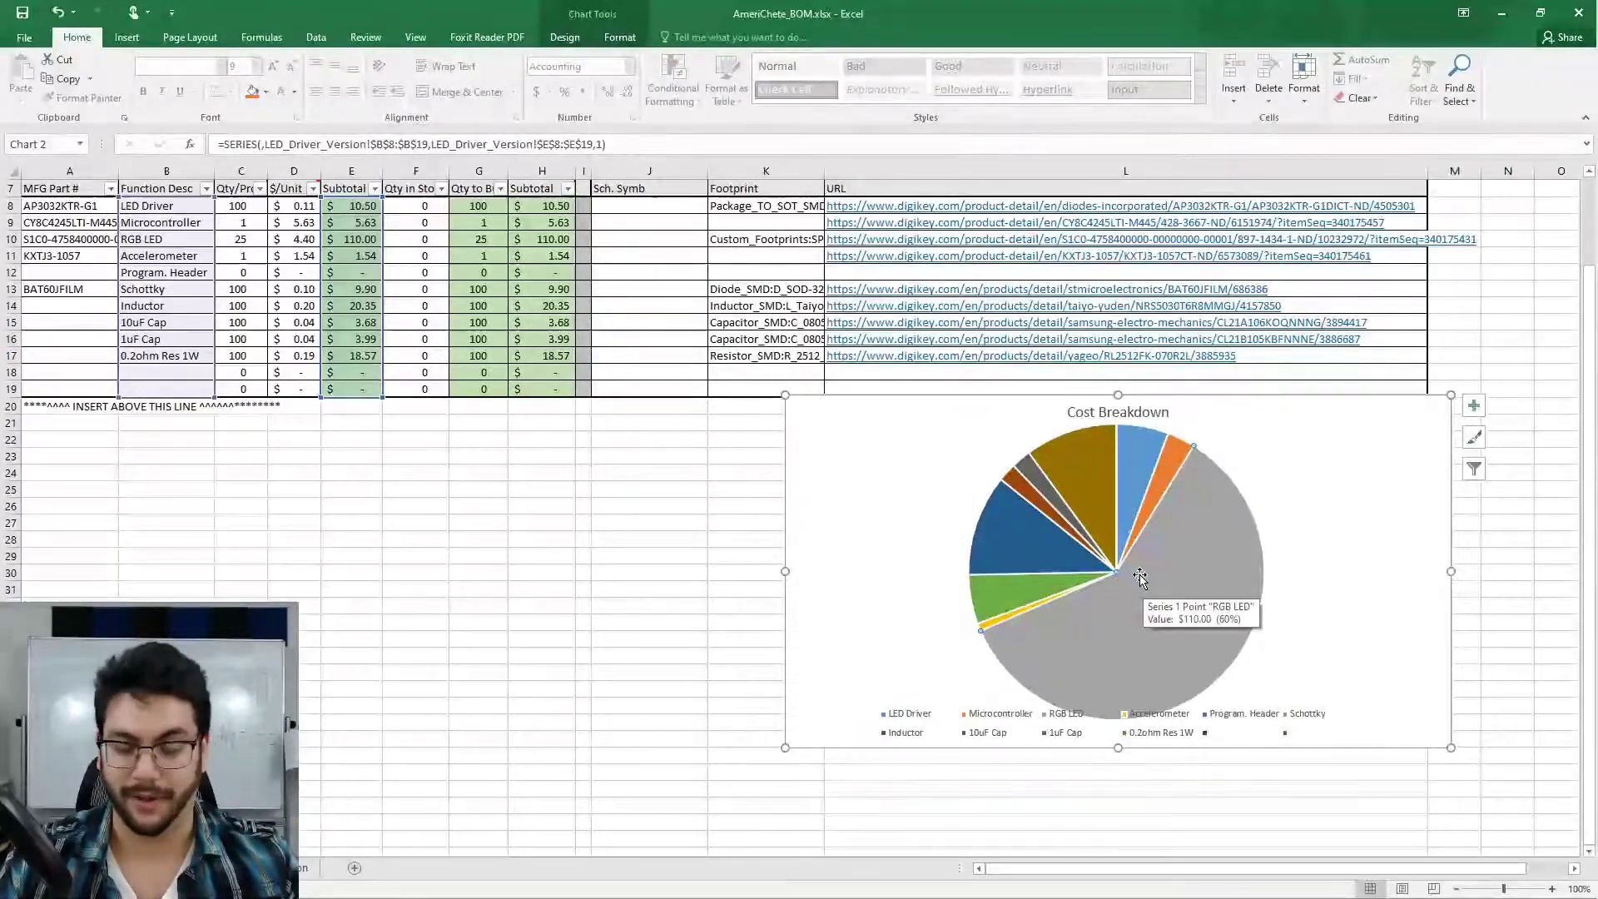
left_click(530, 557)
scroll(530, 561, "up", 2)
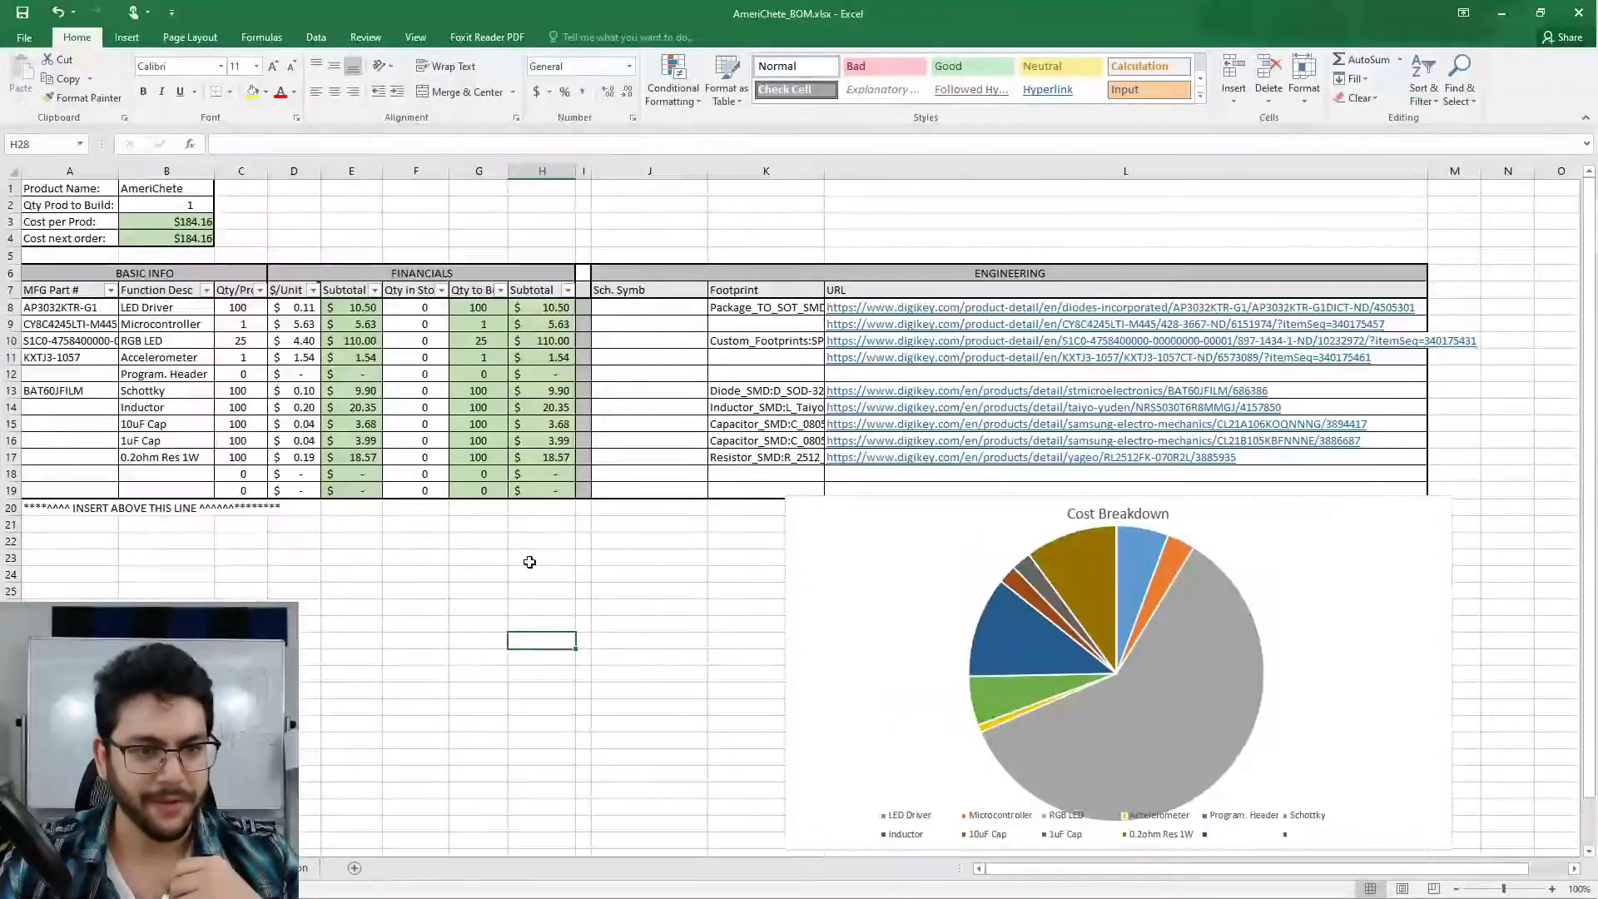
left_click(455, 374)
left_click(387, 340)
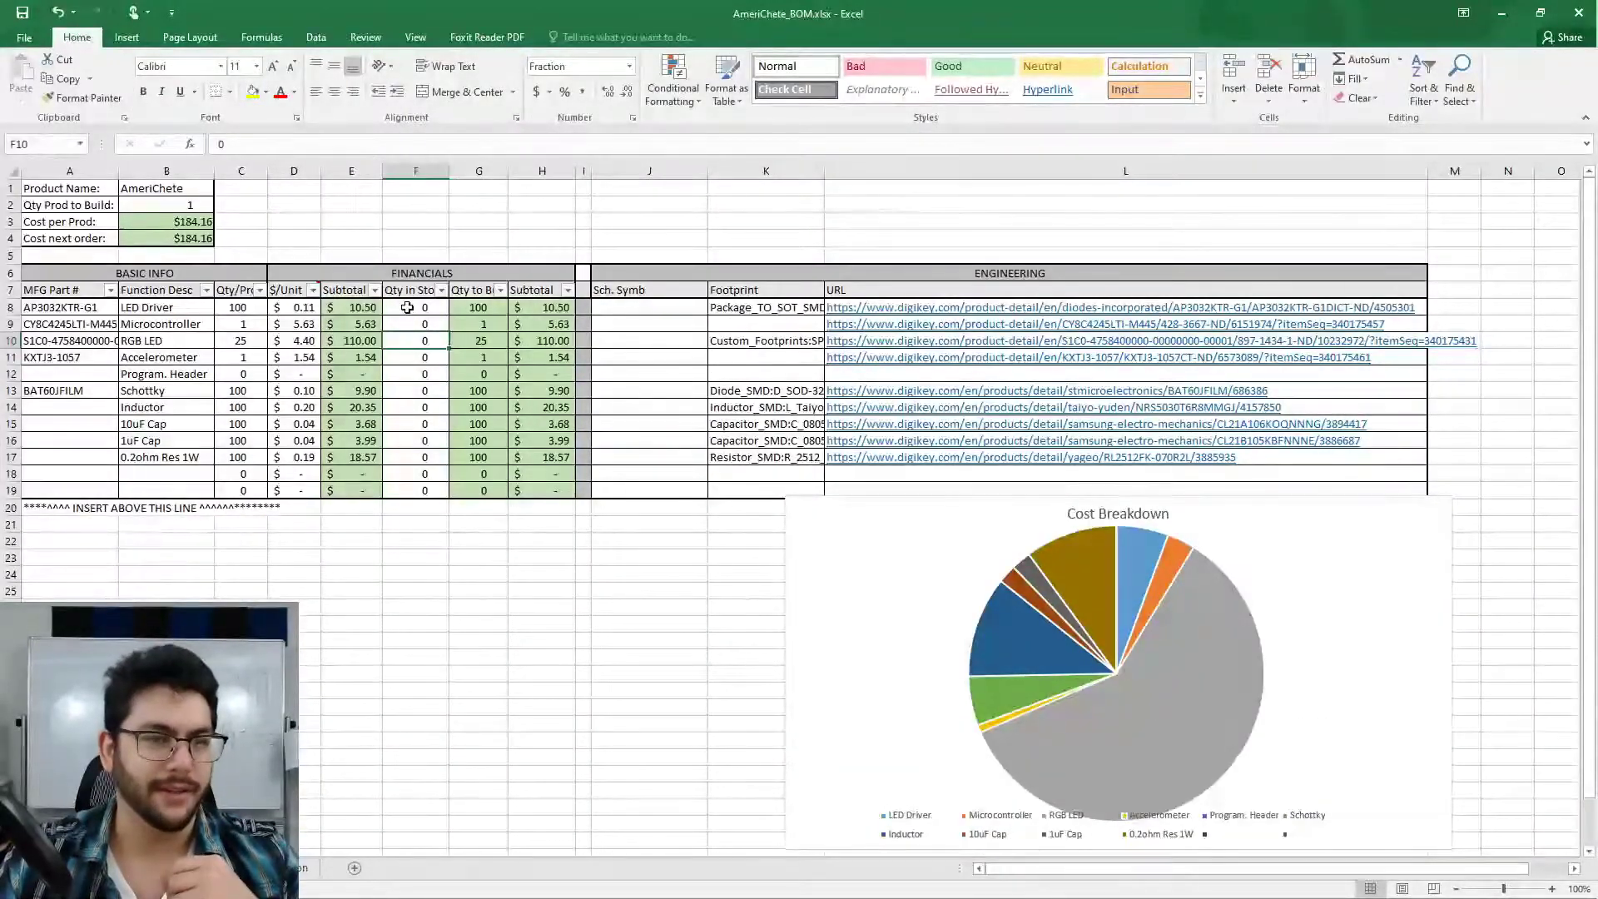
left_click(408, 308)
left_click_drag(300, 307, 301, 460)
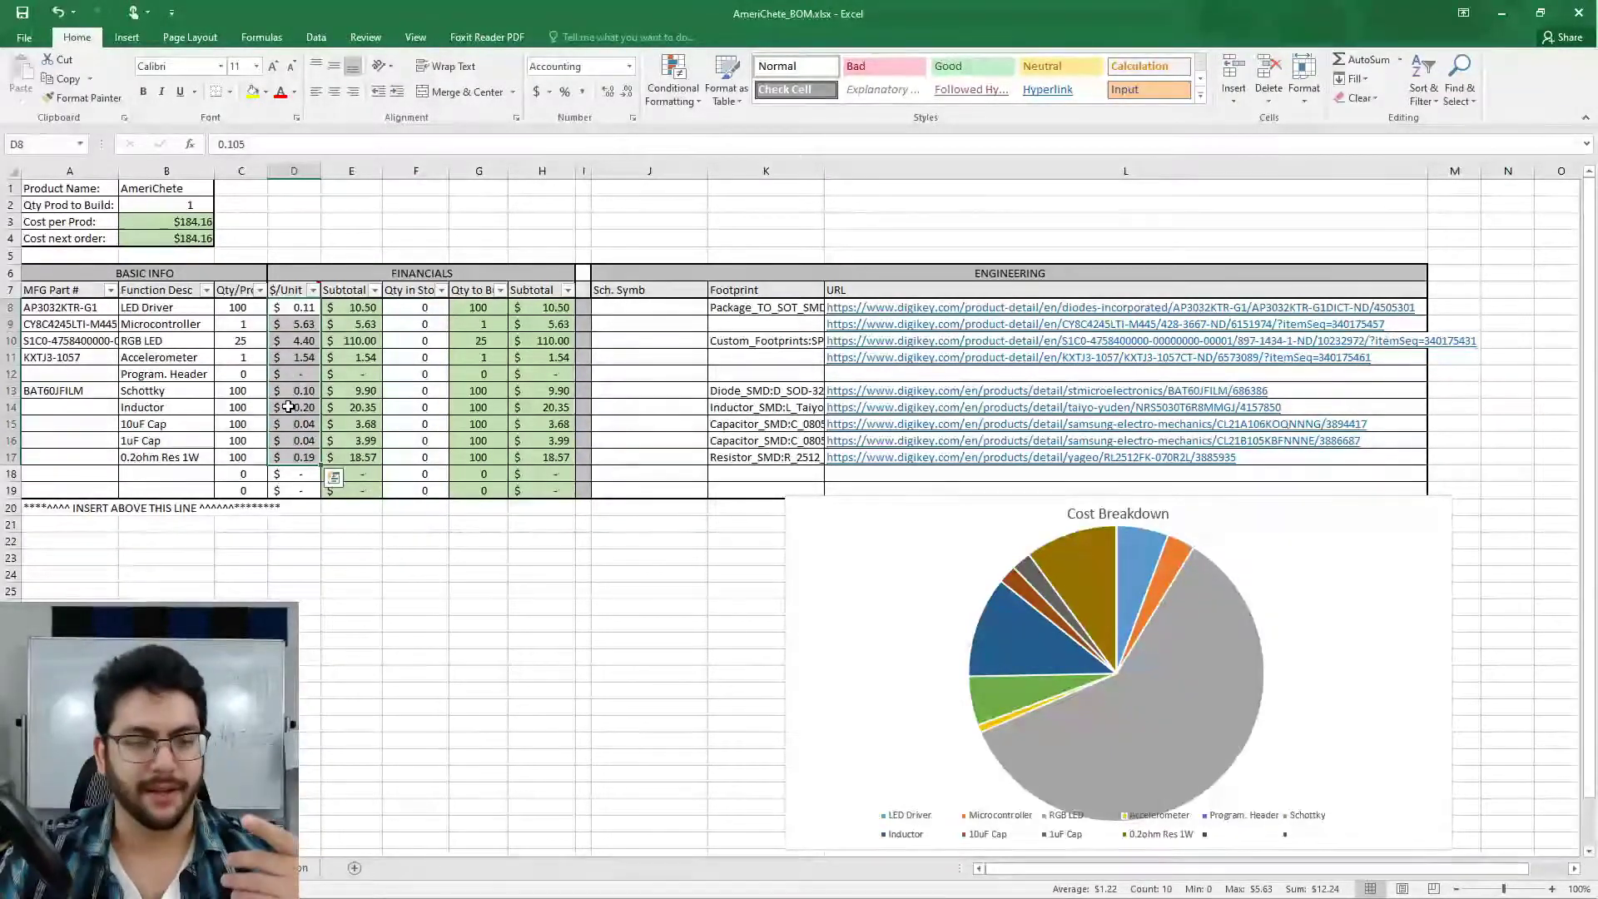
left_click(353, 374)
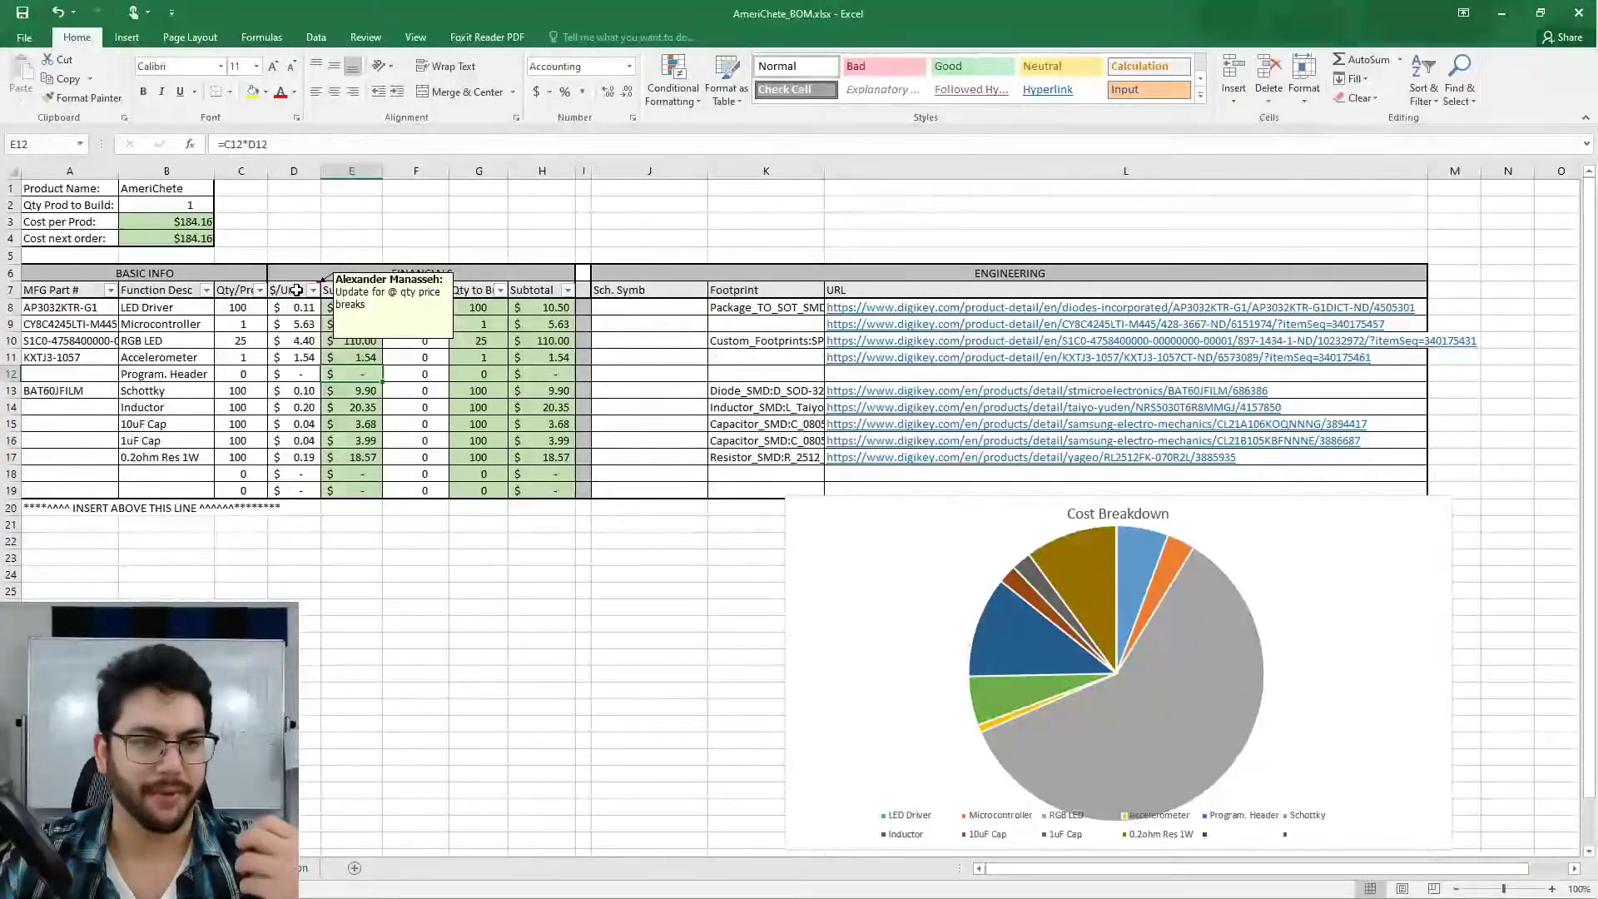
key("Up")
key("Up")
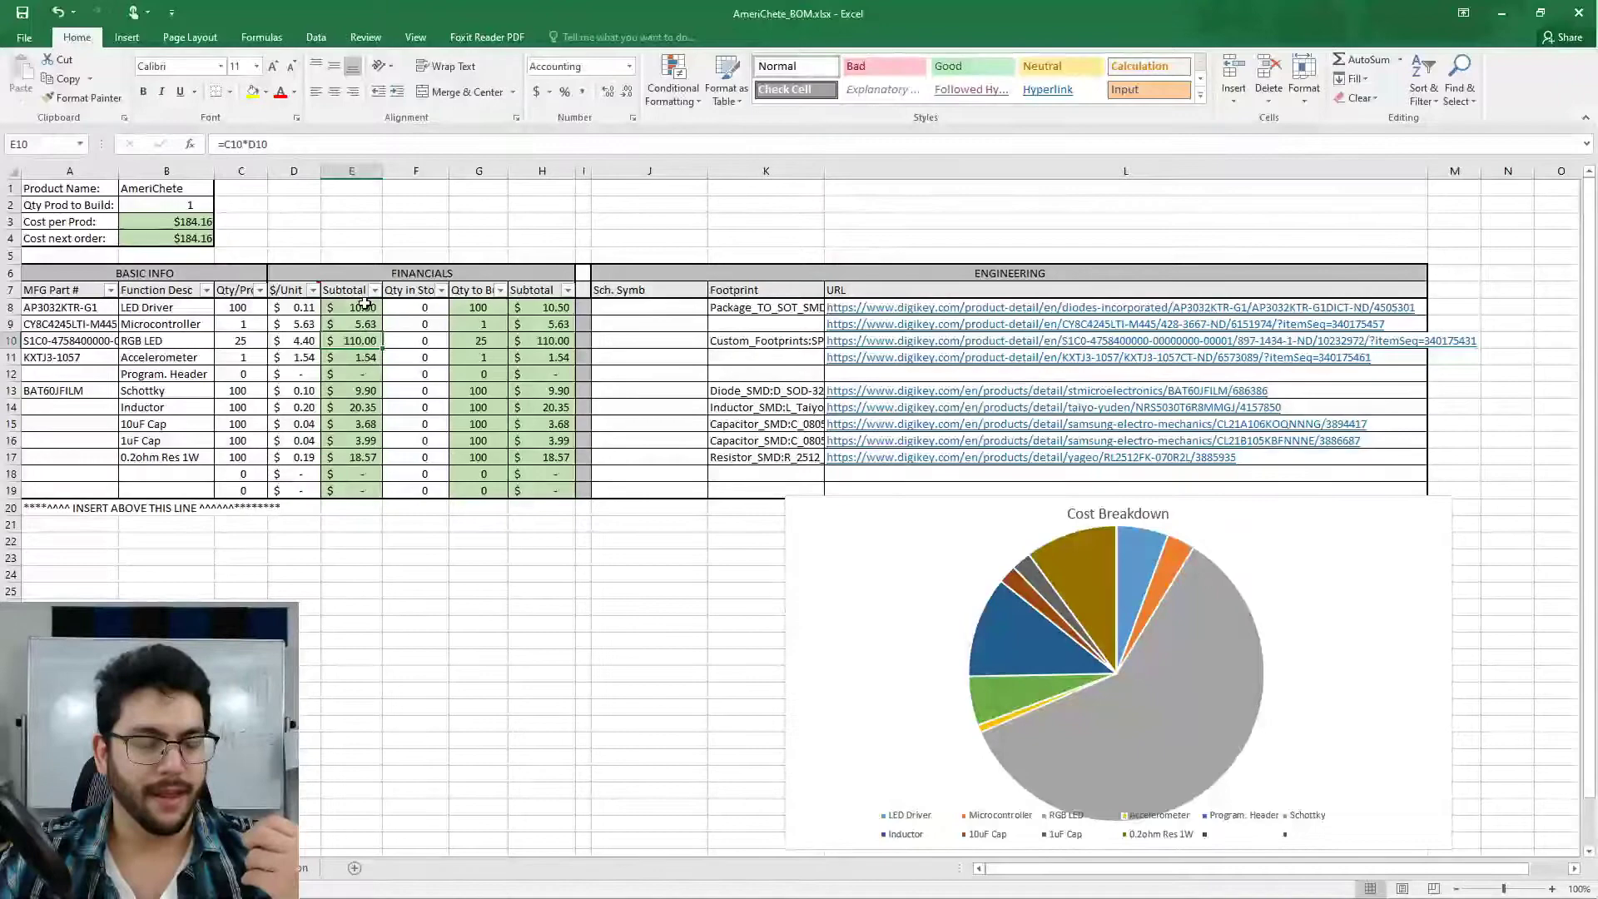
left_click_drag(365, 304, 351, 457)
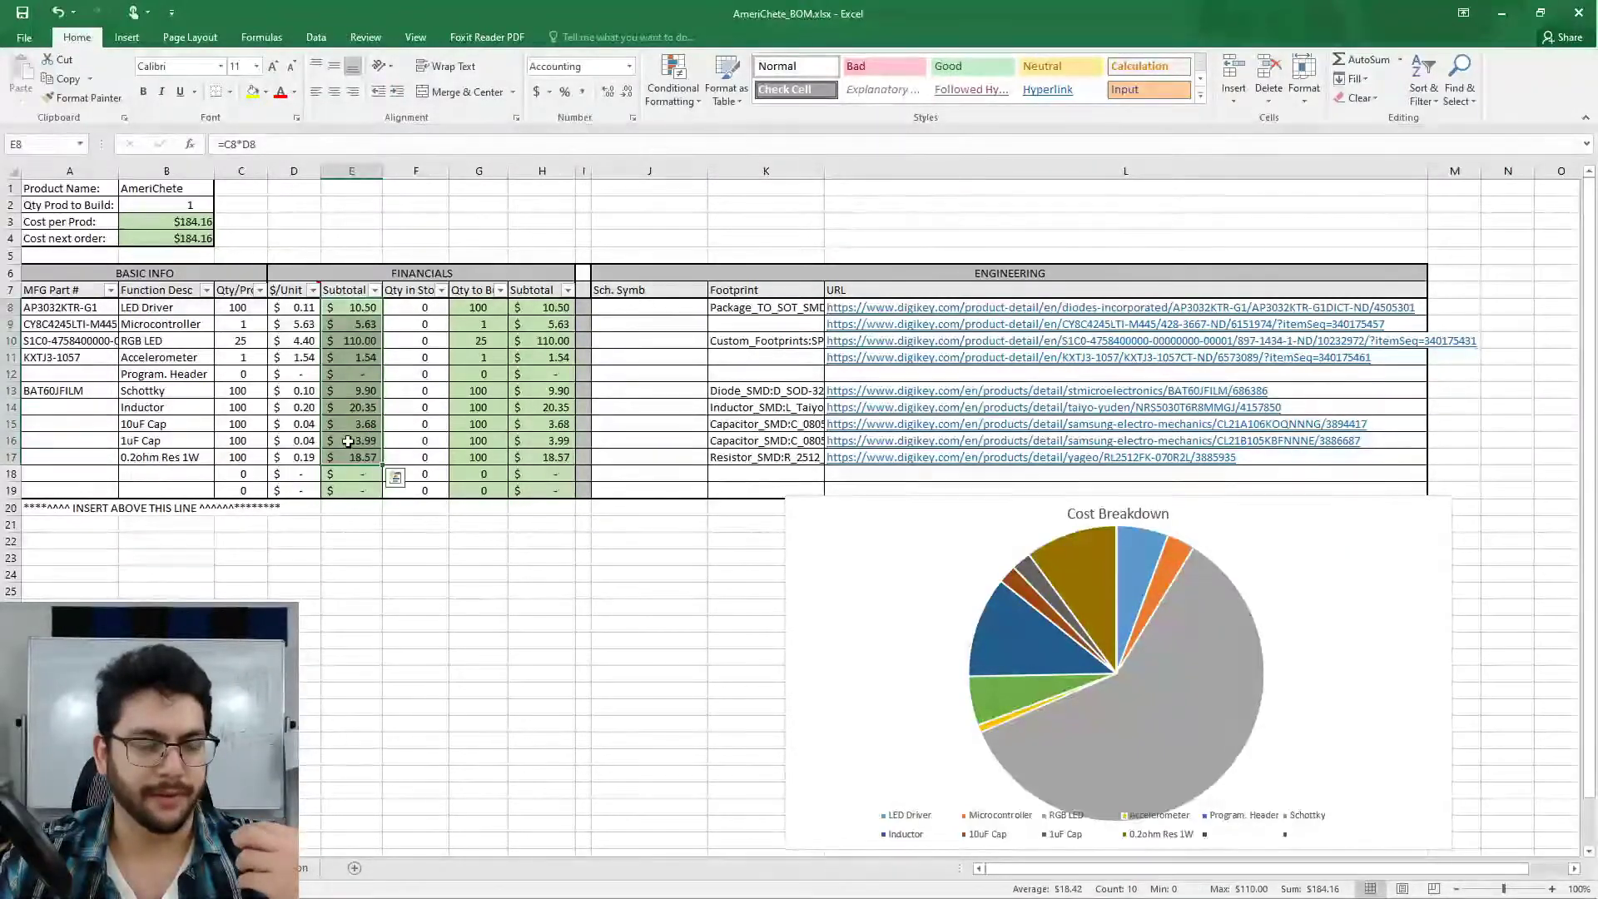
left_click(397, 408)
left_click(254, 309)
left_click(306, 308)
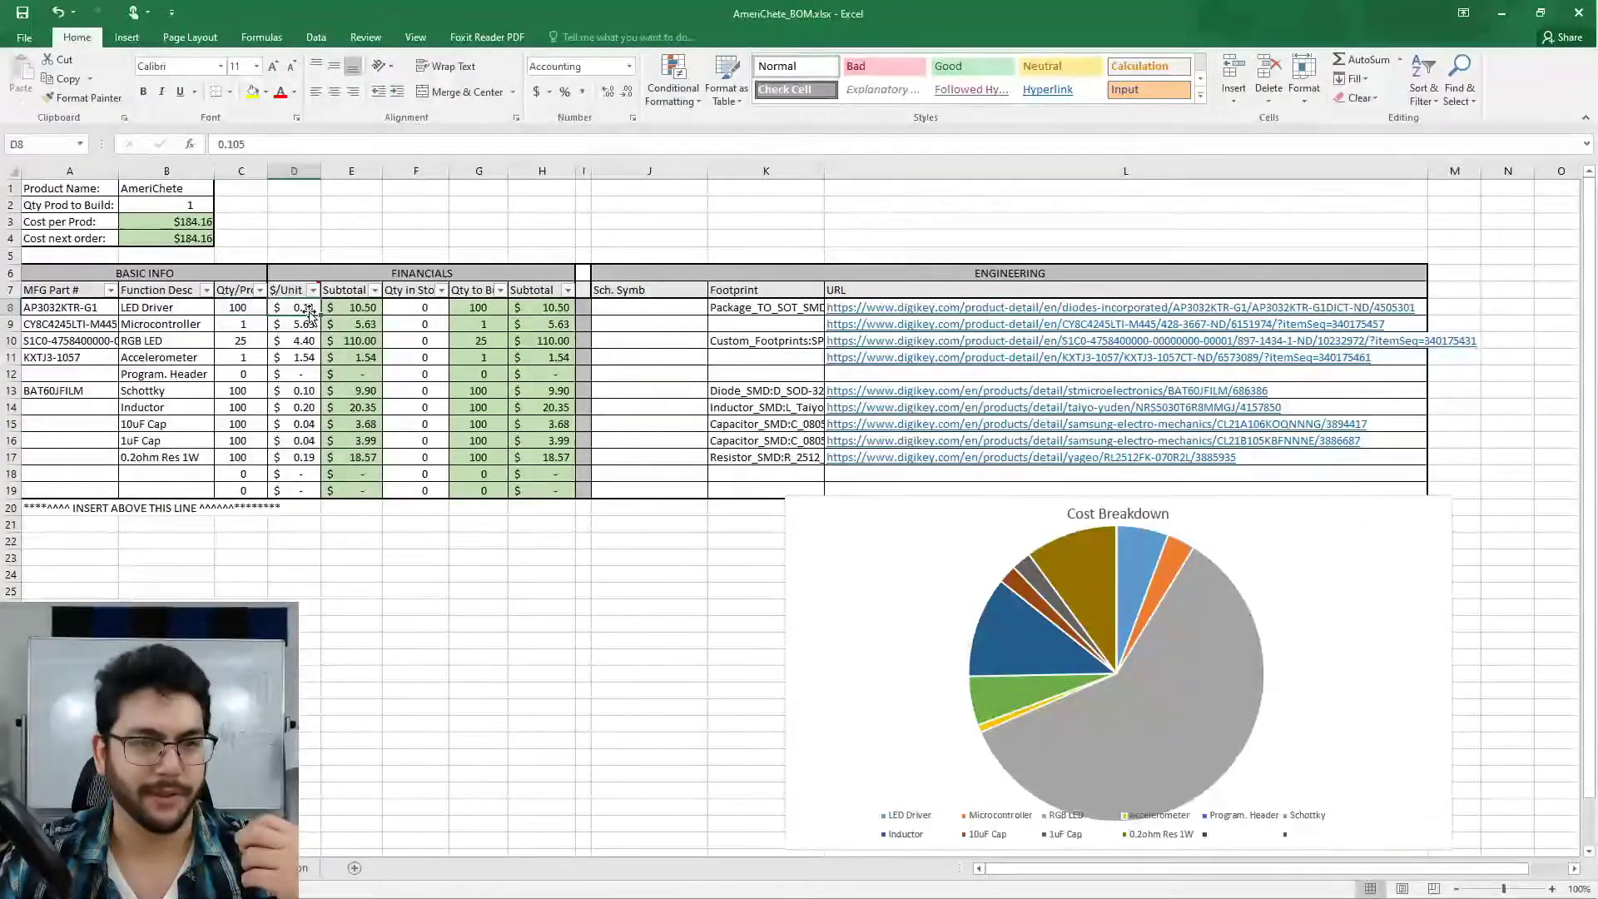
left_click(349, 310)
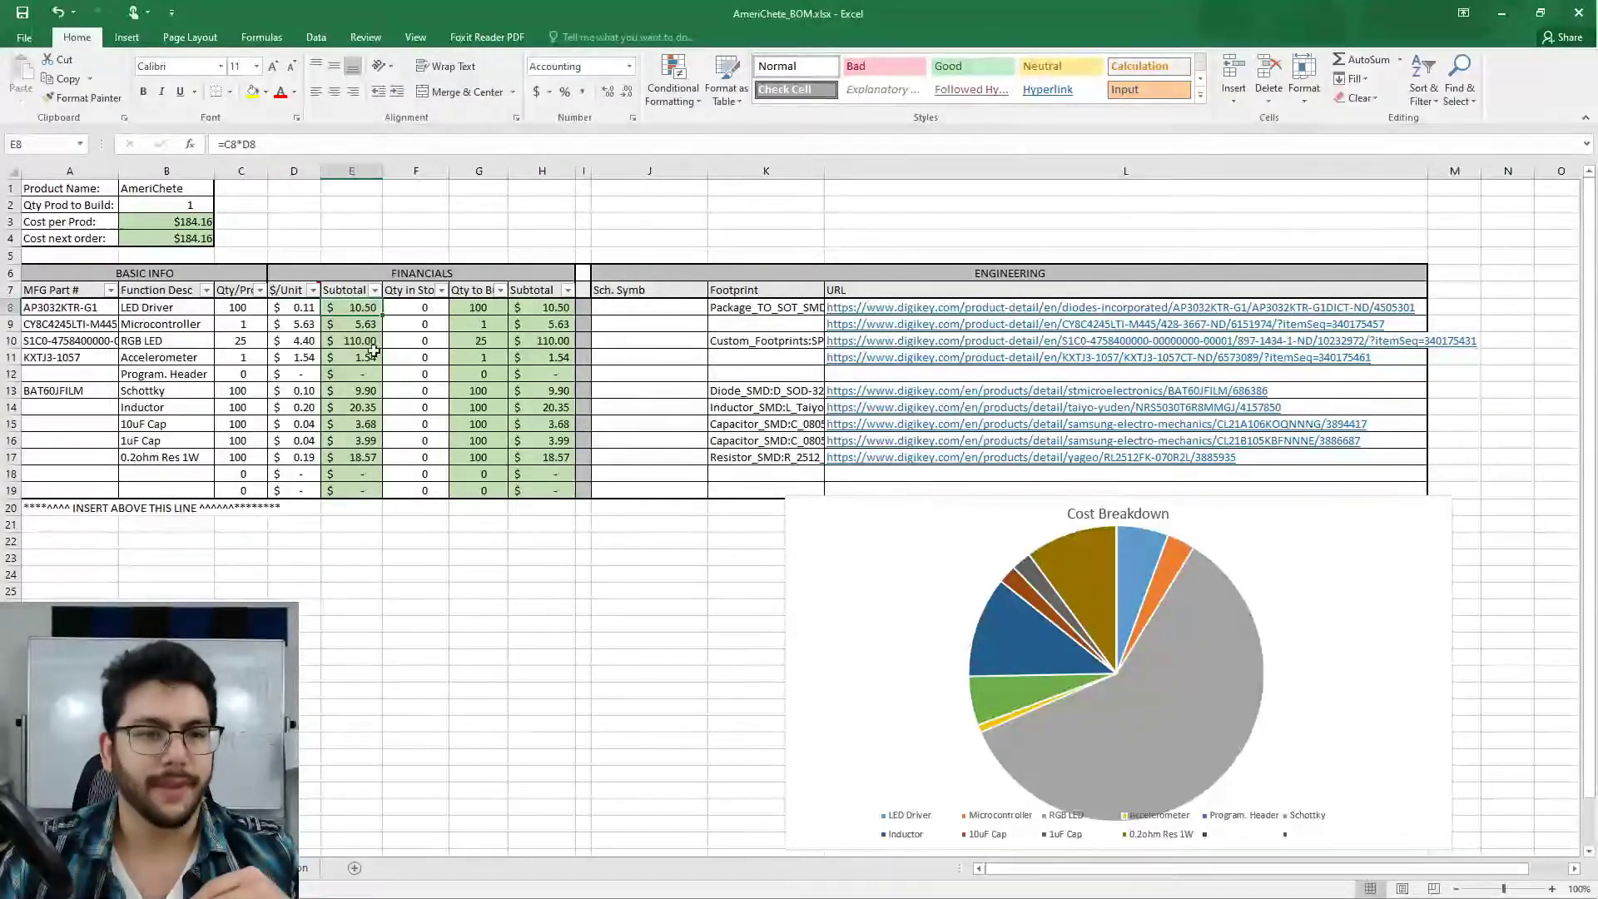
Record 120 LED Drivers and 0 Microcontrollers in the Qty in Stock column, checking the next-order cost formula.
left_click(426, 310)
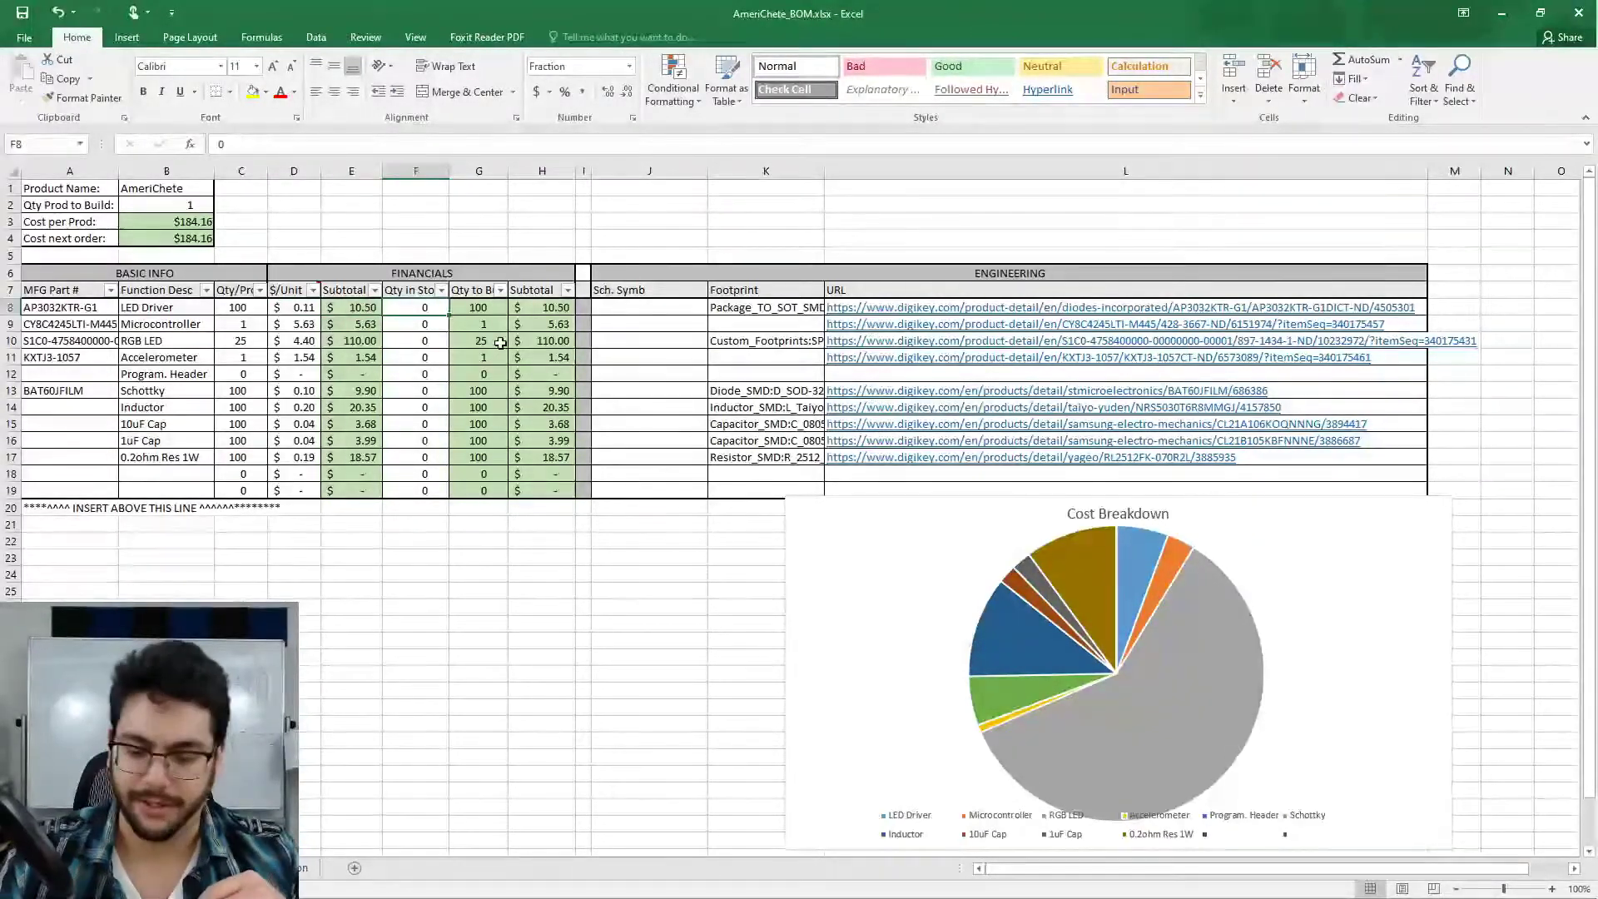
type("120")
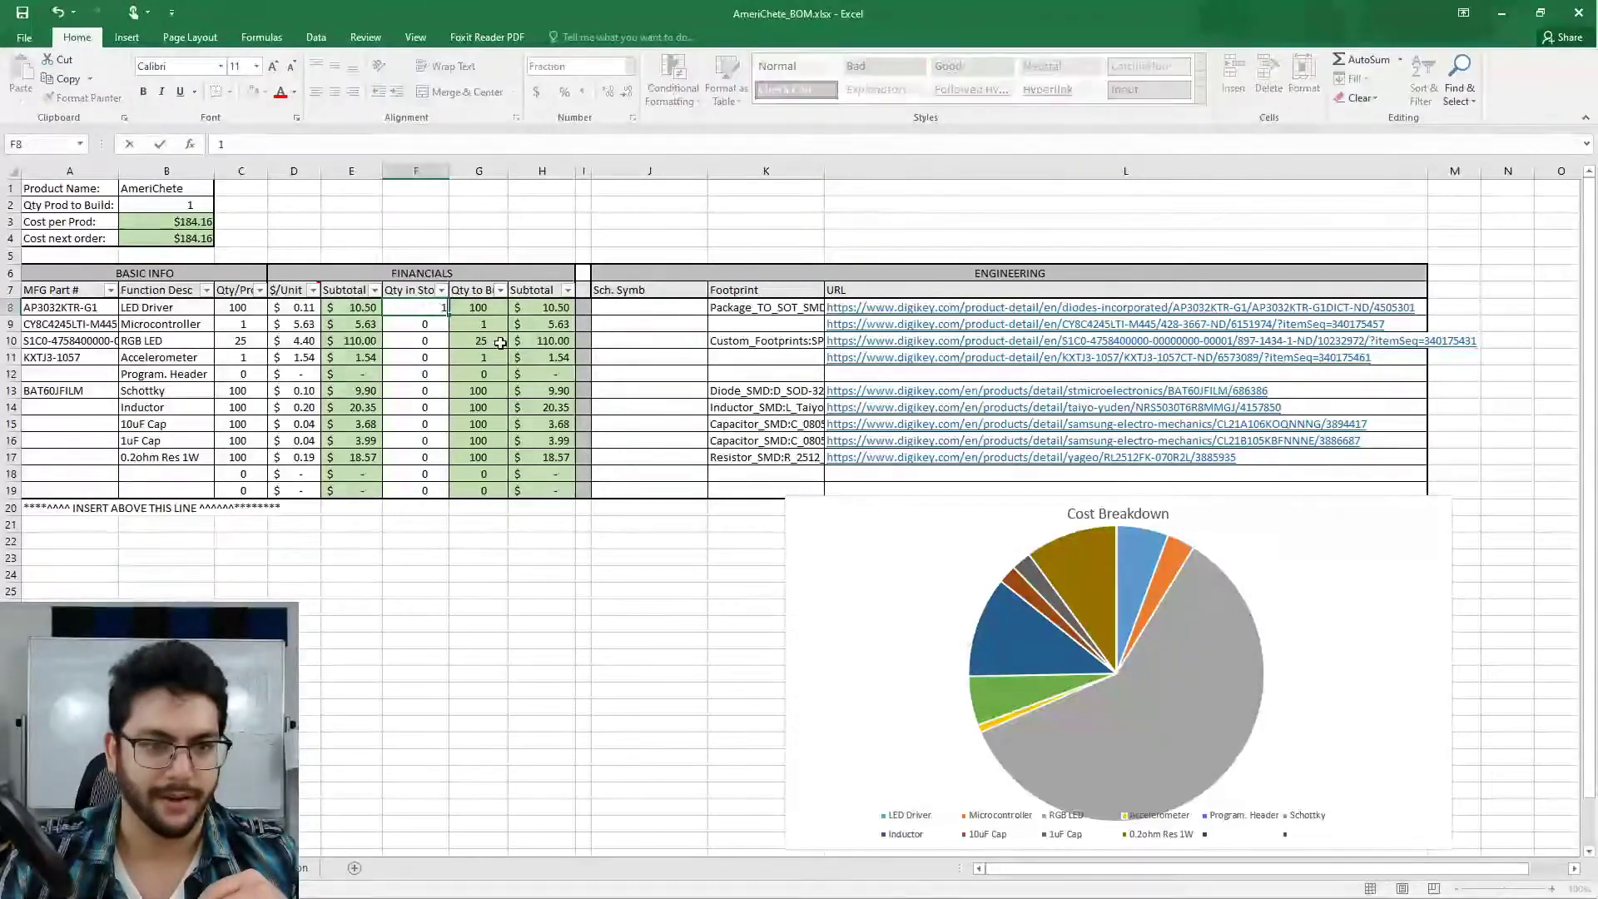
key("Return")
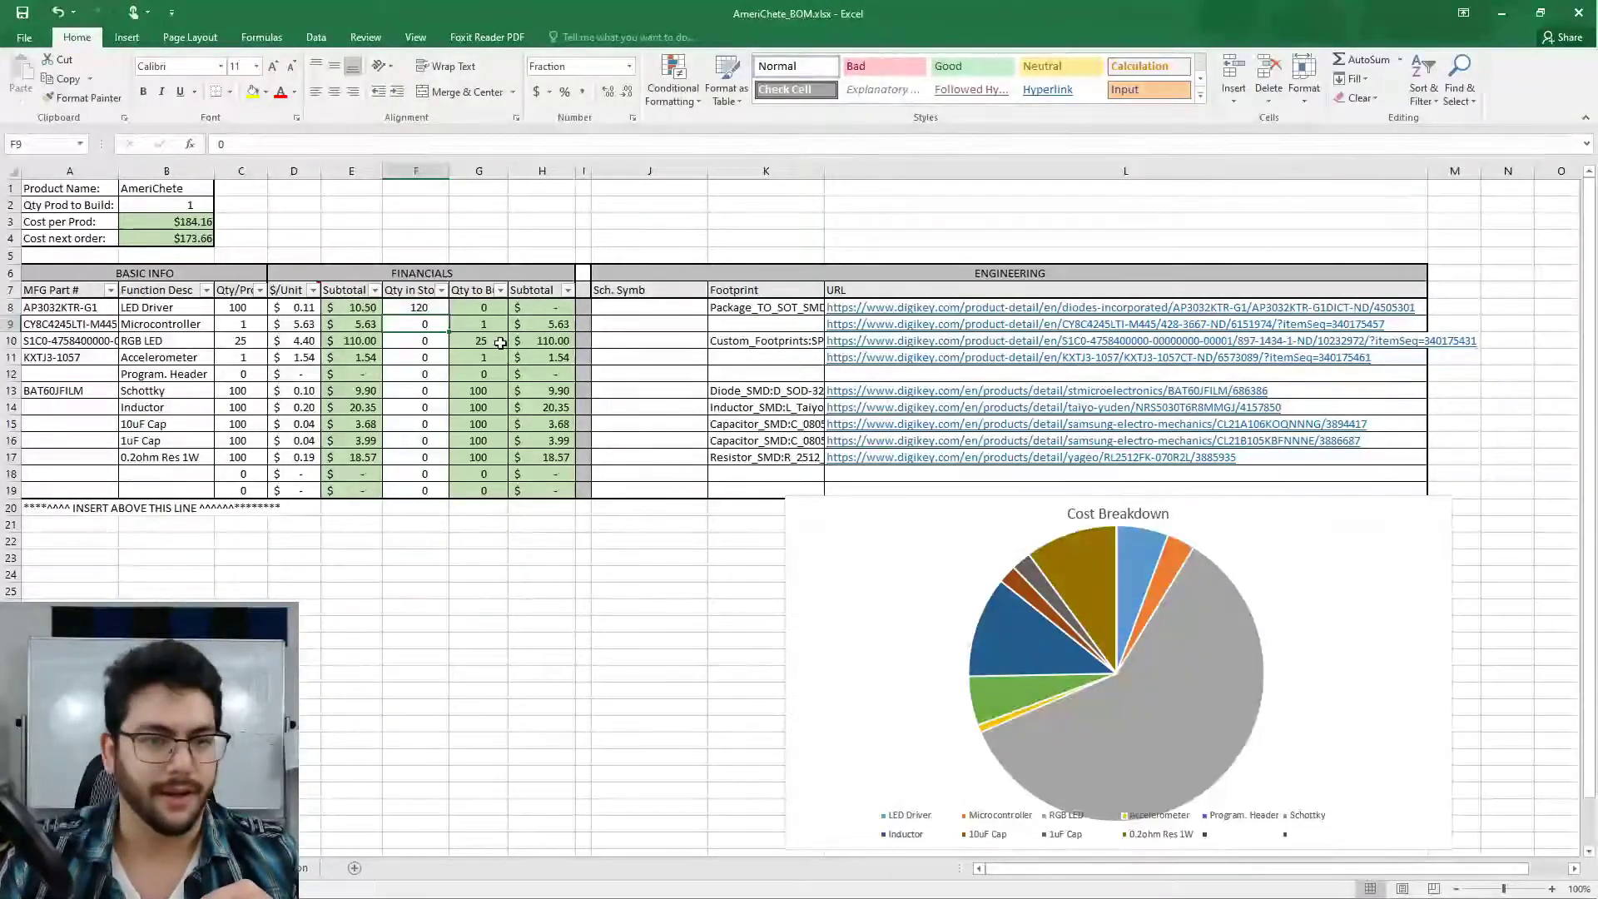
left_click(166, 239)
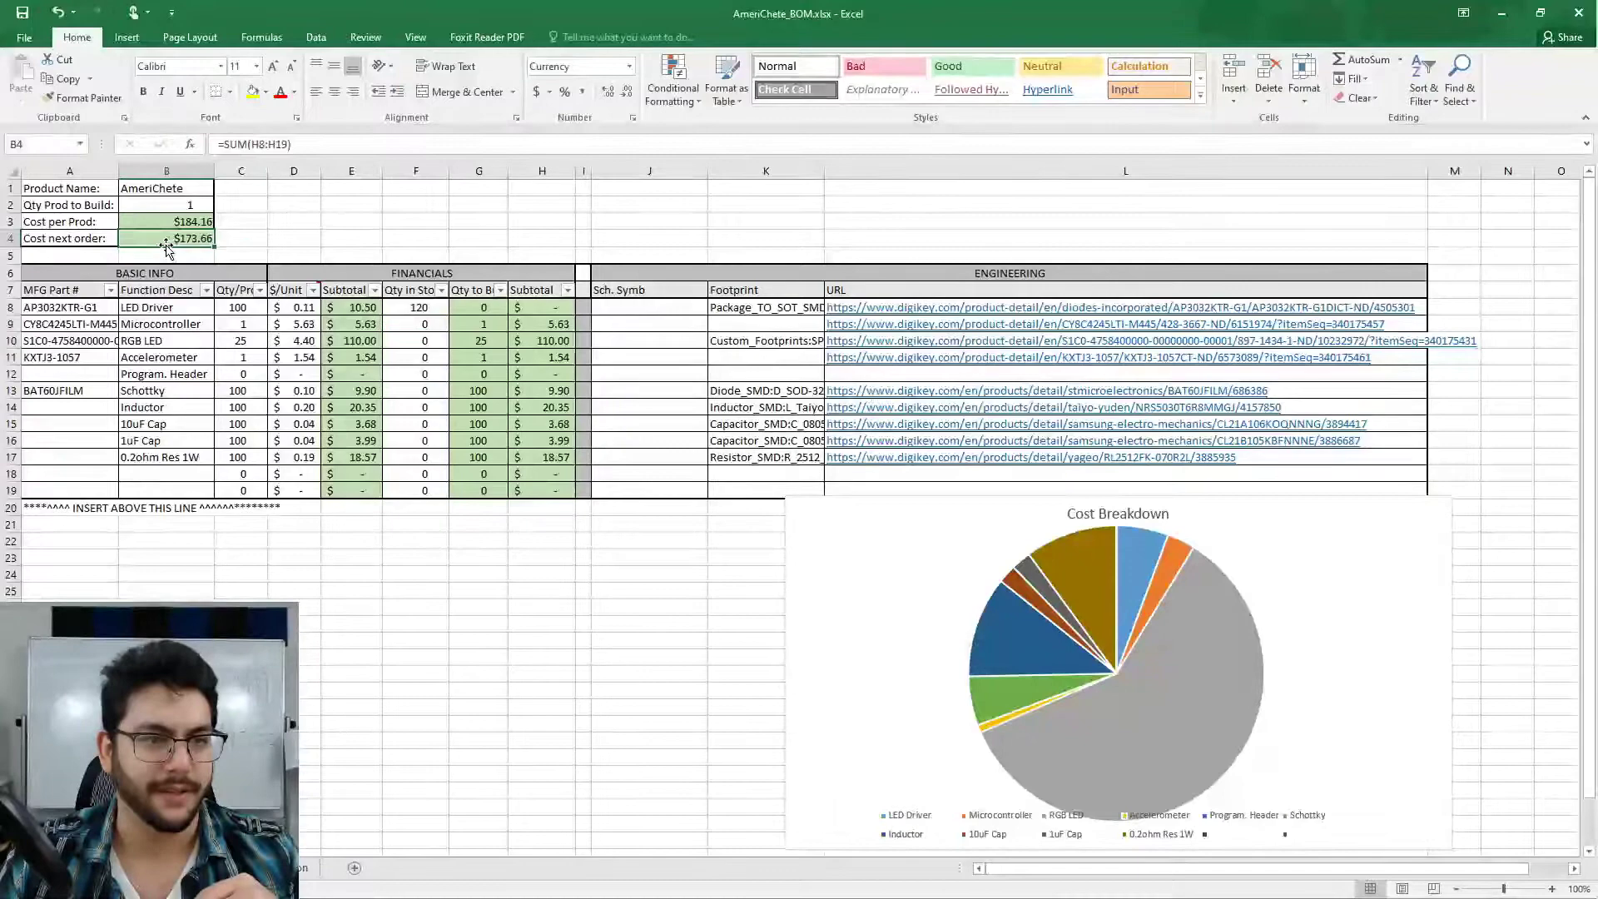
left_click(418, 323)
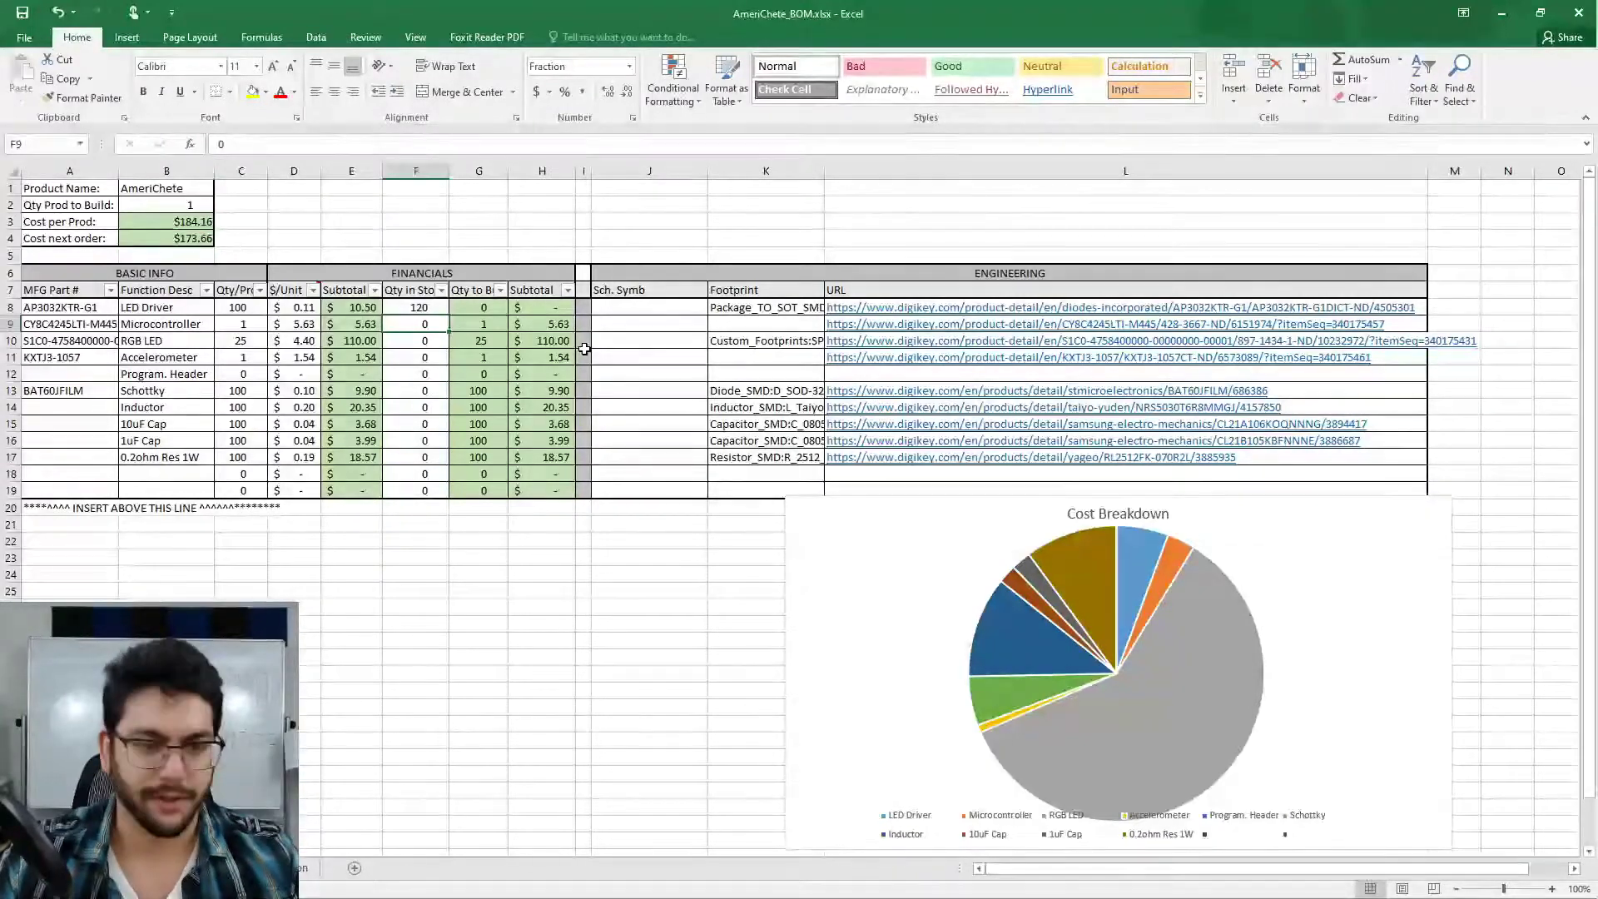
type("0")
key("Return")
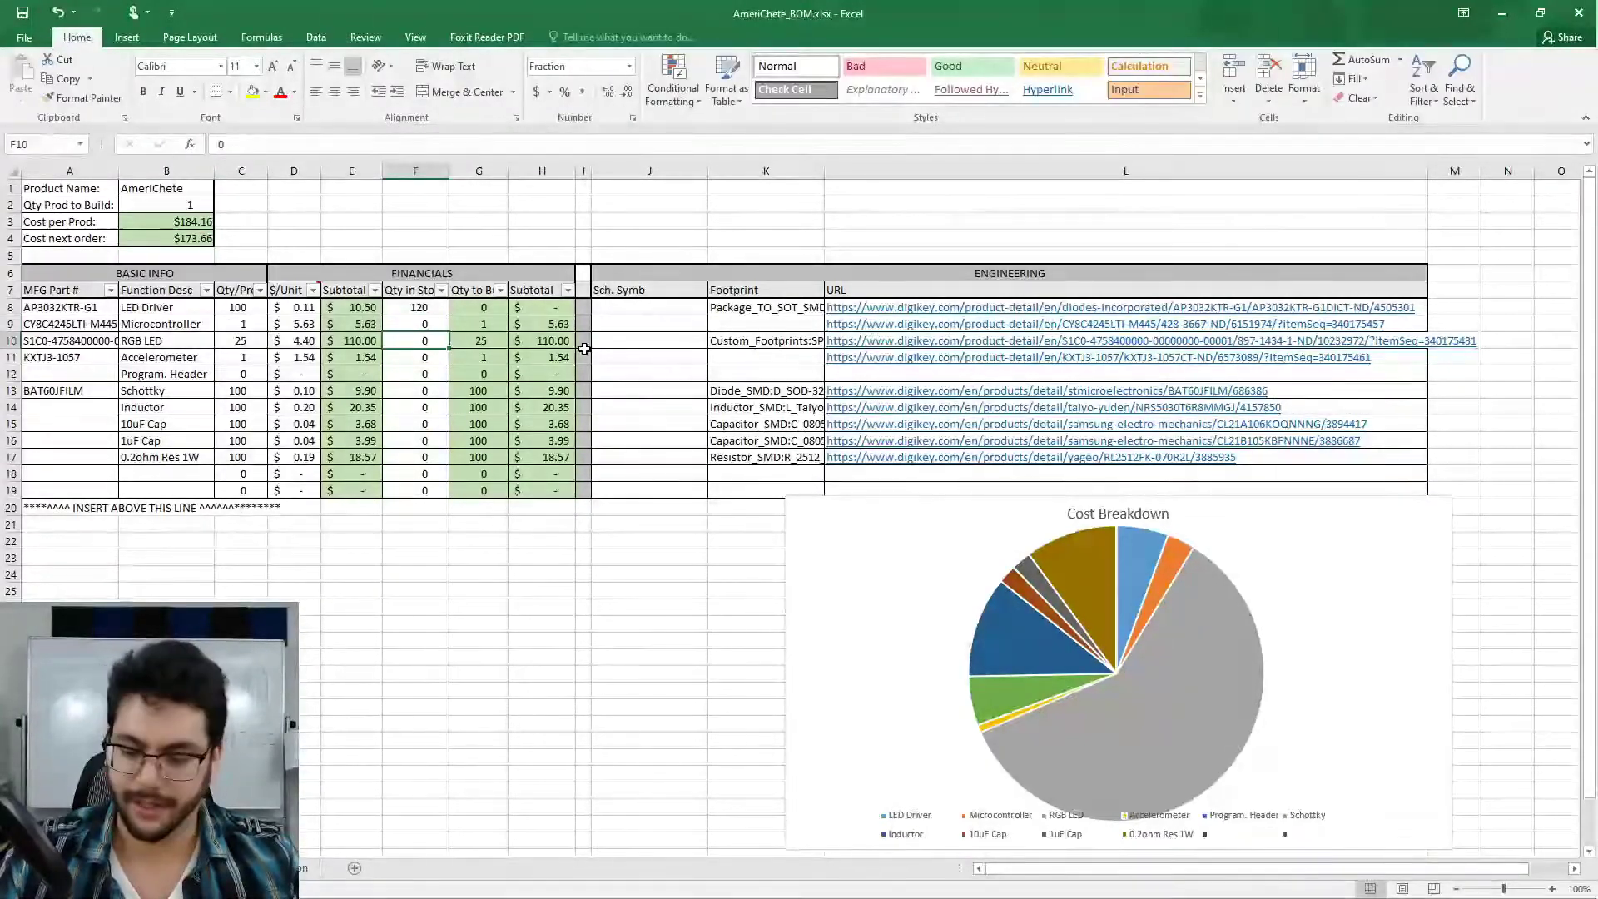
type("4")
Record 4 RGB LEDs and 10 program headers in stock, dropping next-order cost to $156.06.
key("Return")
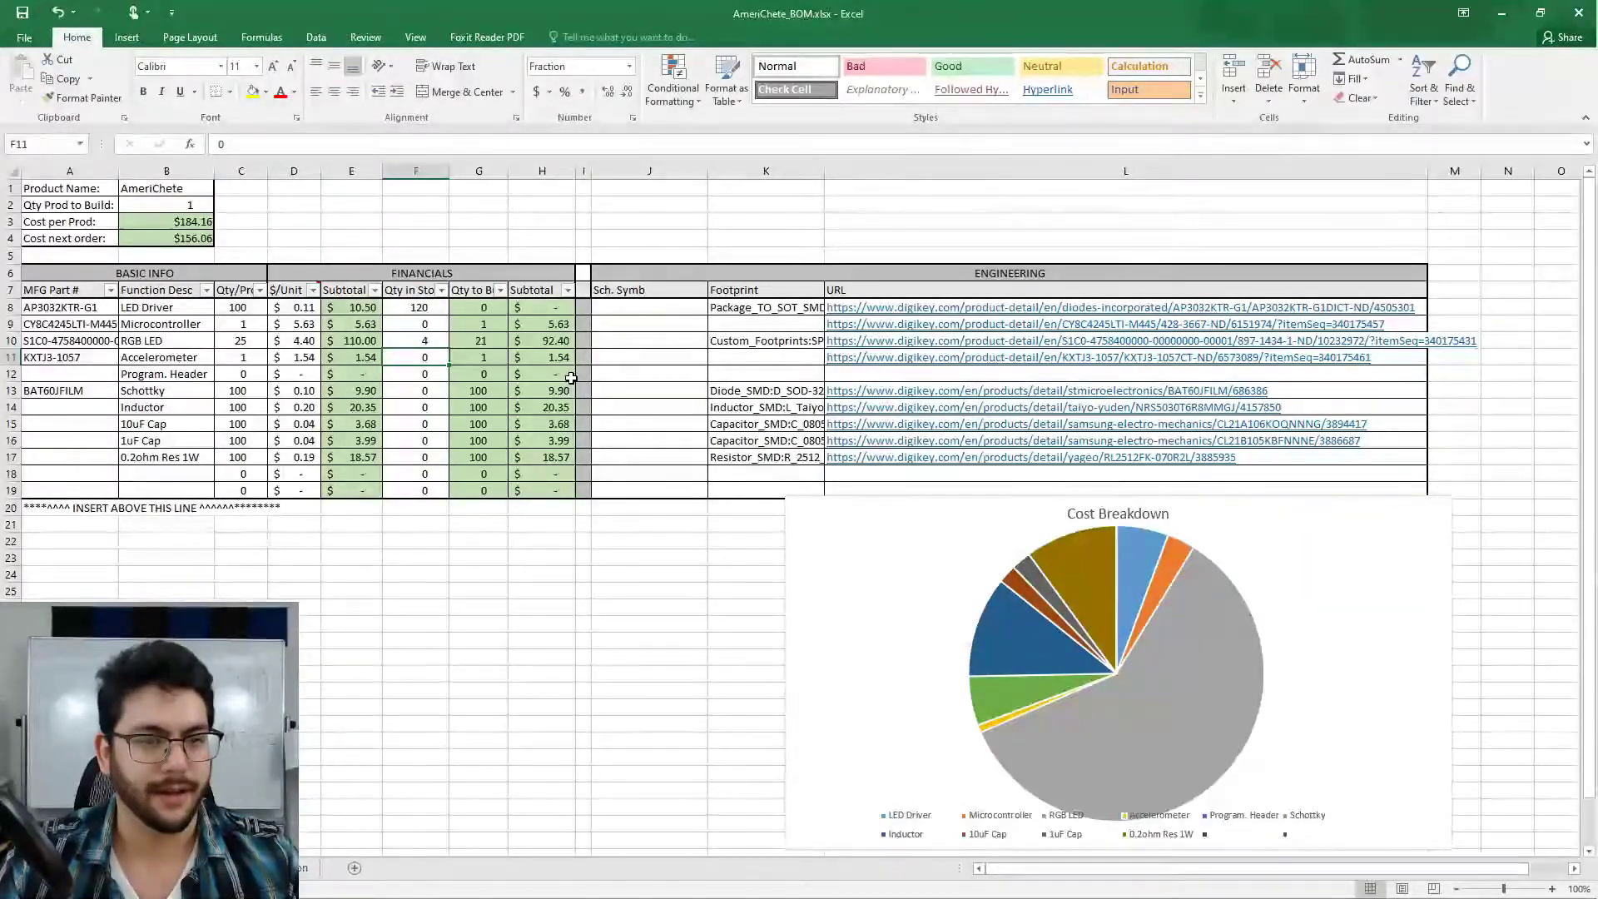
key("Return")
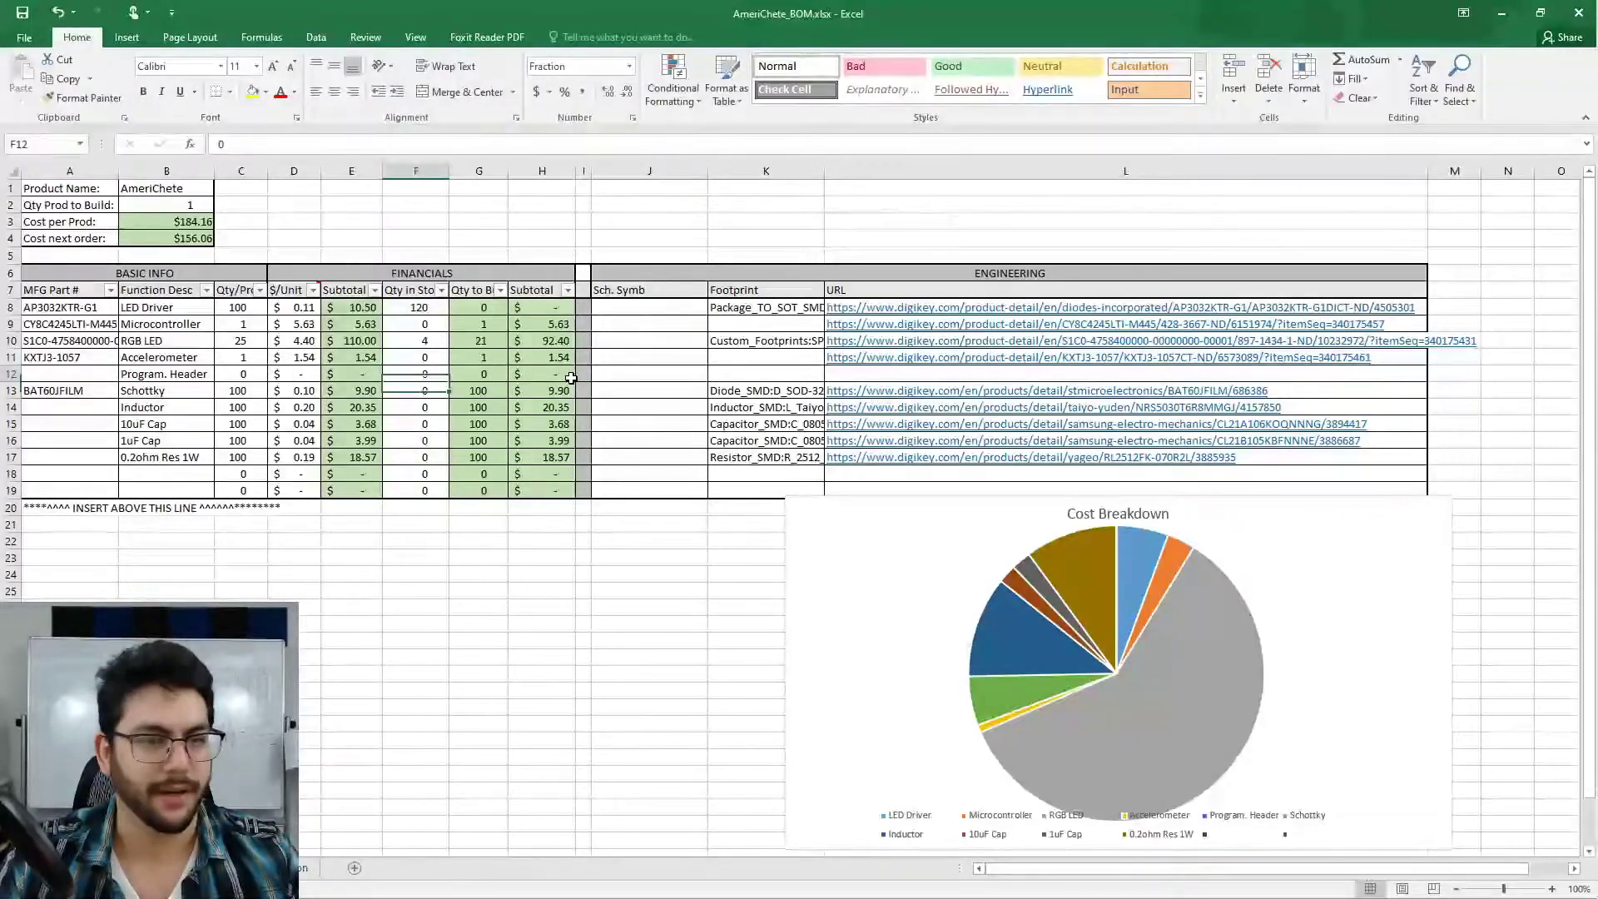
key("Escape")
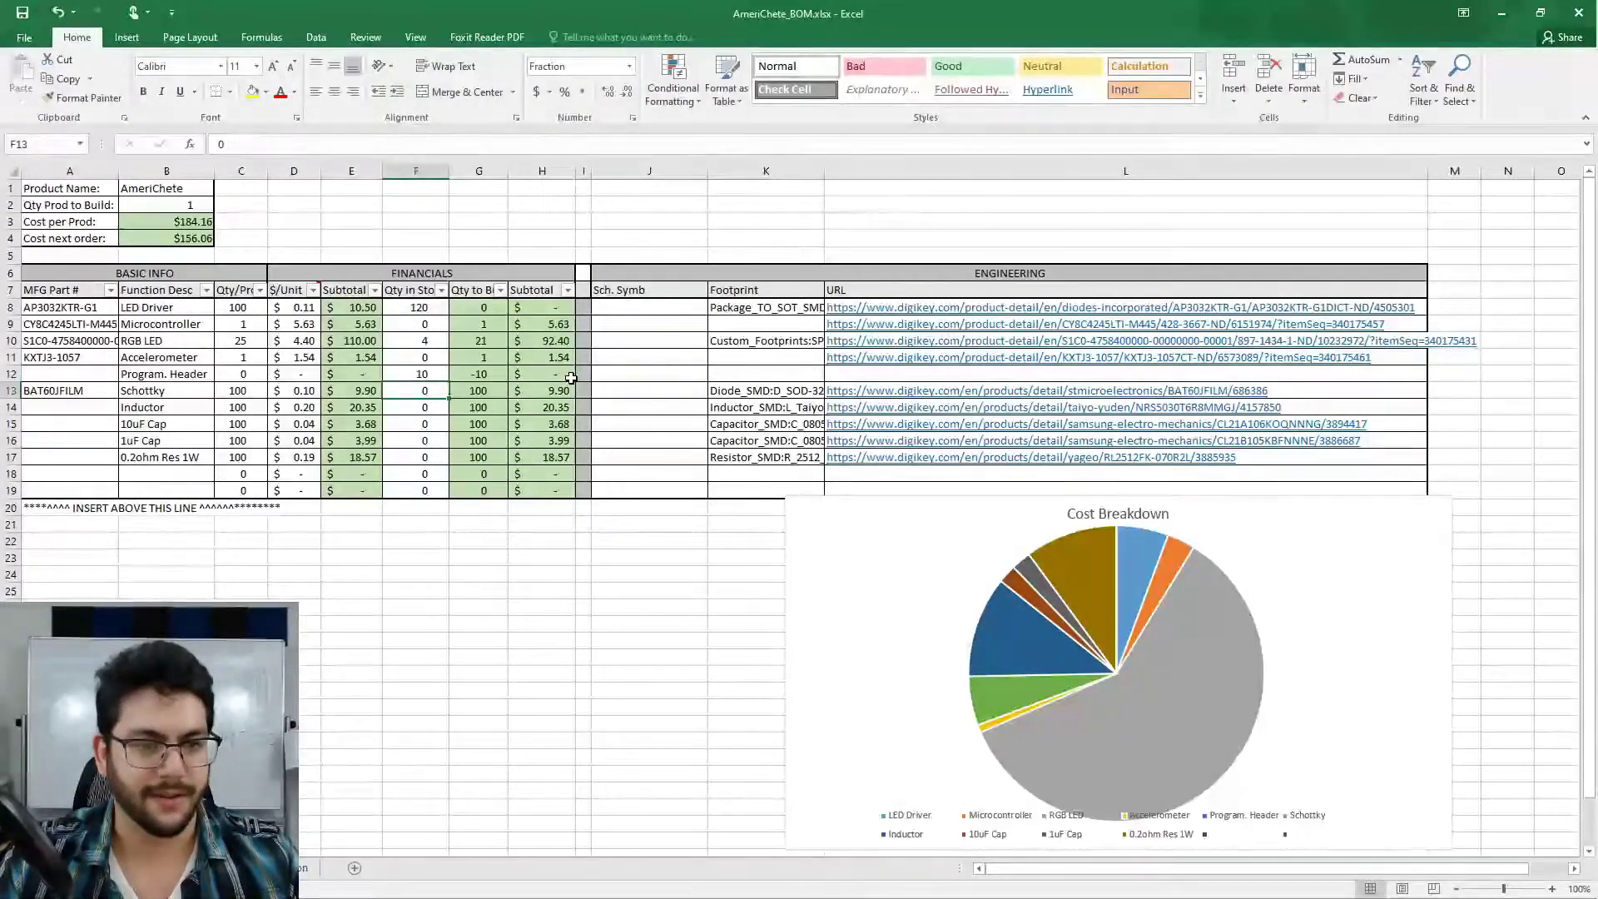
type("10")
key("ctrl+Return")
key("Right")
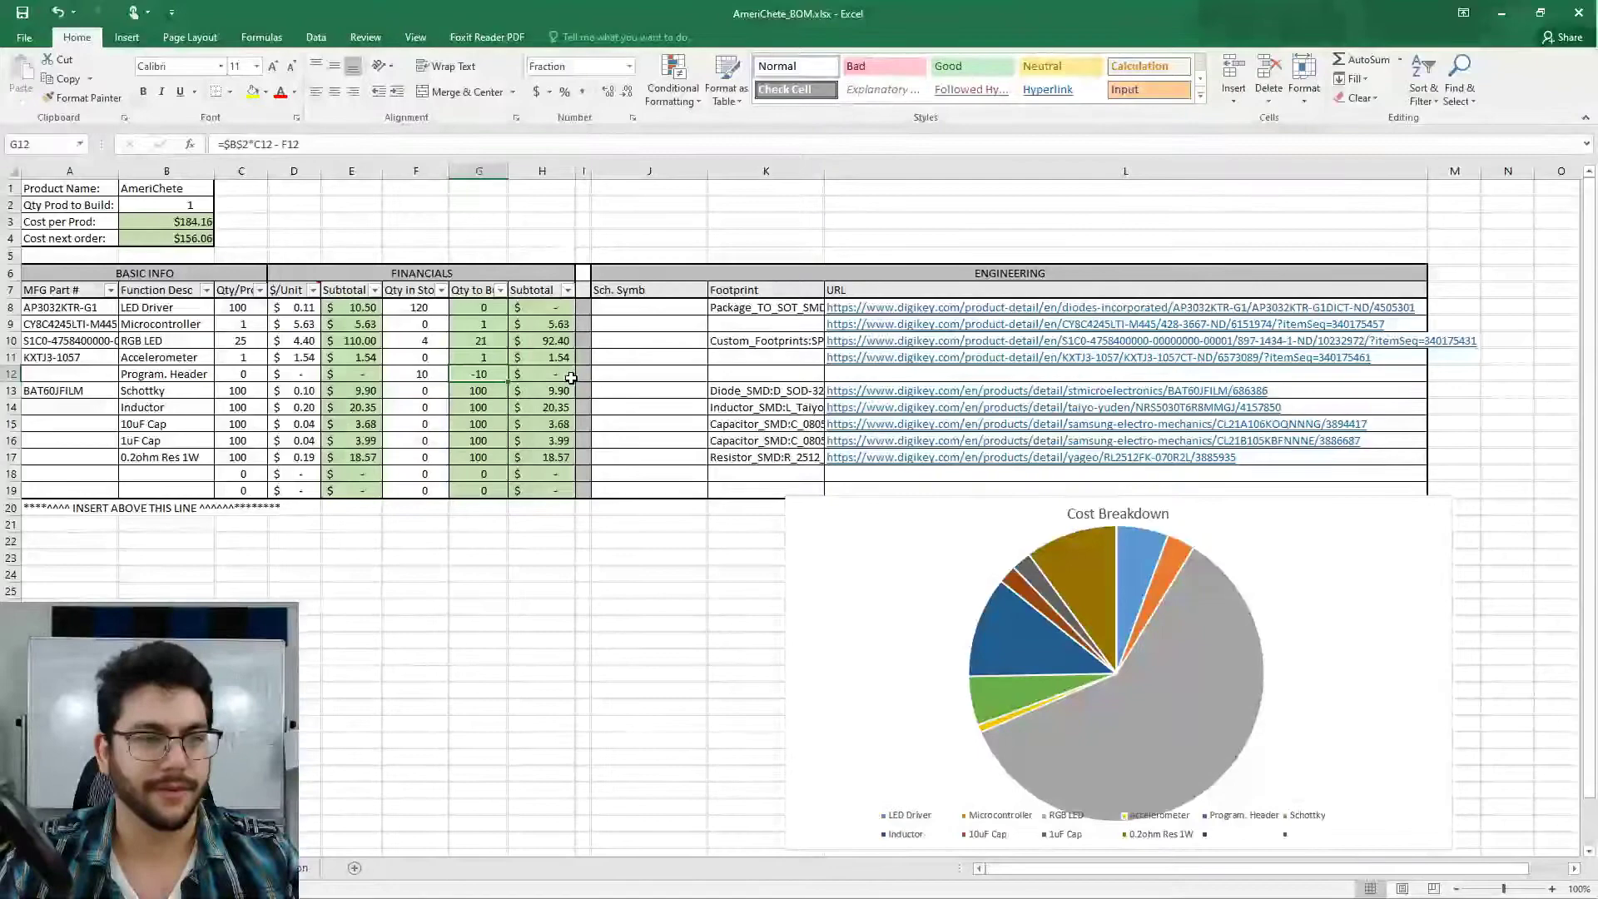
Fill the zero-floor formula =IF($B$2*C8-F8>0,$B$2*C8-F8,0) down the Qty to Buy column G8:G19.
left_click(477, 323)
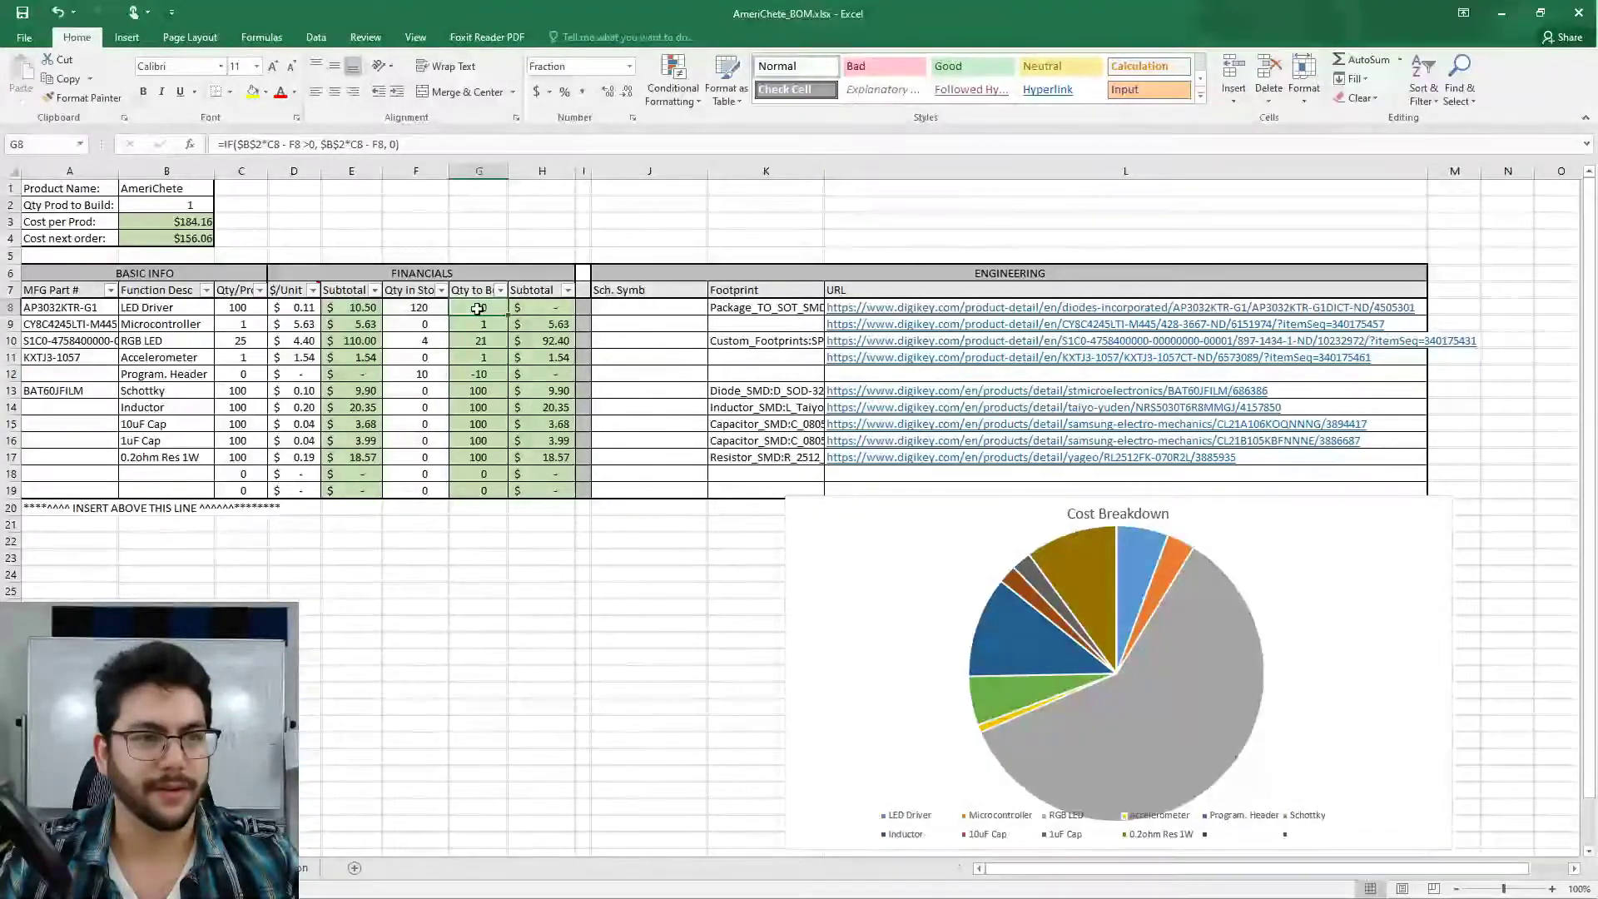
key("Up")
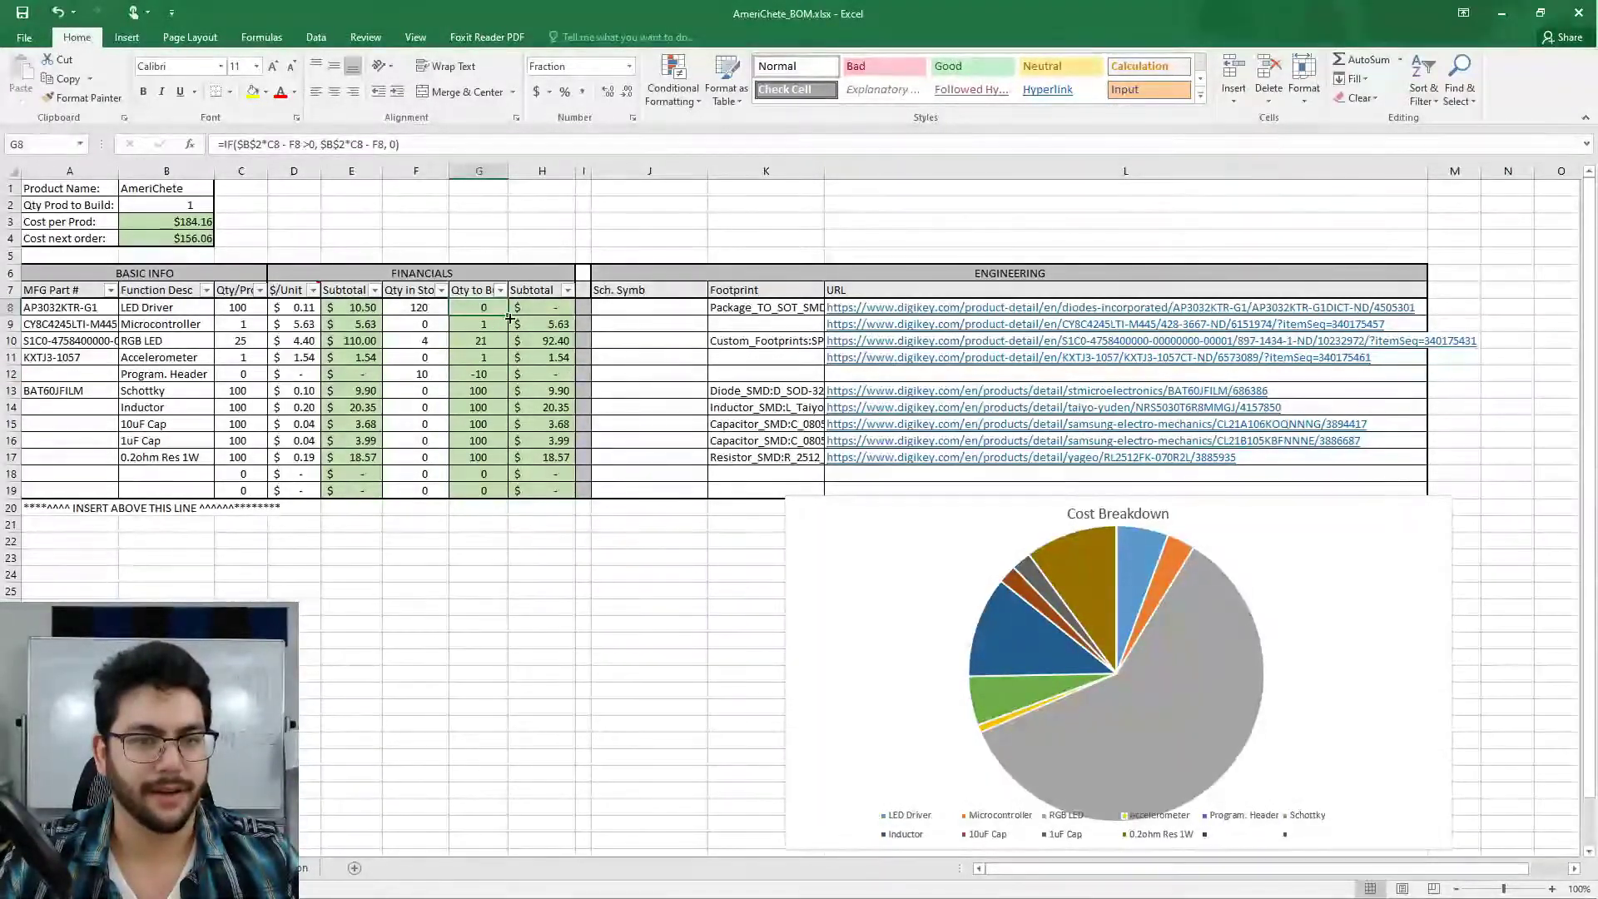
left_click_drag(510, 319, 505, 496)
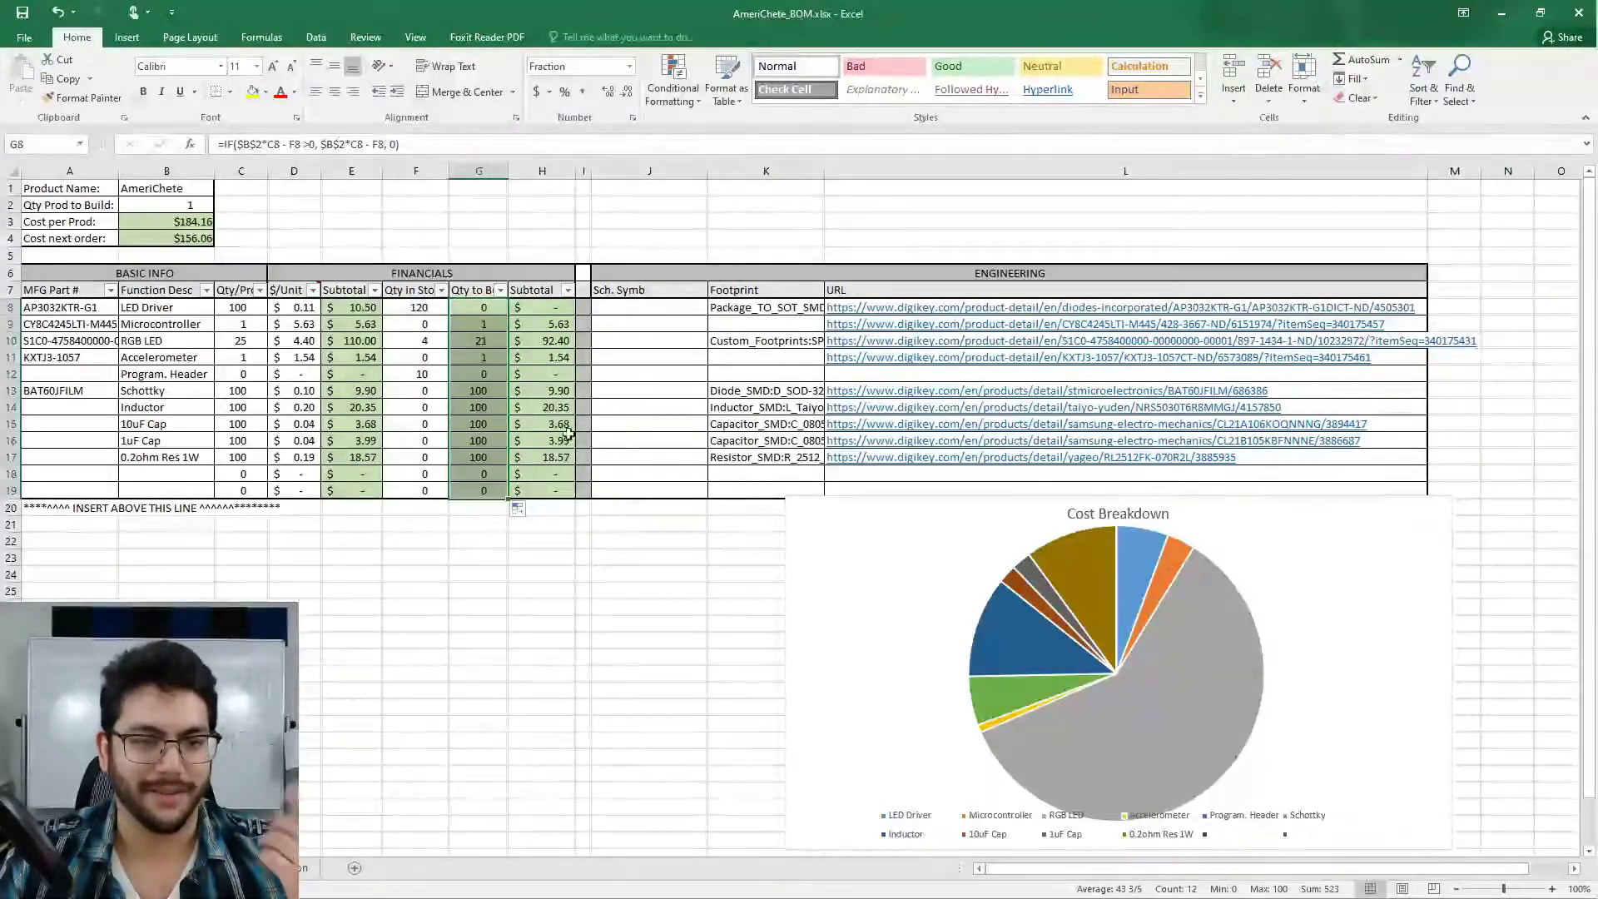
left_click(491, 310)
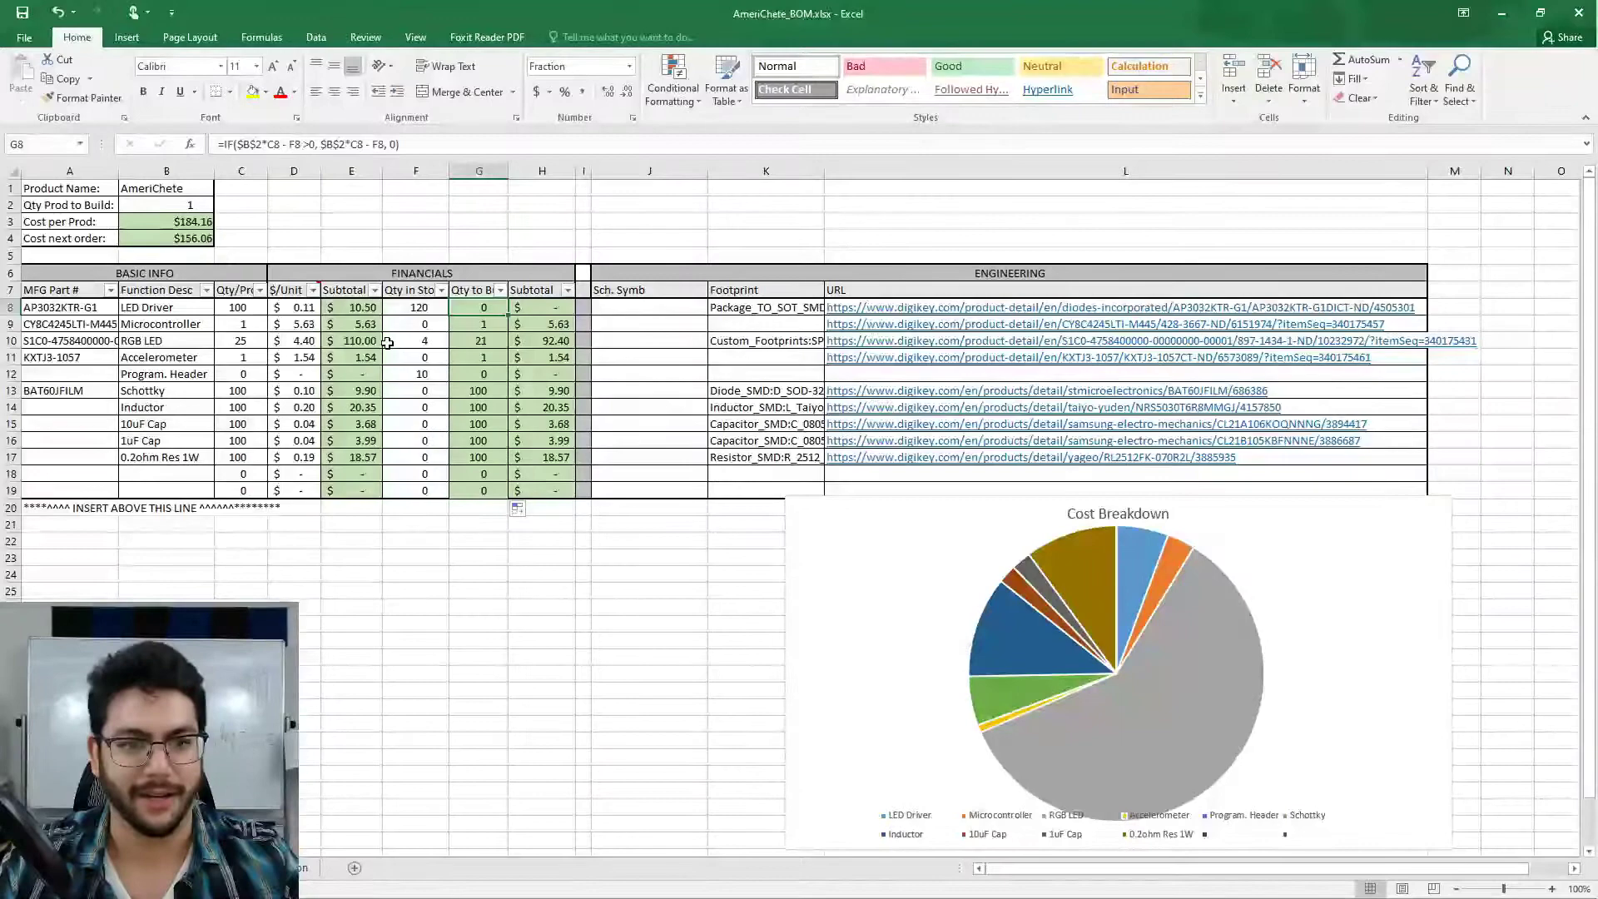
Verify the Schottky, Inductor and 0.2ohm resistor rows, confirming the resistor's $18.57 purchase subtotal.
left_click(479, 390)
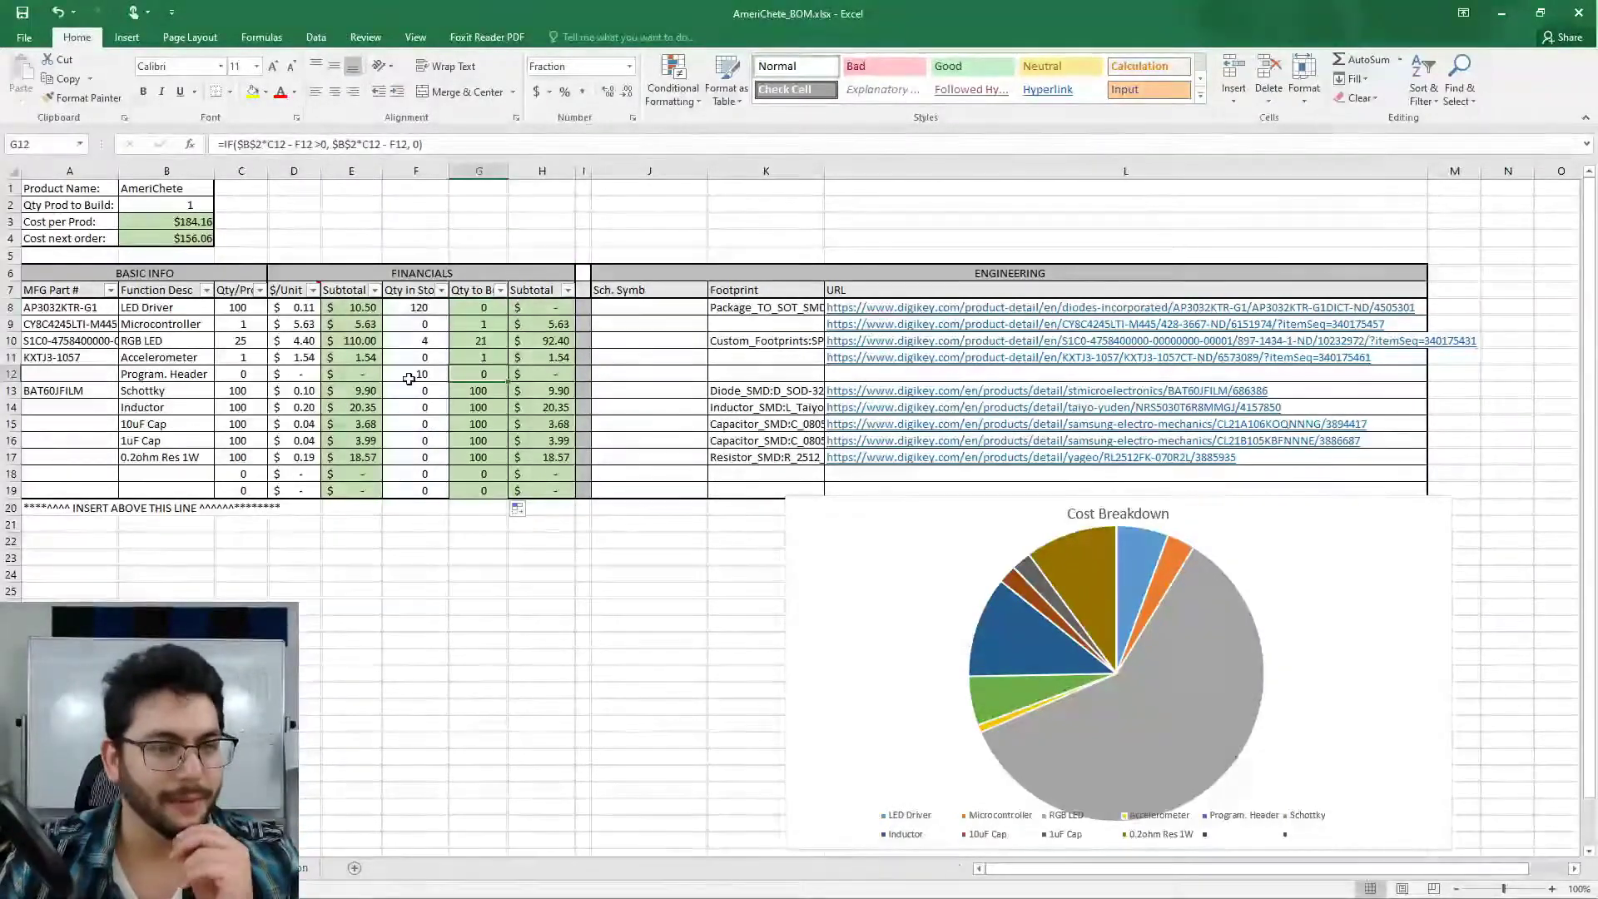
left_click(359, 390)
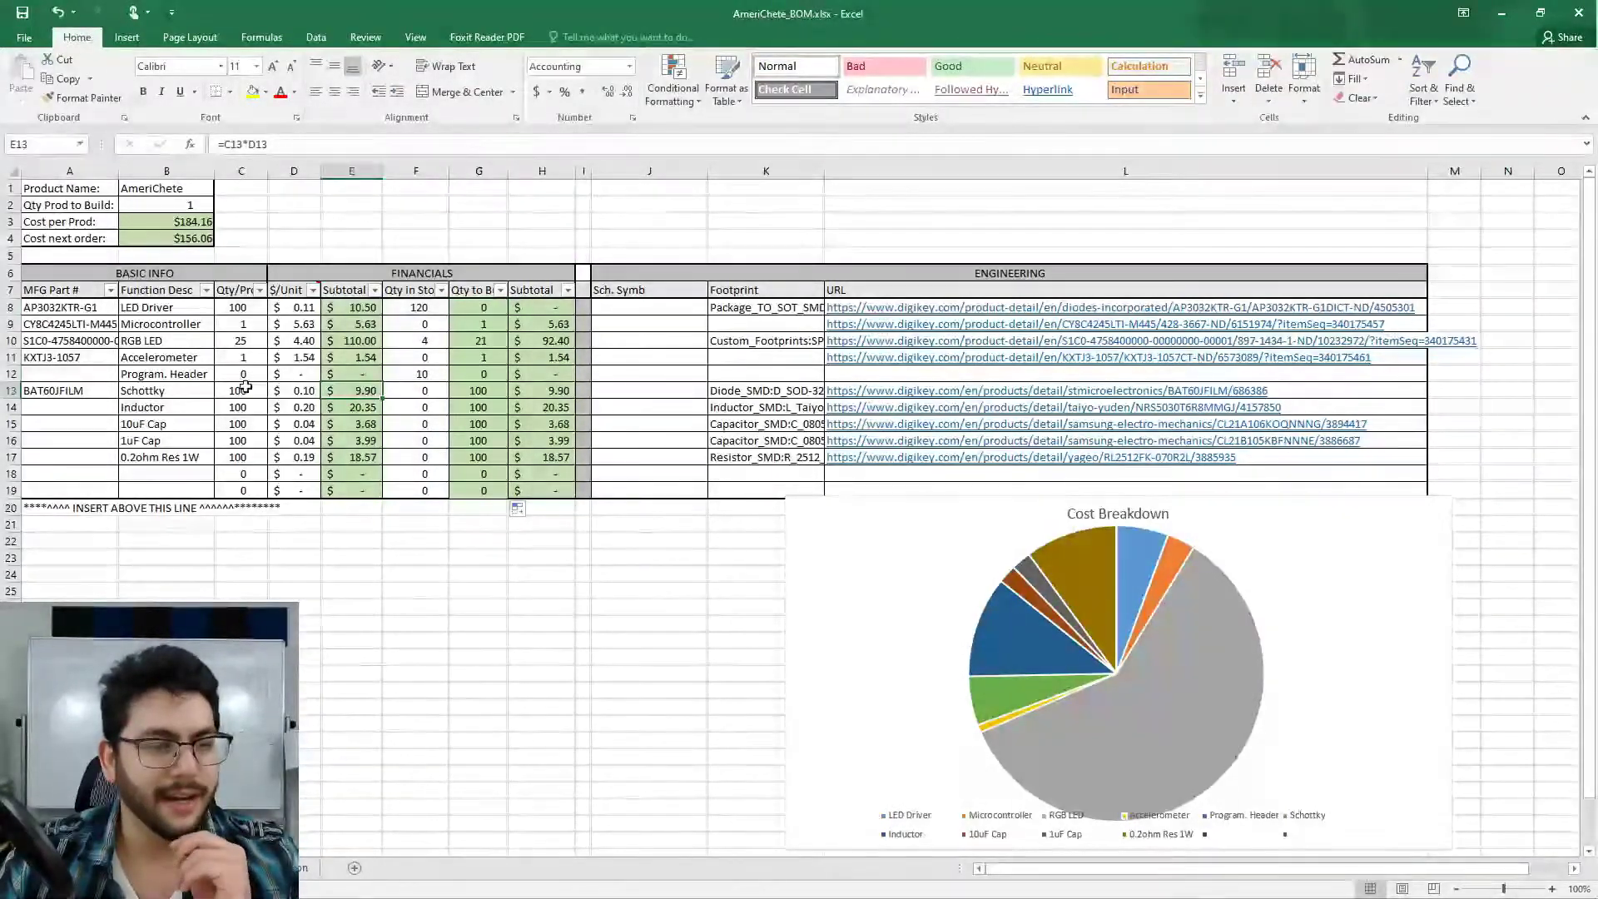
left_click(485, 395)
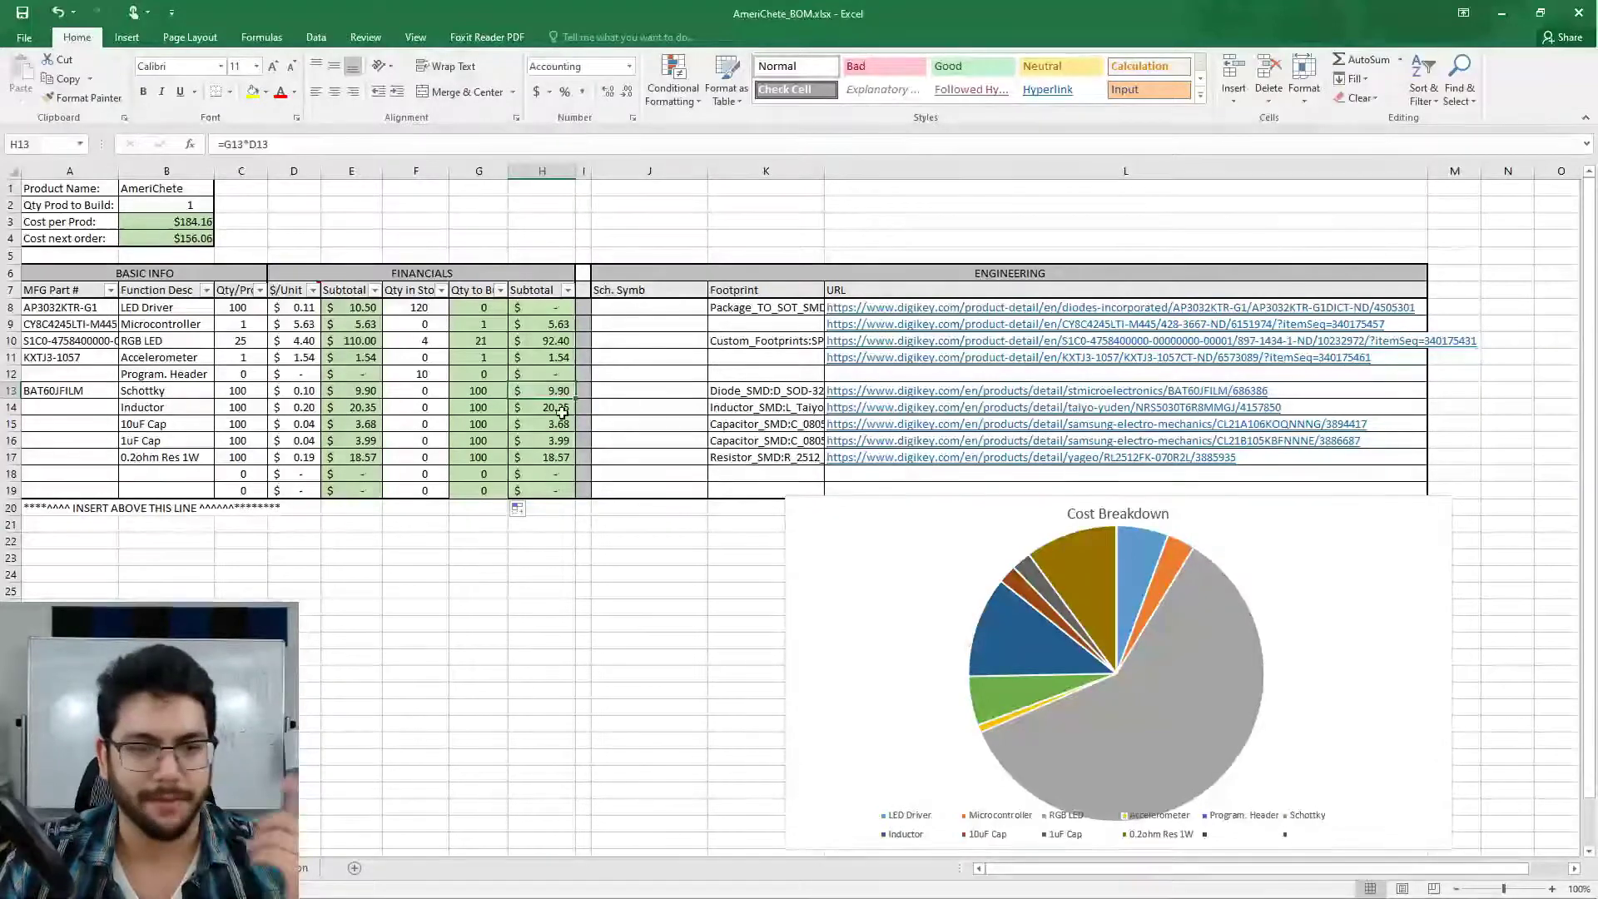
left_click_drag(175, 408, 560, 403)
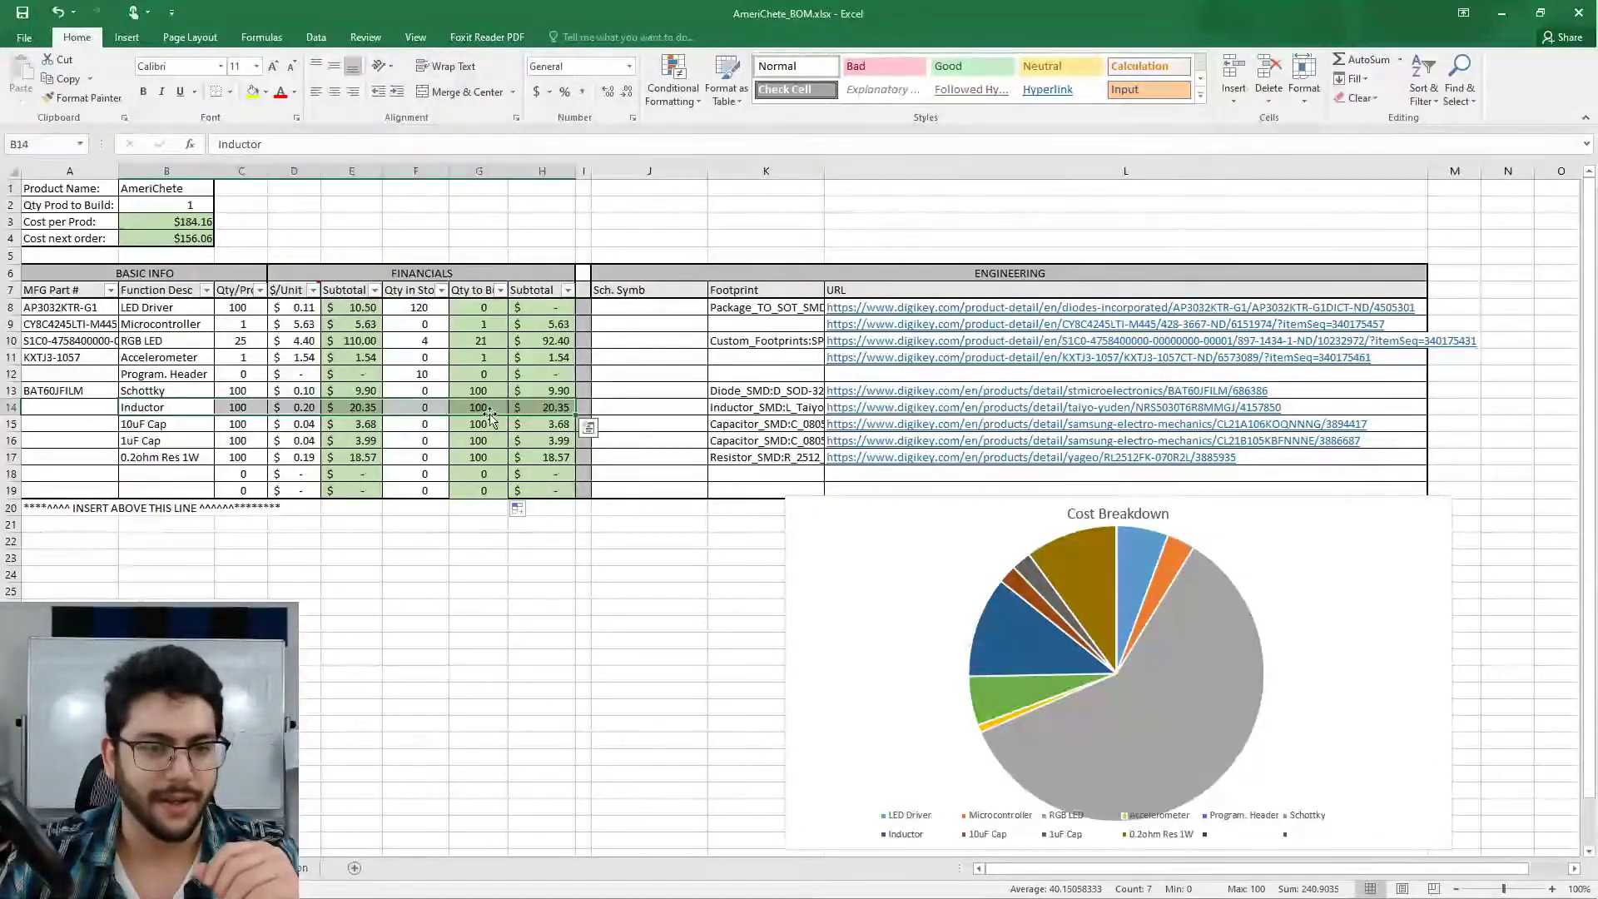
left_click(545, 458)
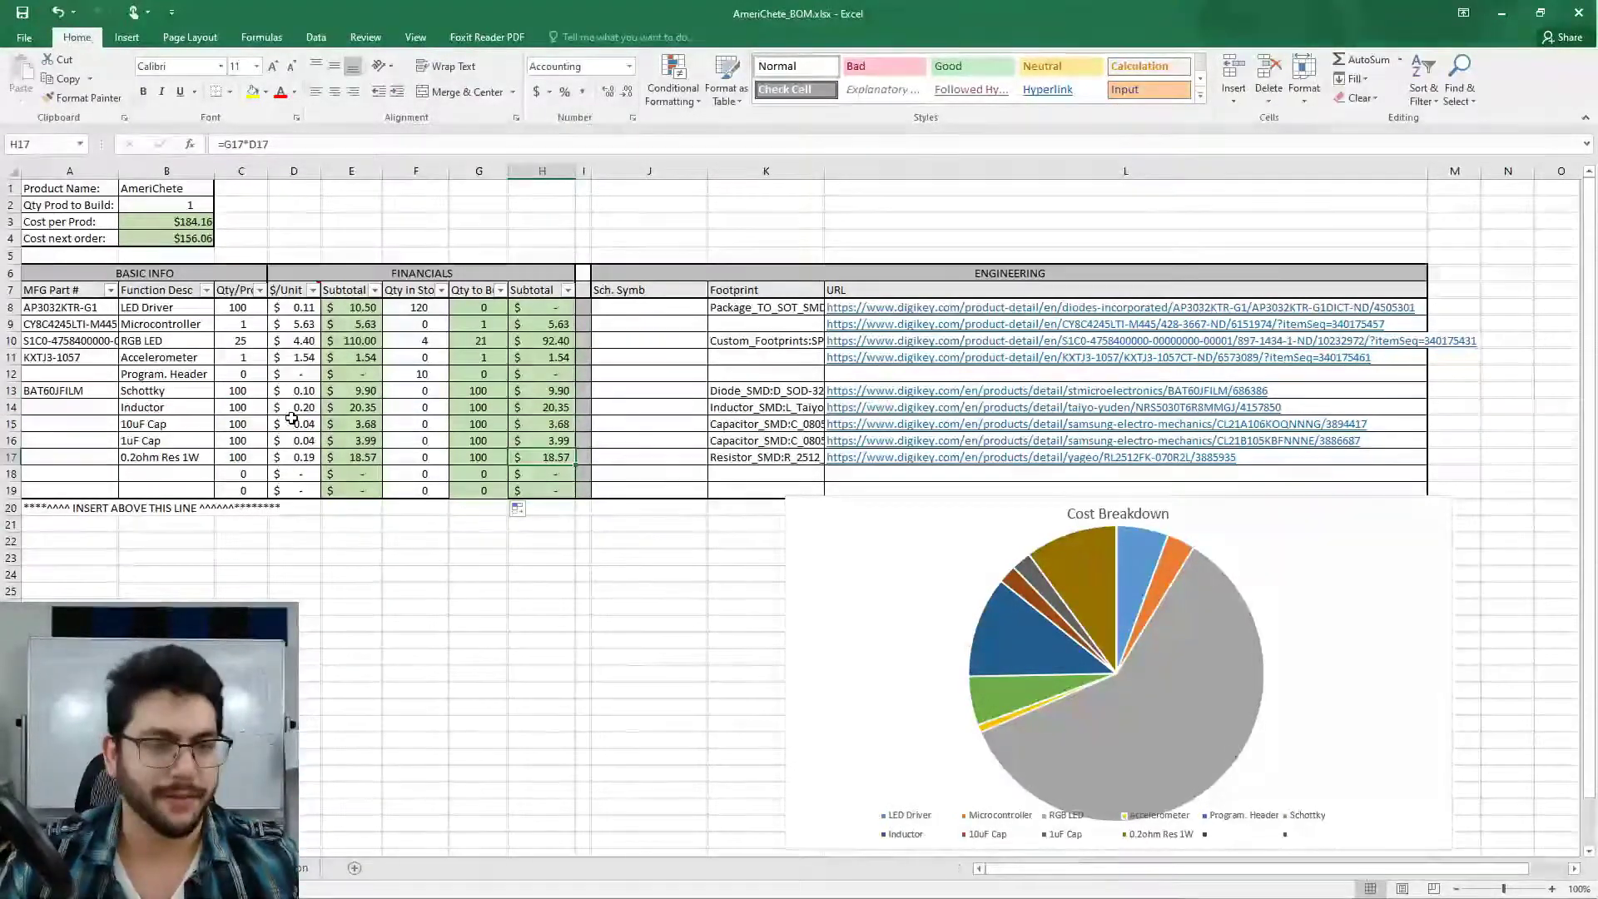
left_click_drag(175, 458, 480, 459)
left_click(477, 474)
left_click(545, 460)
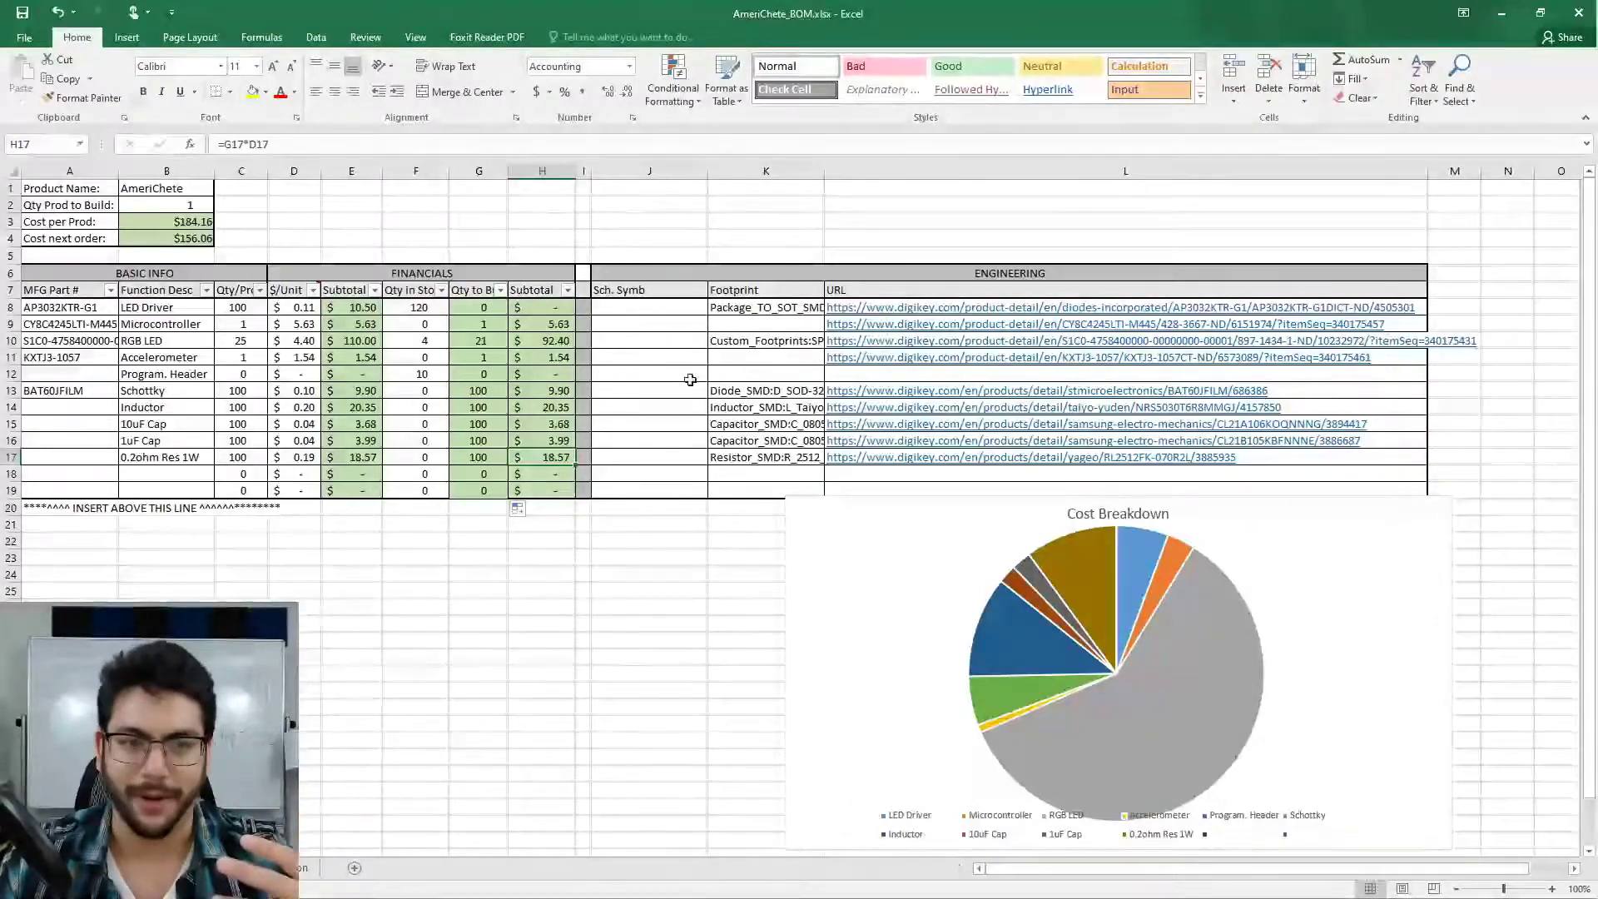
left_click(612, 488)
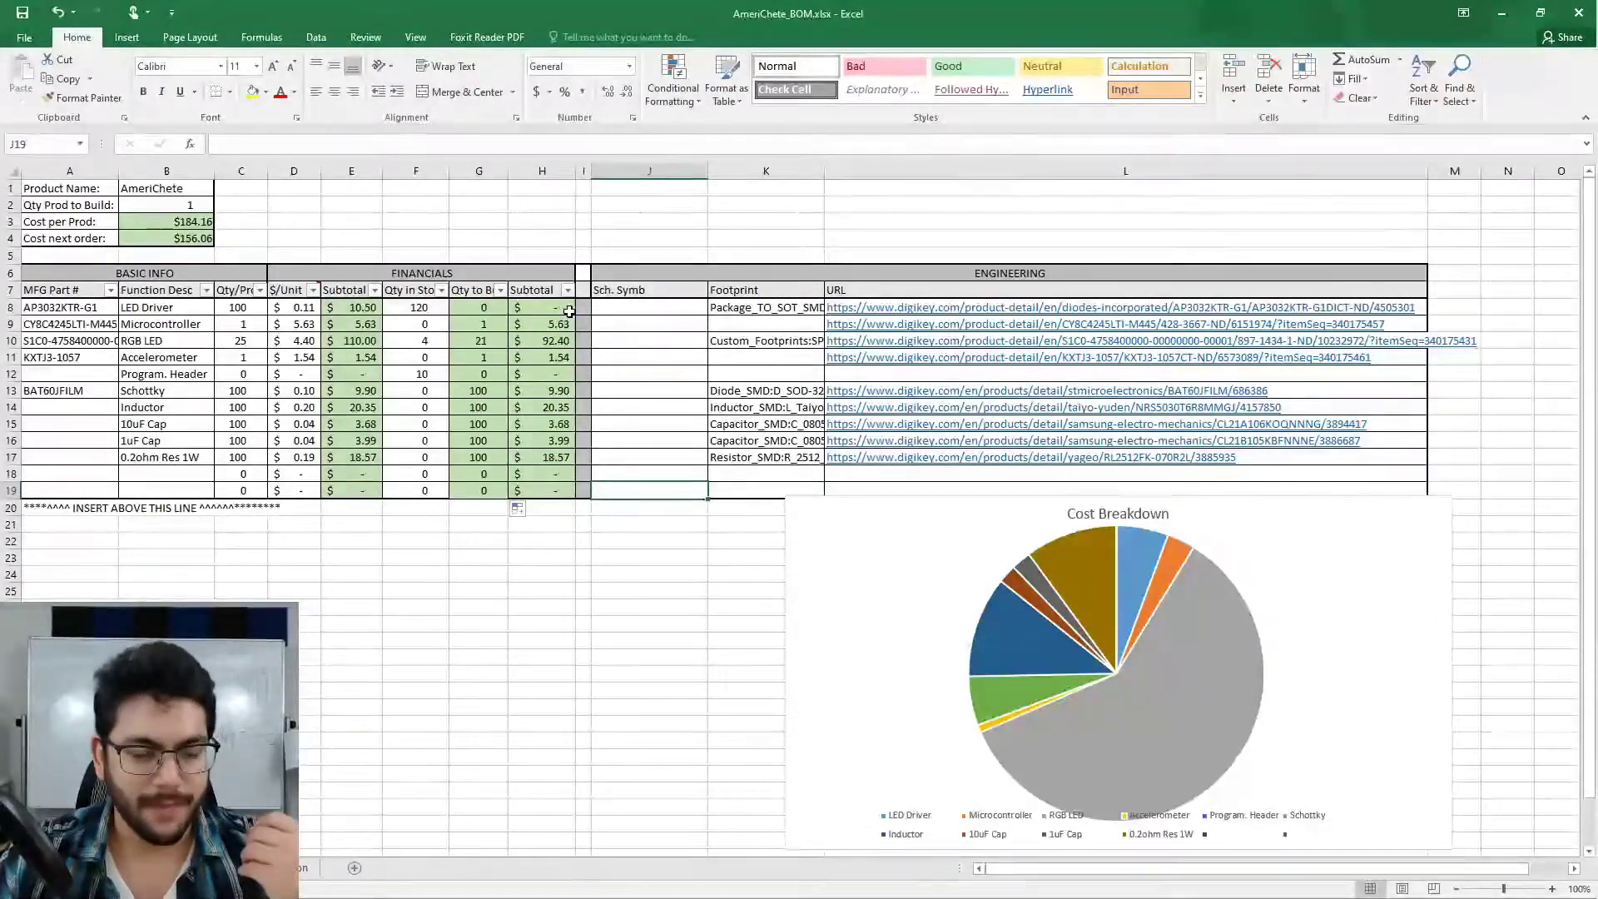
left_click_drag(568, 309, 549, 490)
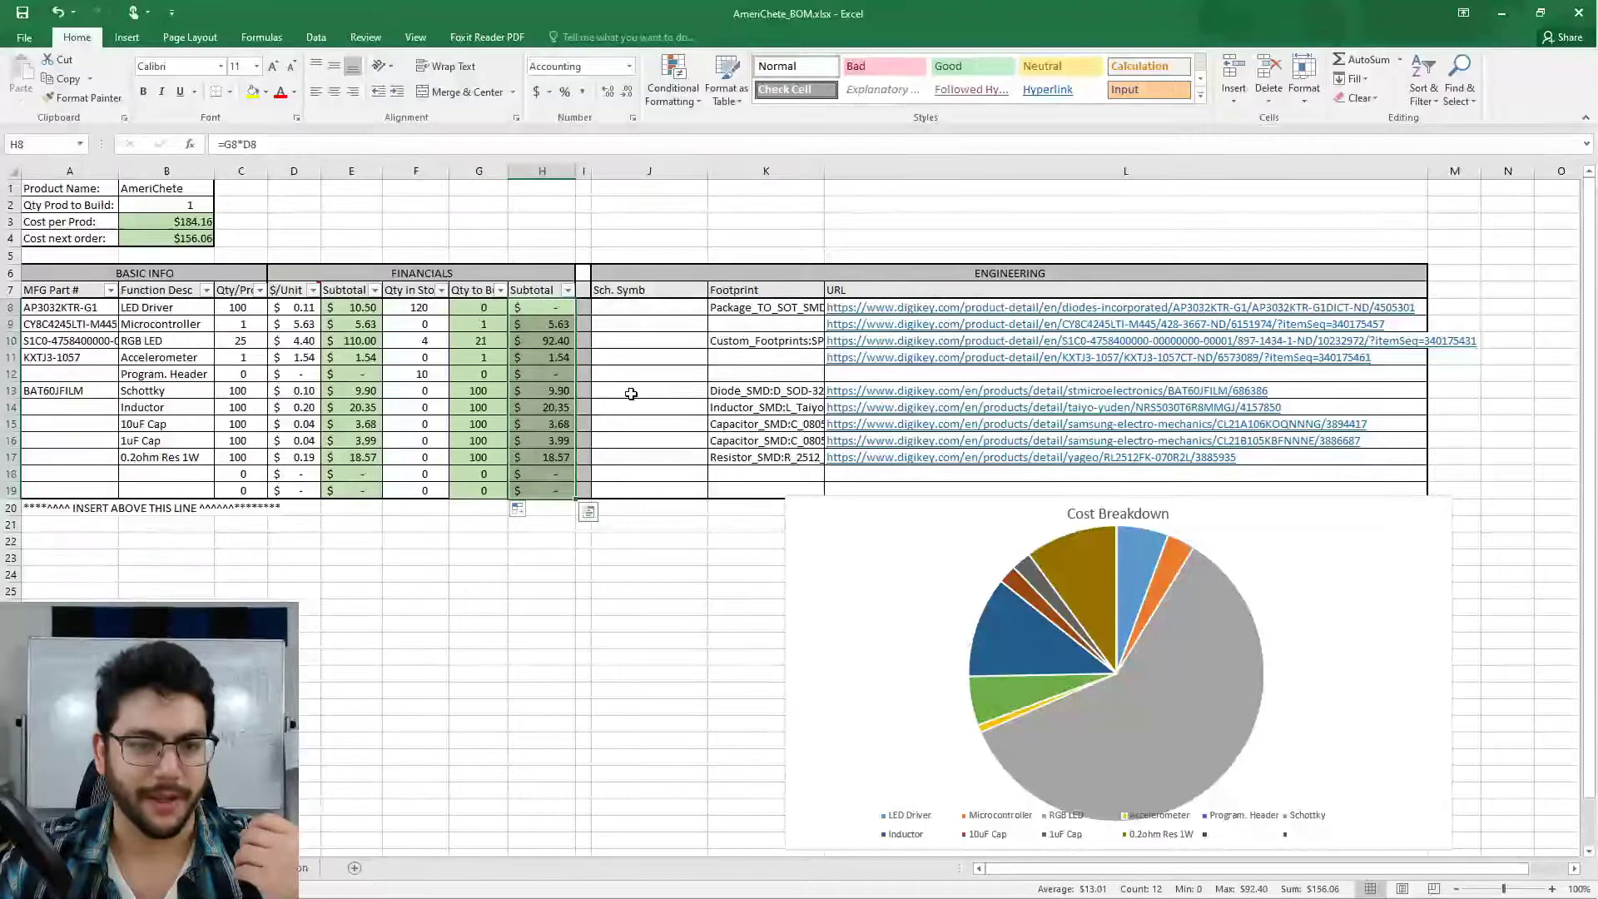
key("ctrl+bracketright")
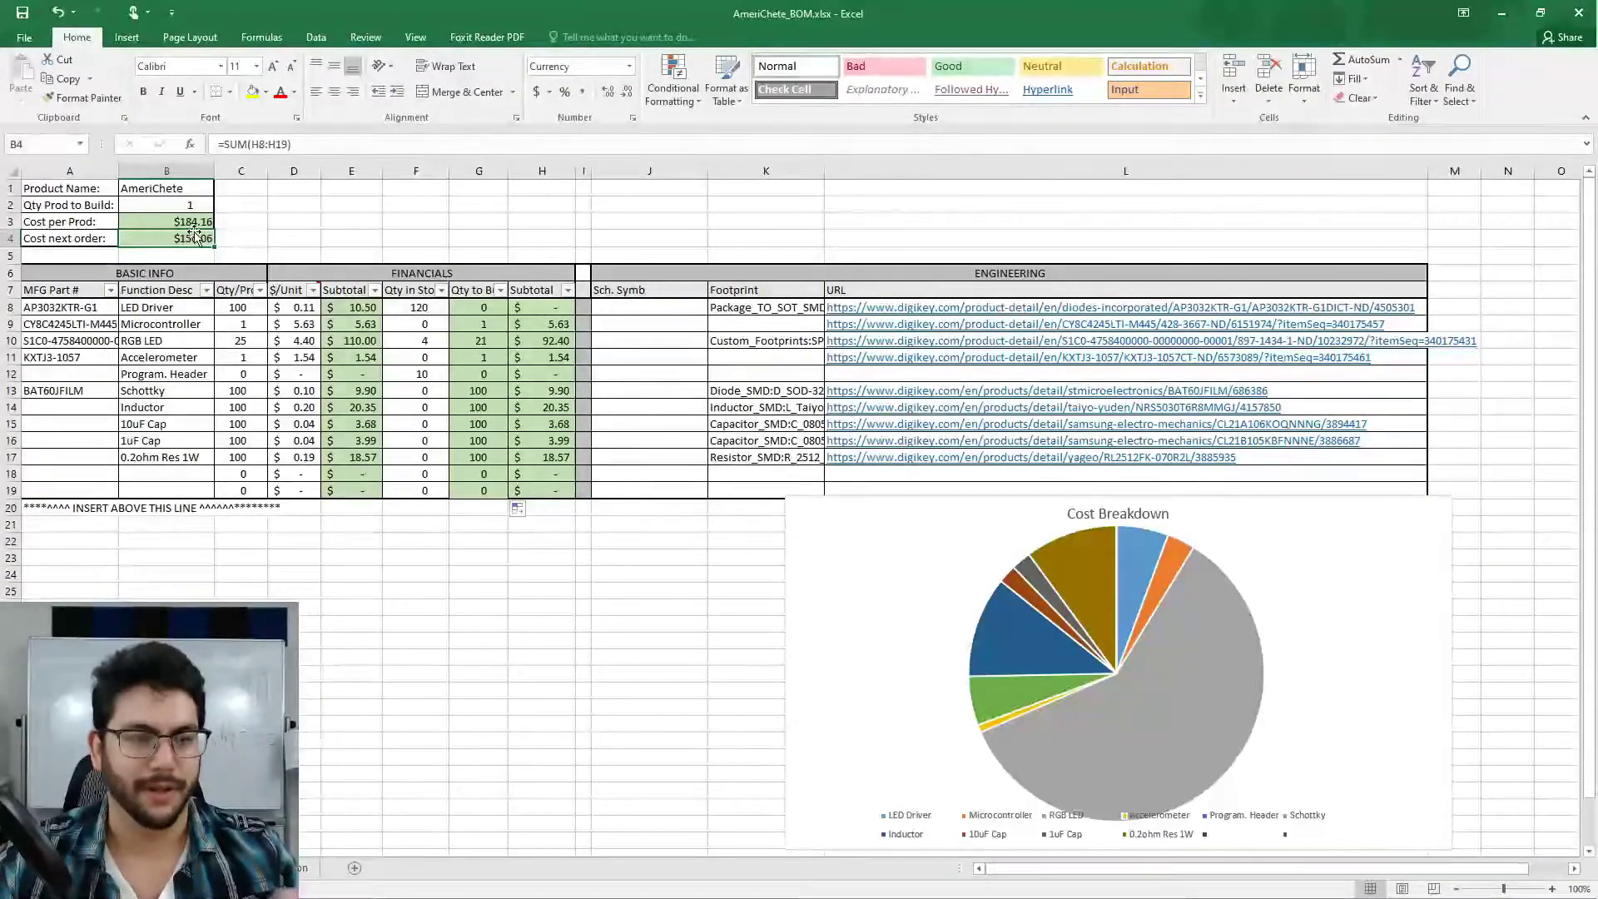
left_click(200, 204)
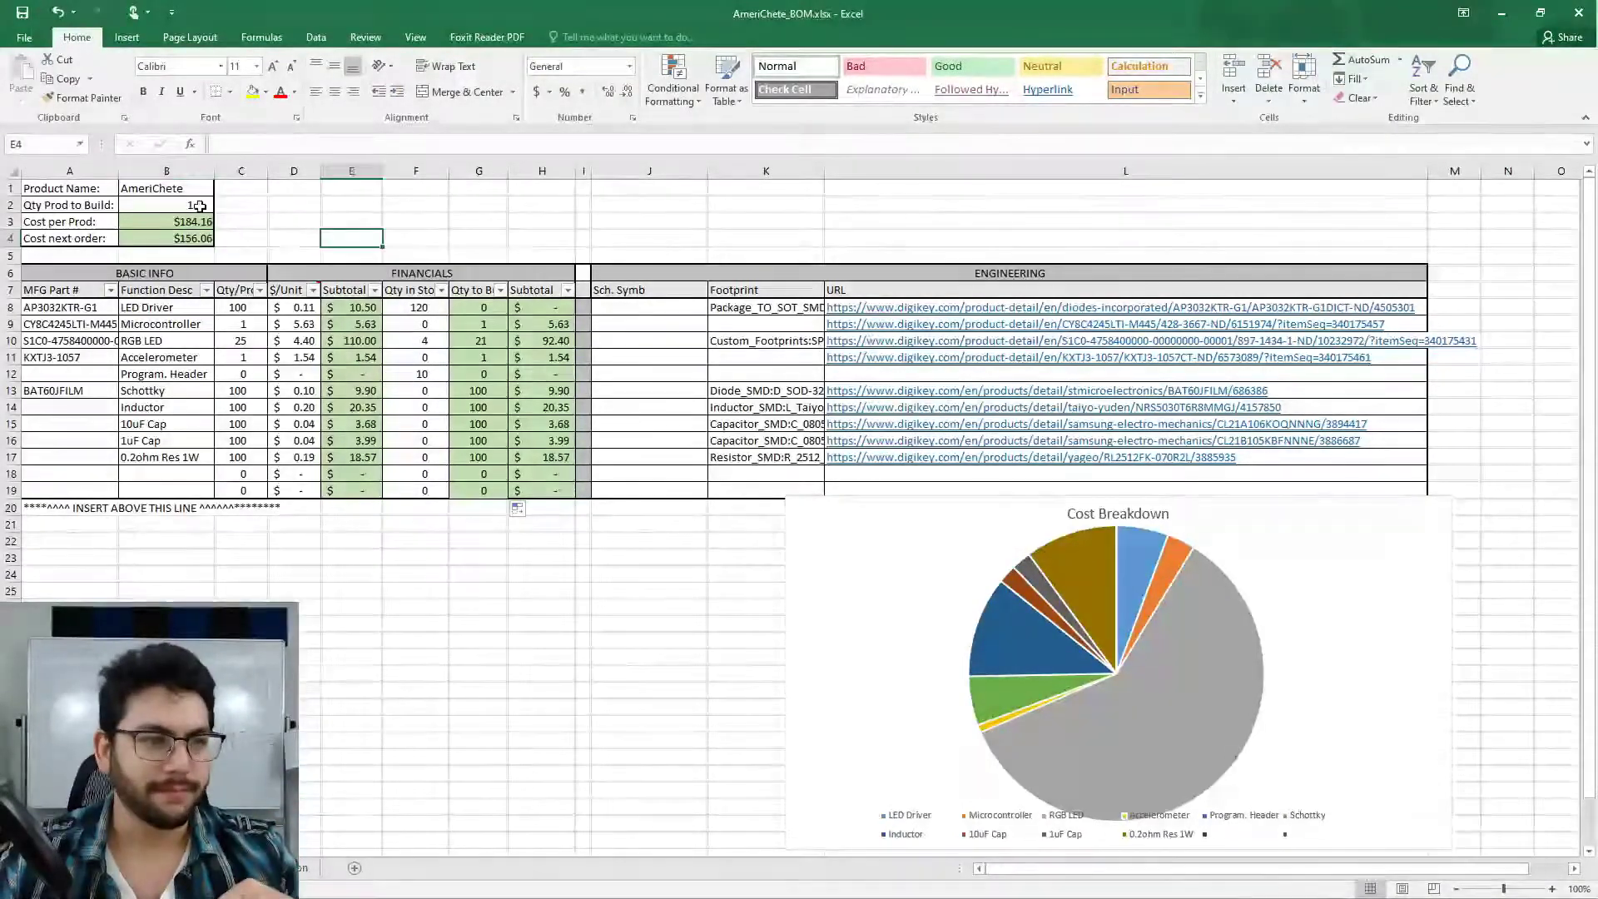
type("3")
key("Return")
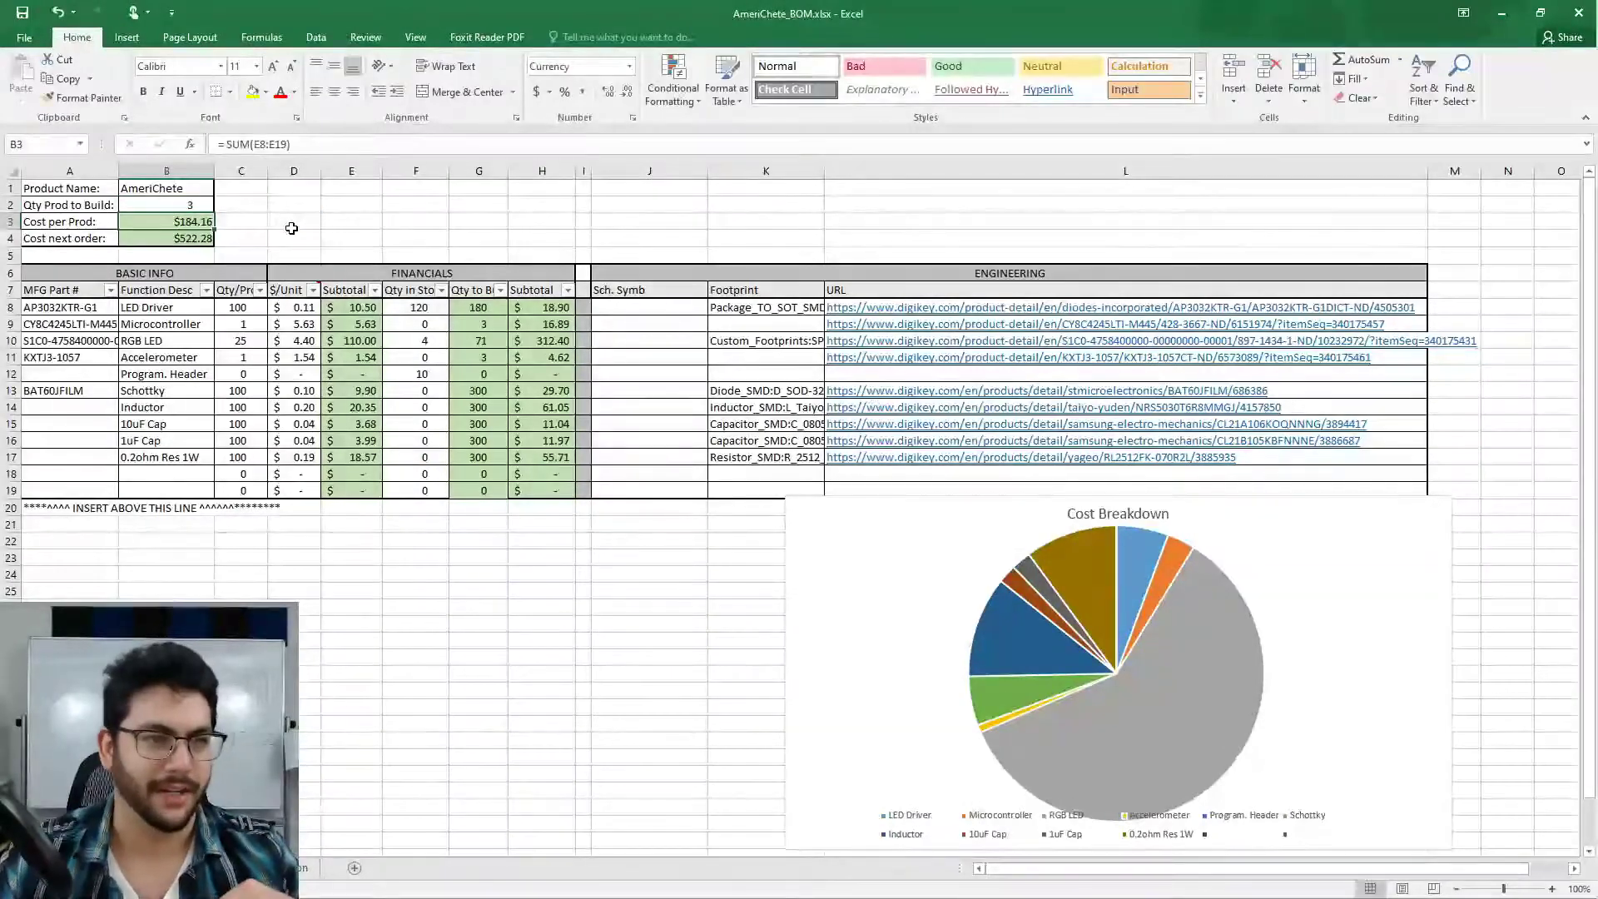
key("Up")
type("1")
key("ctrl+Return")
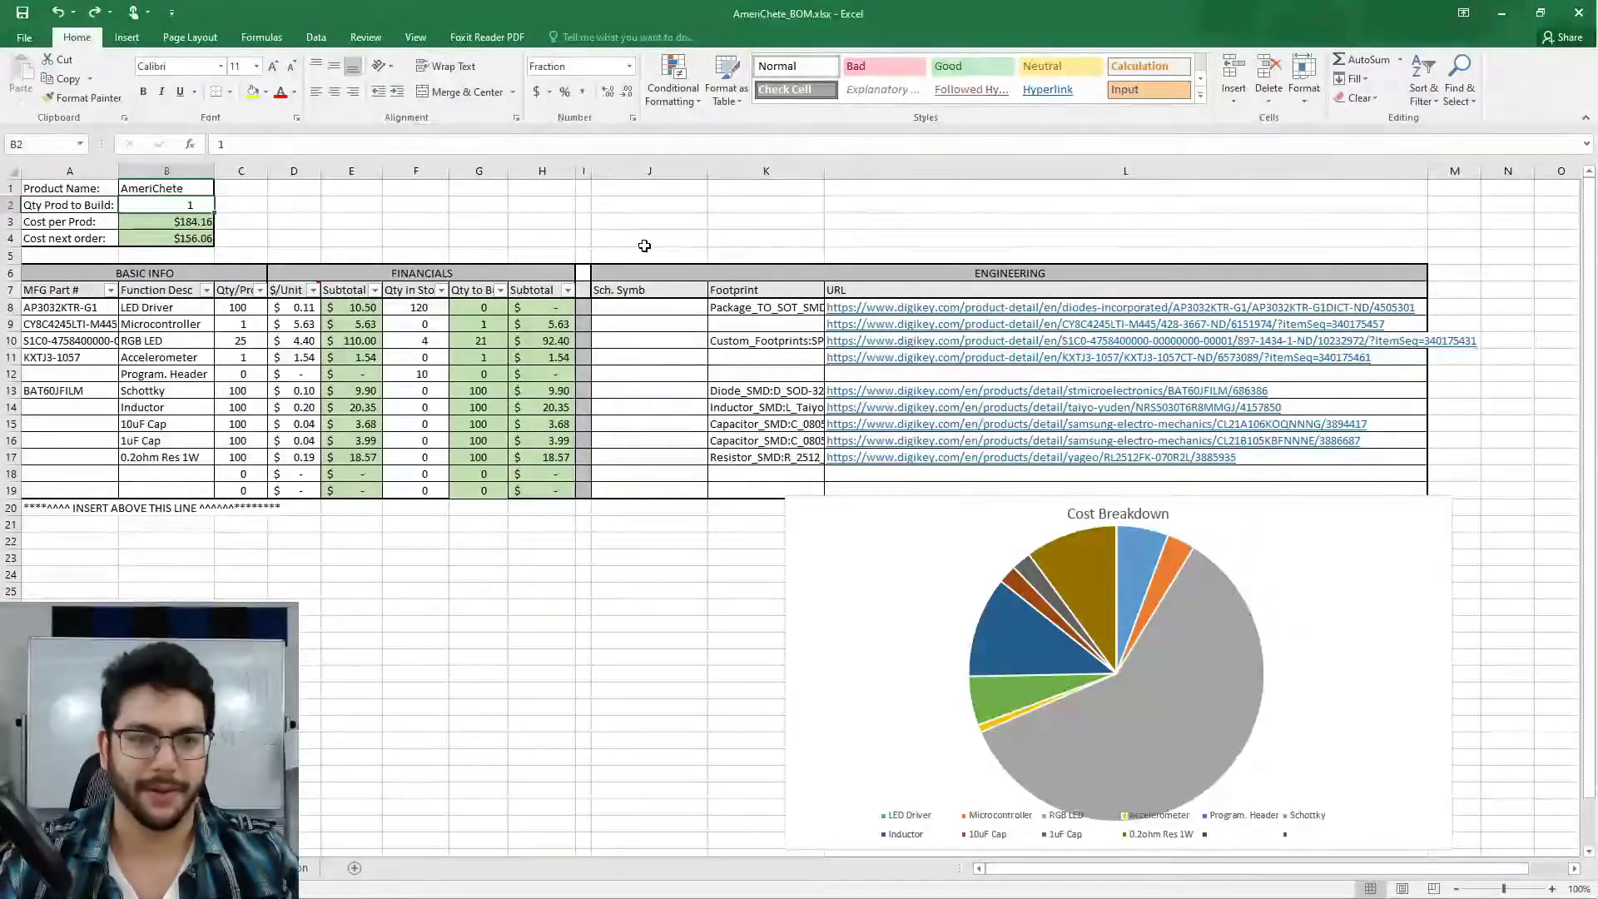
left_click(642, 247)
left_click(671, 306)
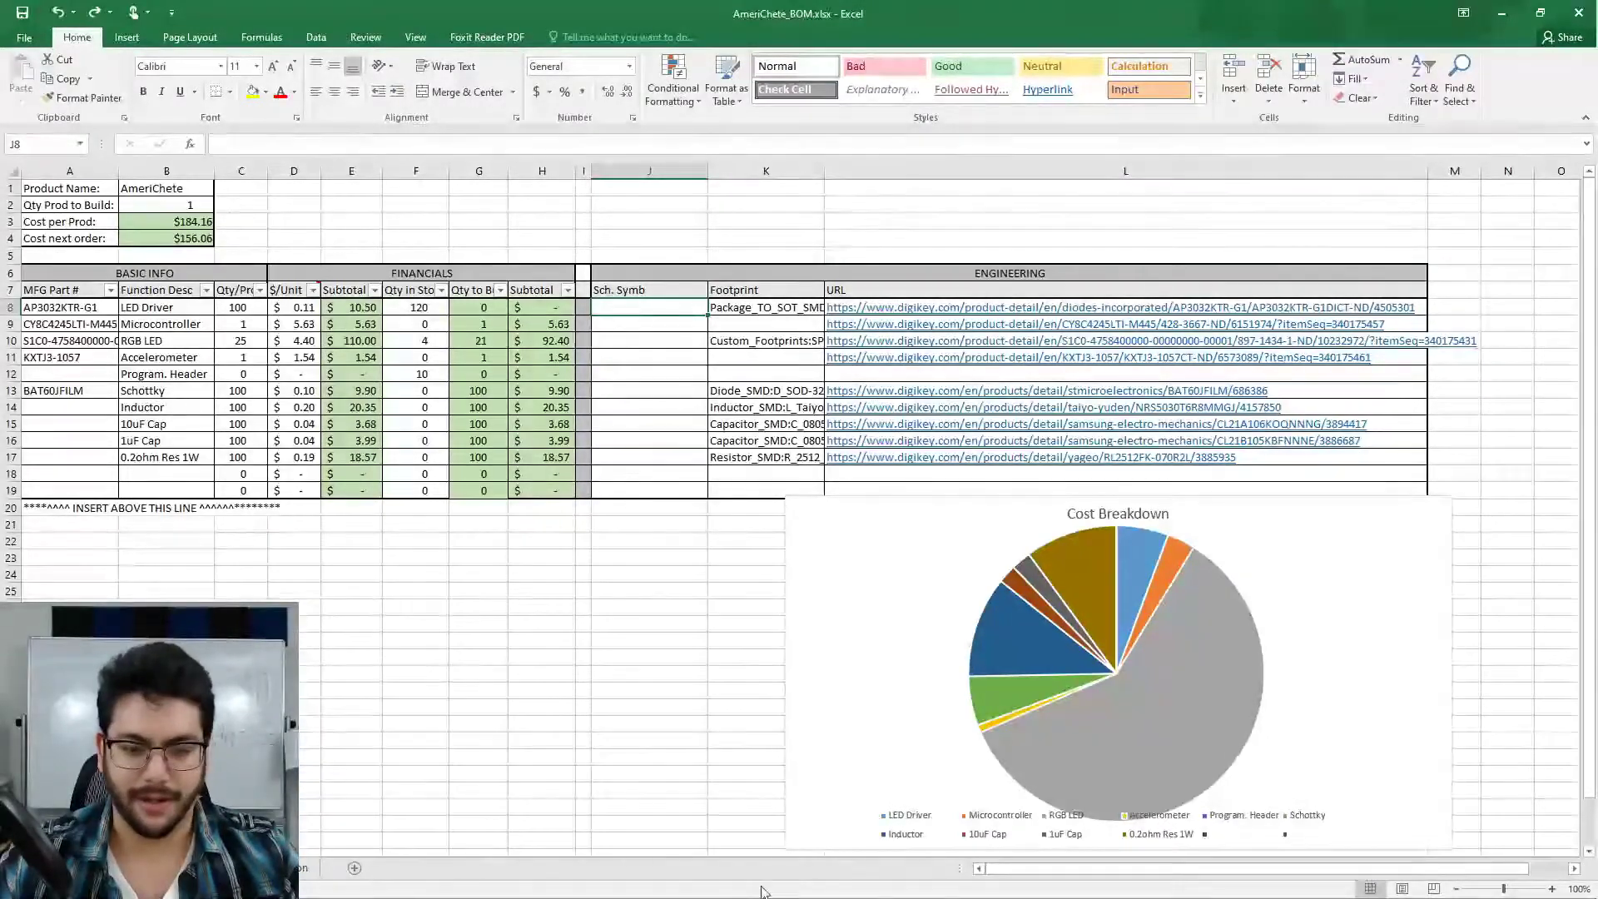
mouse_move(1572, 162)
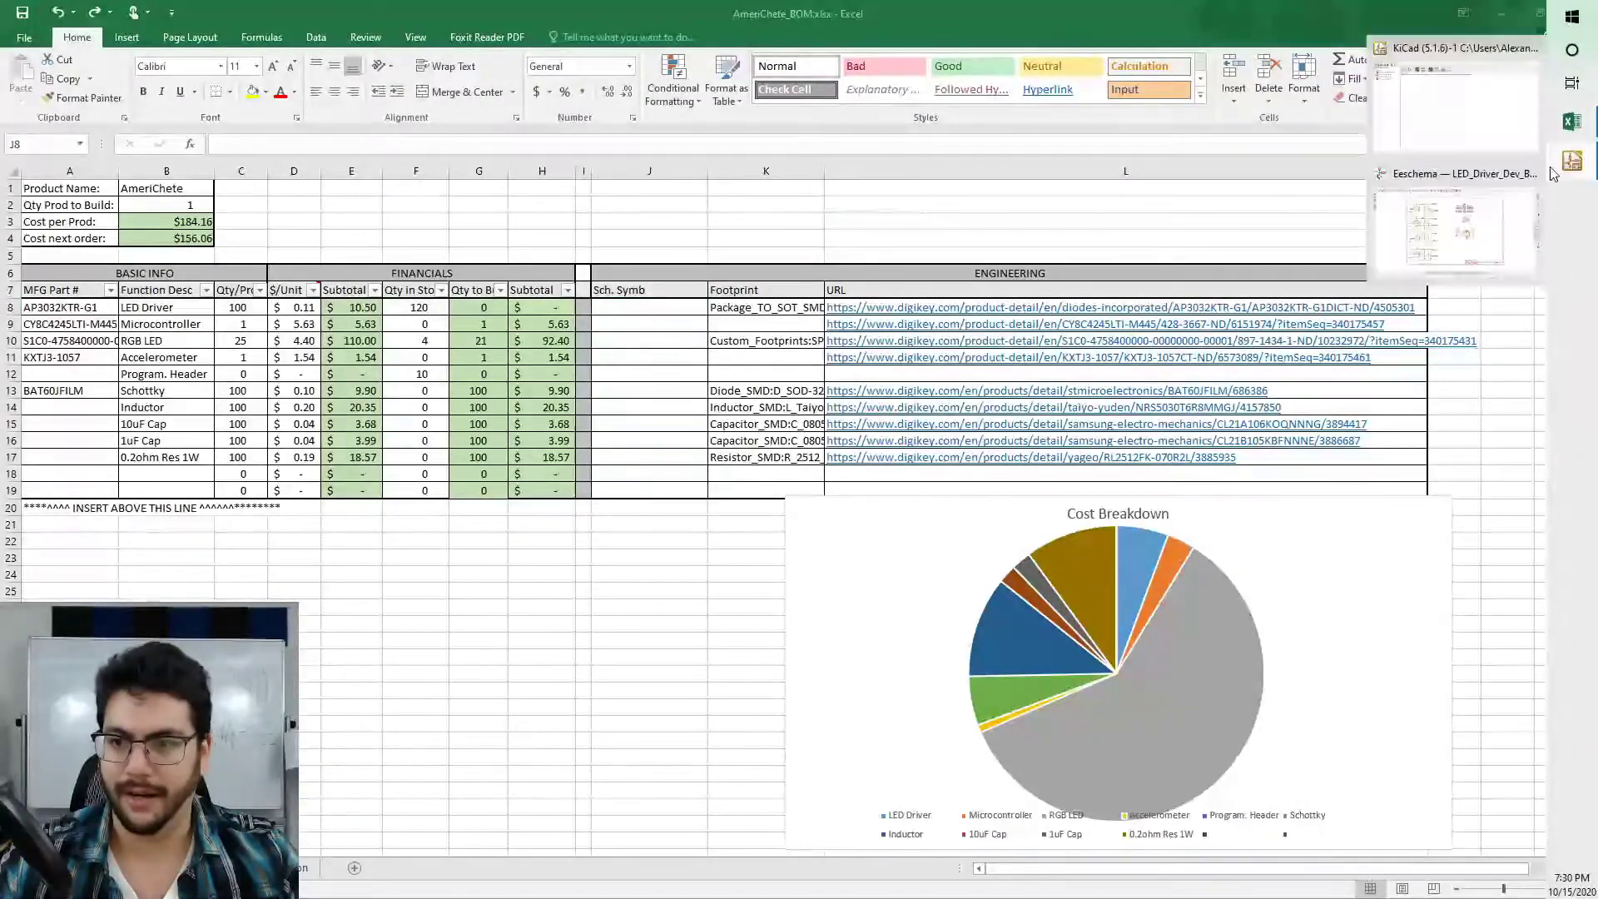
Copy accelerometer U5's library reference Custom:KXTJ3-1057 from Eeschema Symbol Properties and return to Excel.
left_click(1522, 187)
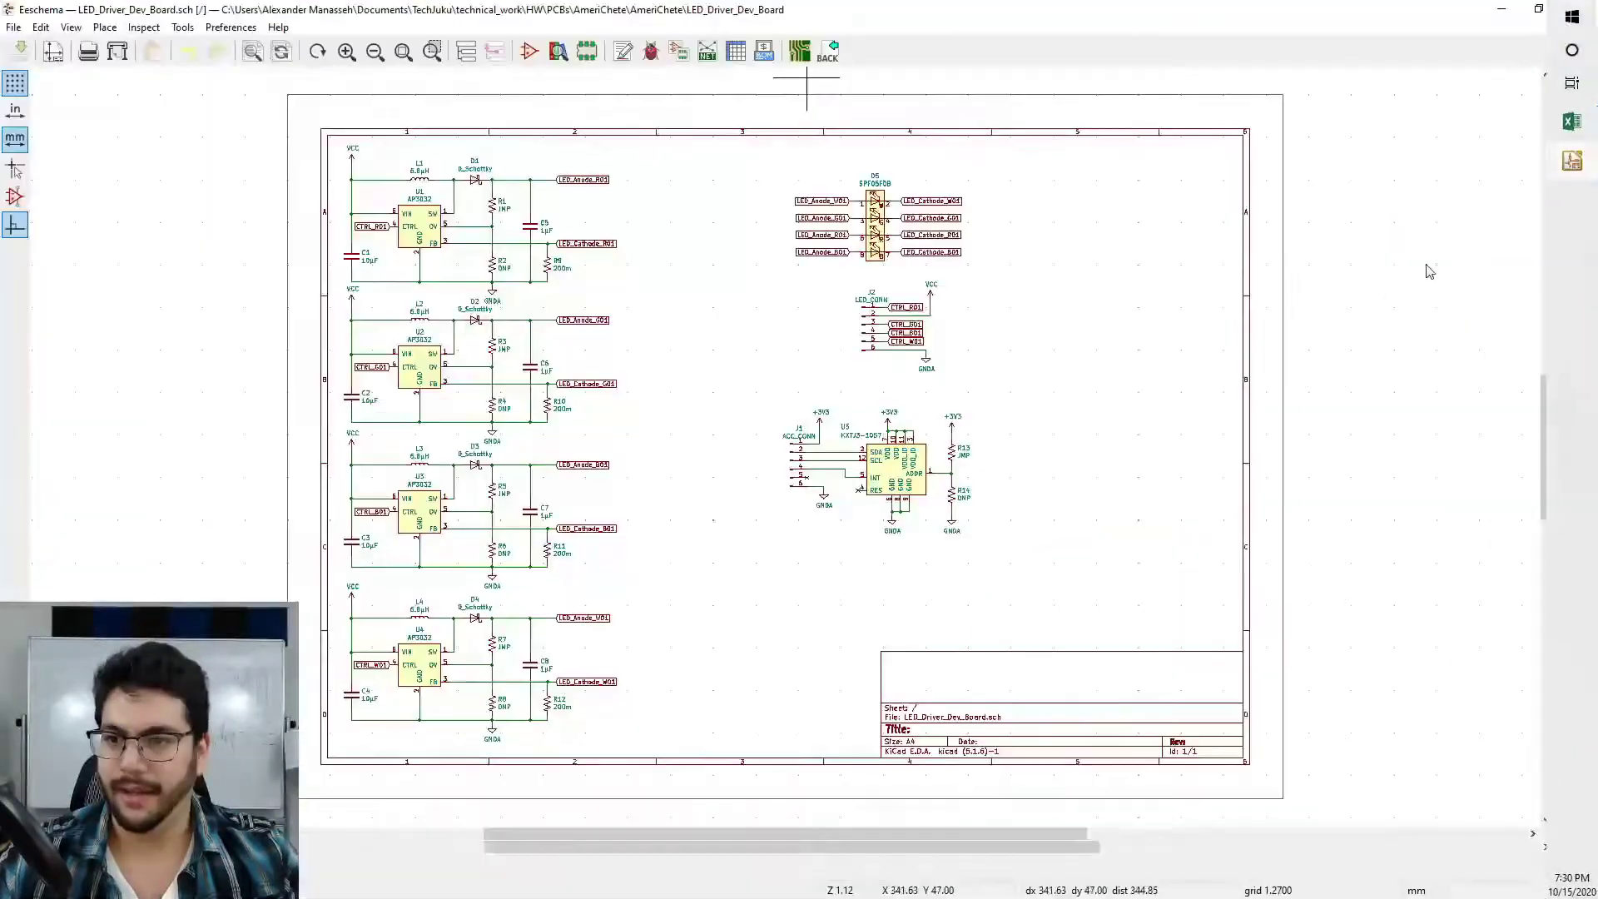
double_click(894, 470)
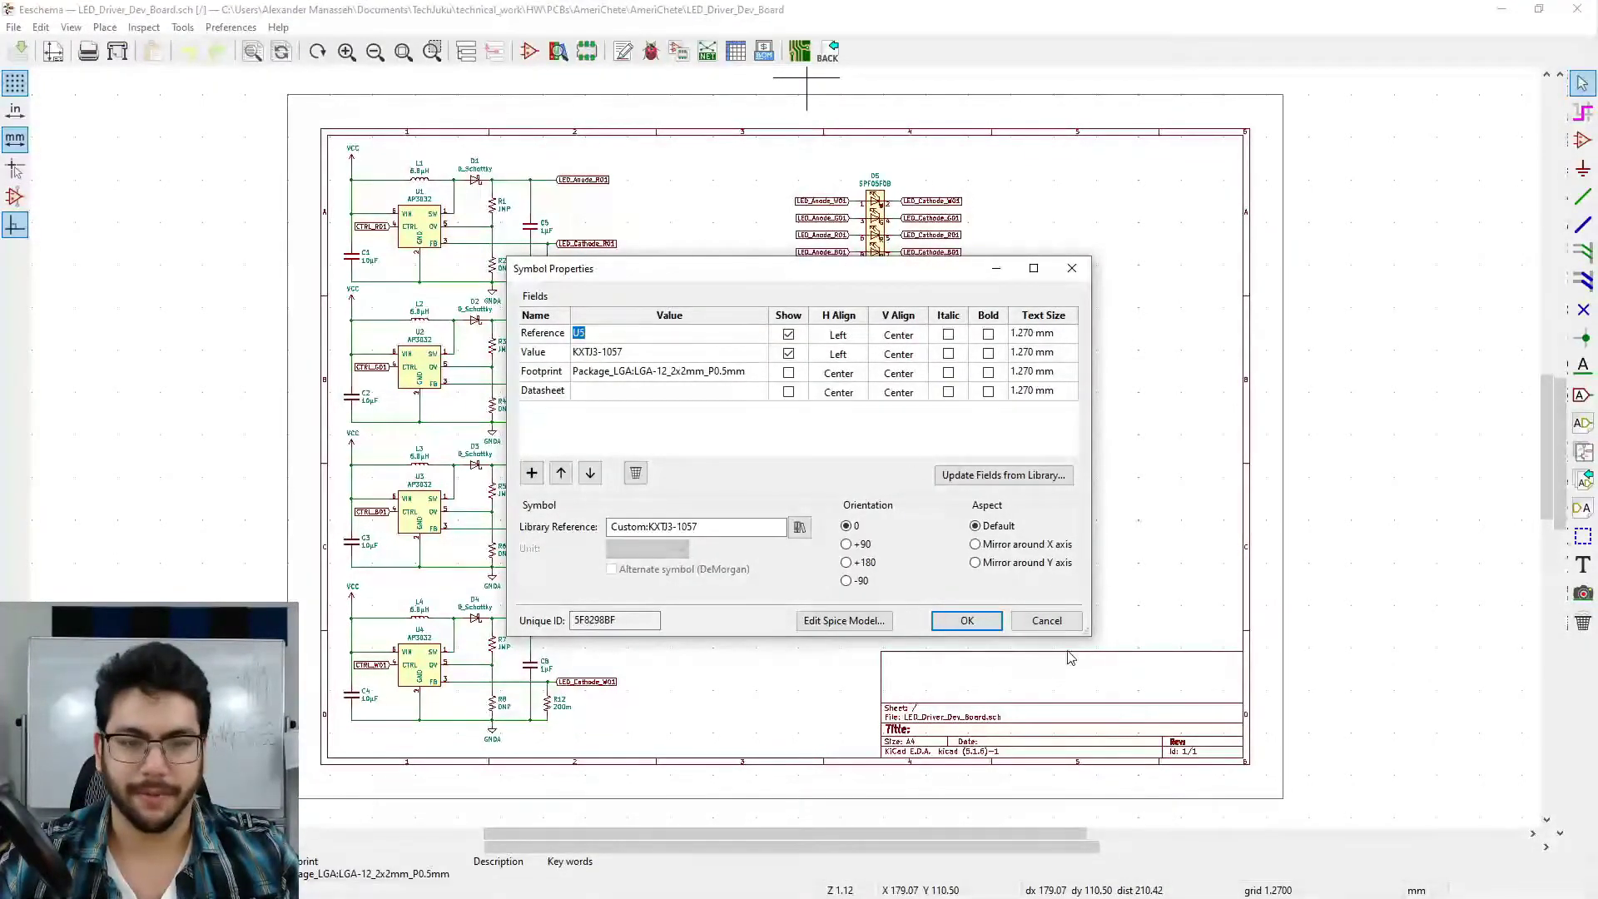
left_click(625, 529)
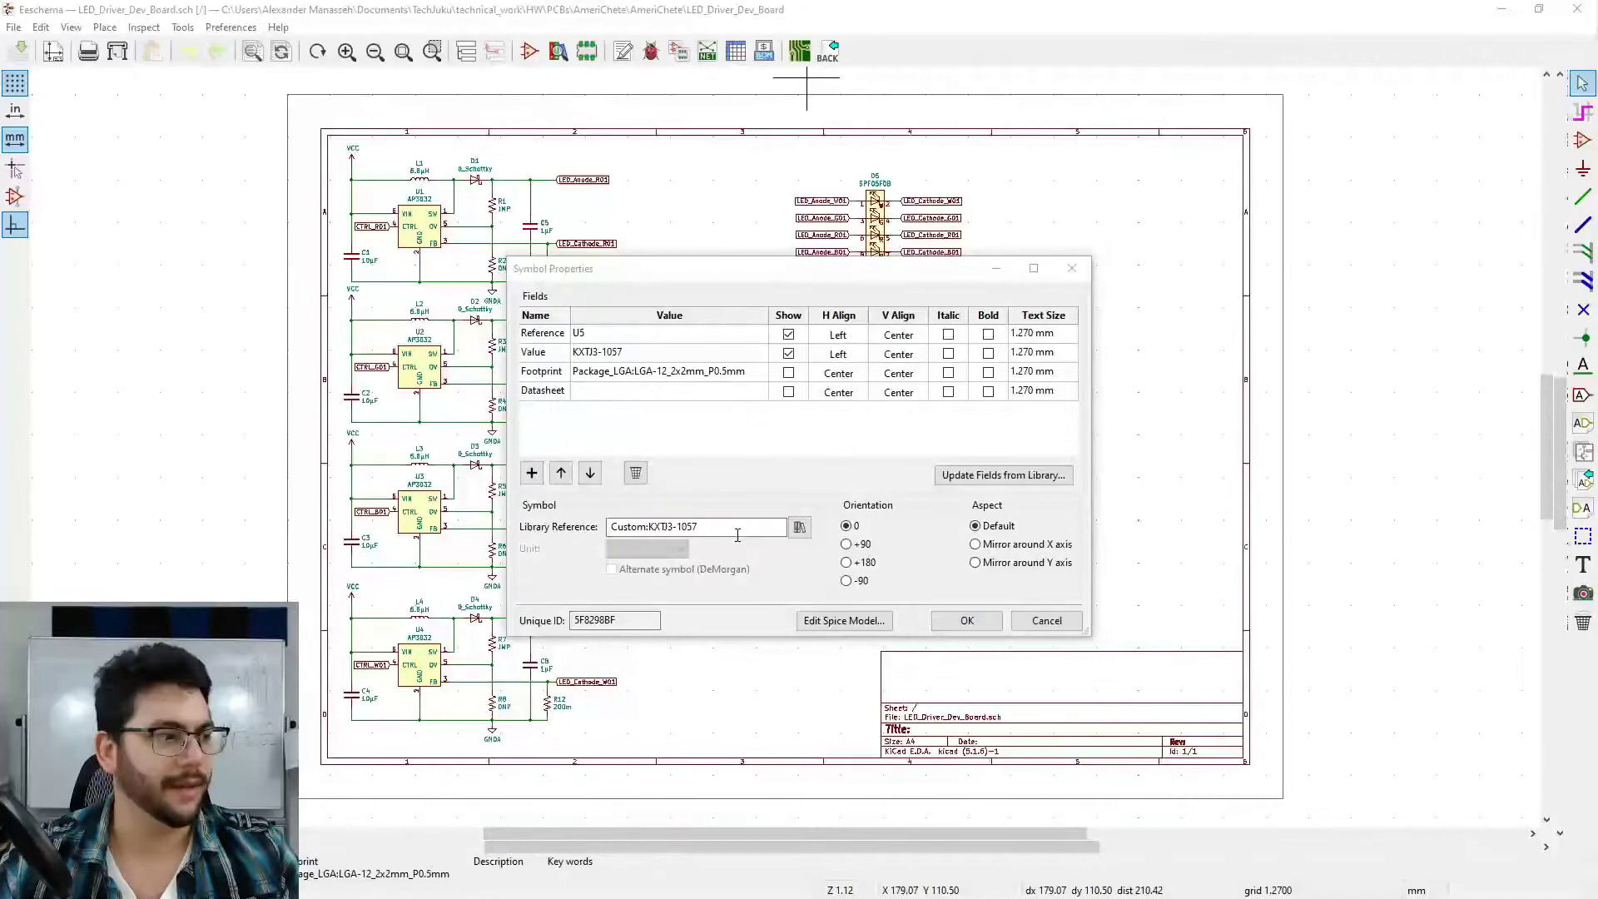
key("alt+Tab")
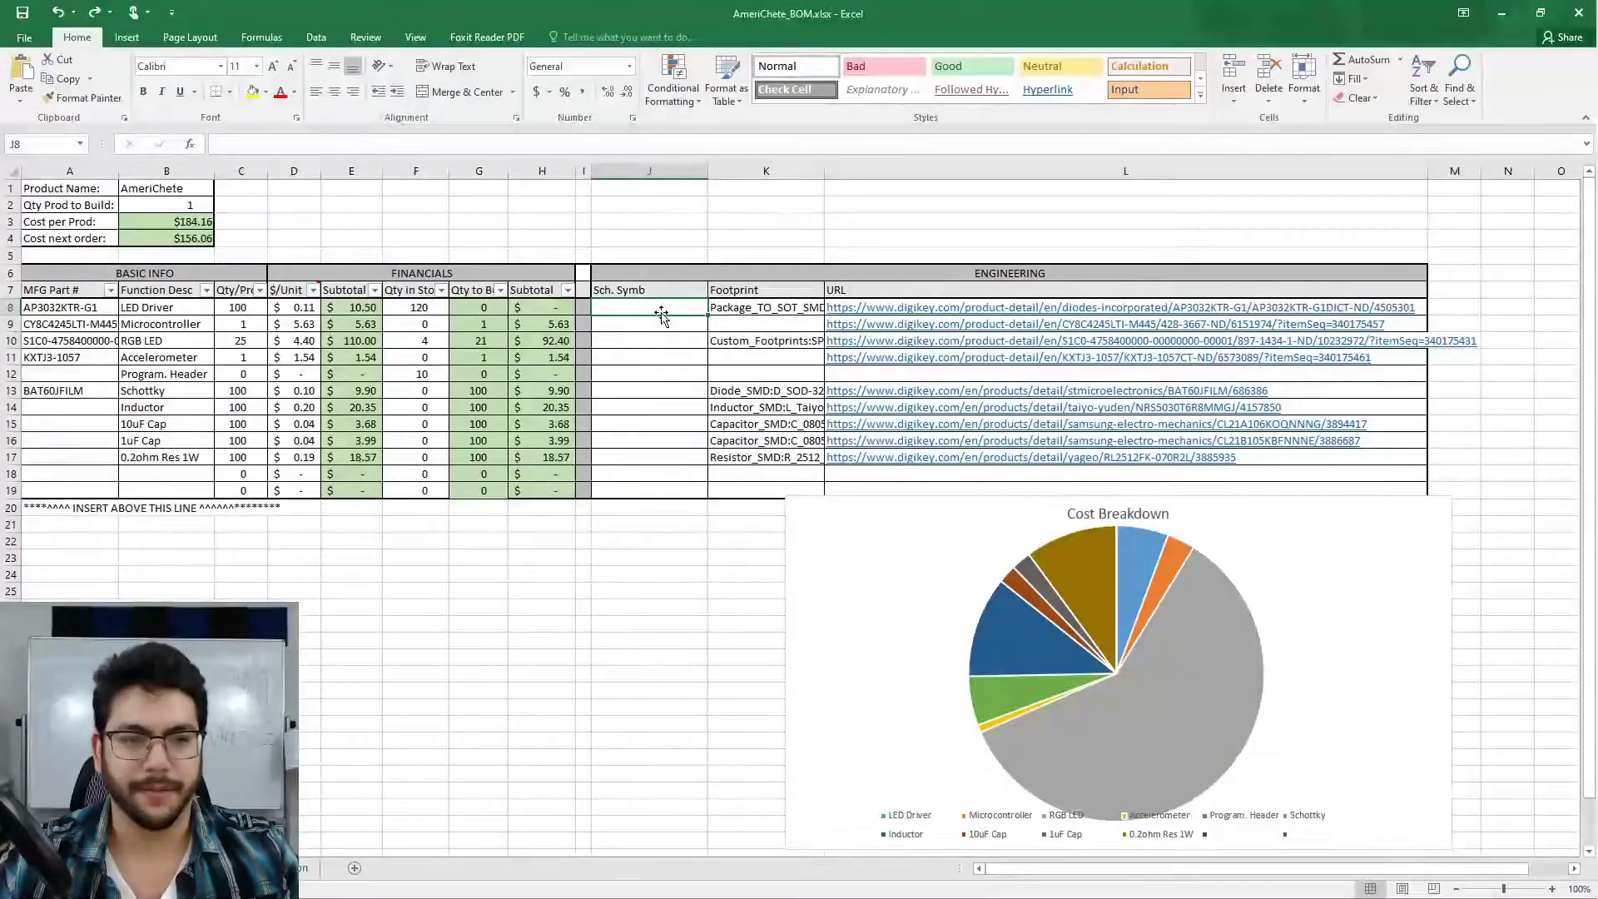
Paste Custom:KXTJ3-1057 into schematic symbol cell J8 and check the SOT-23-6 footprint in K8.
double_click(653, 305)
type("Custom:KXTJ3-1057")
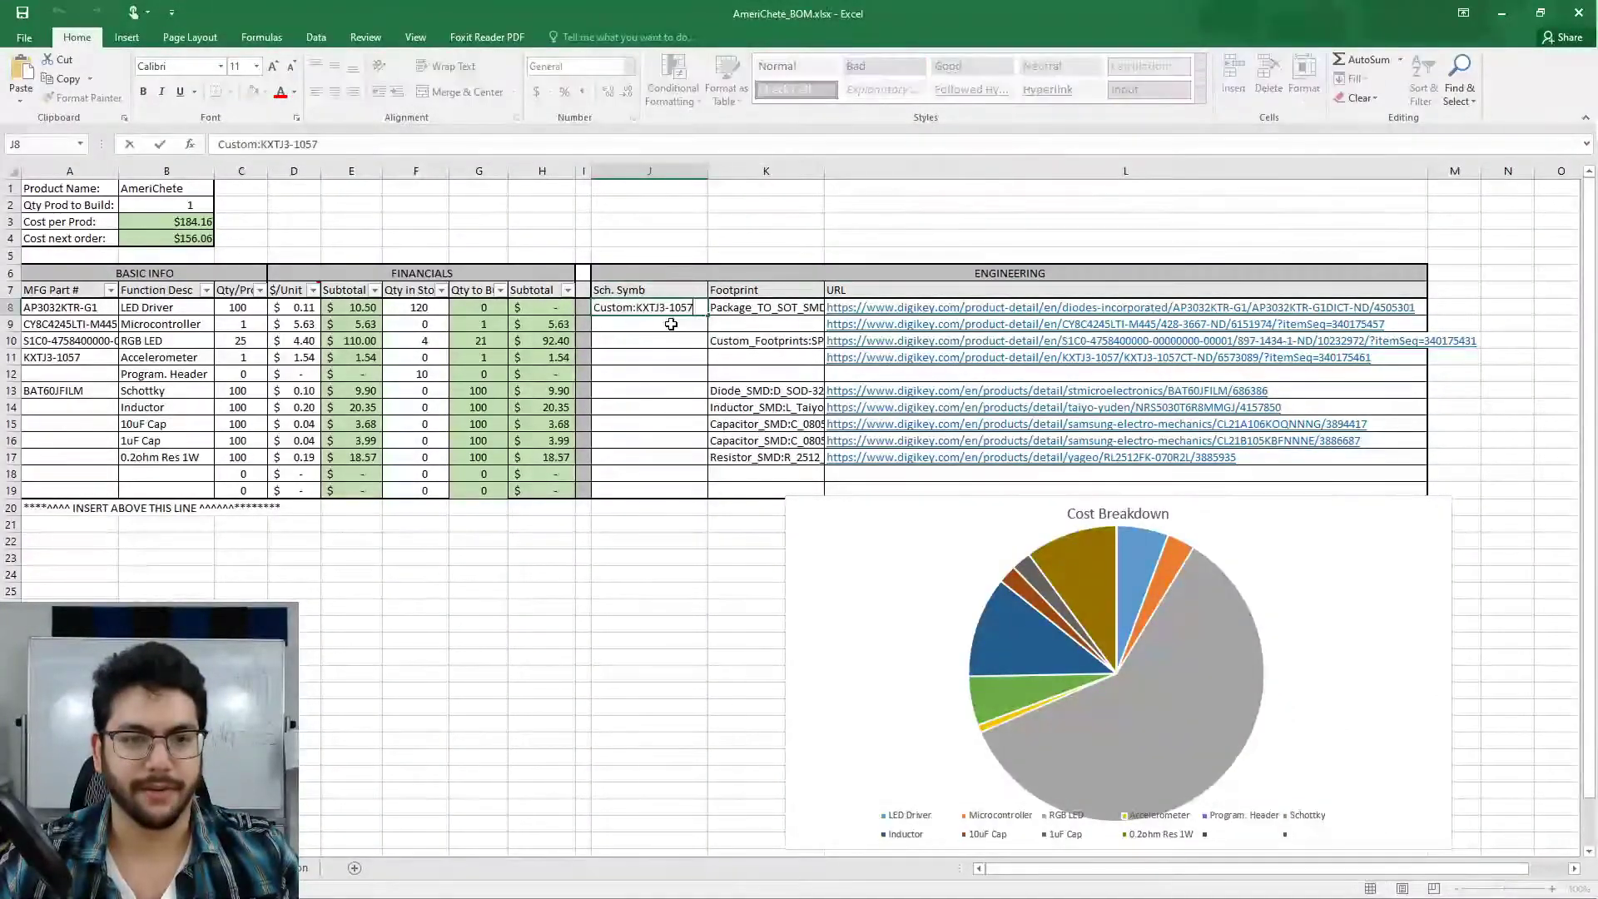
key("Return")
key("Up")
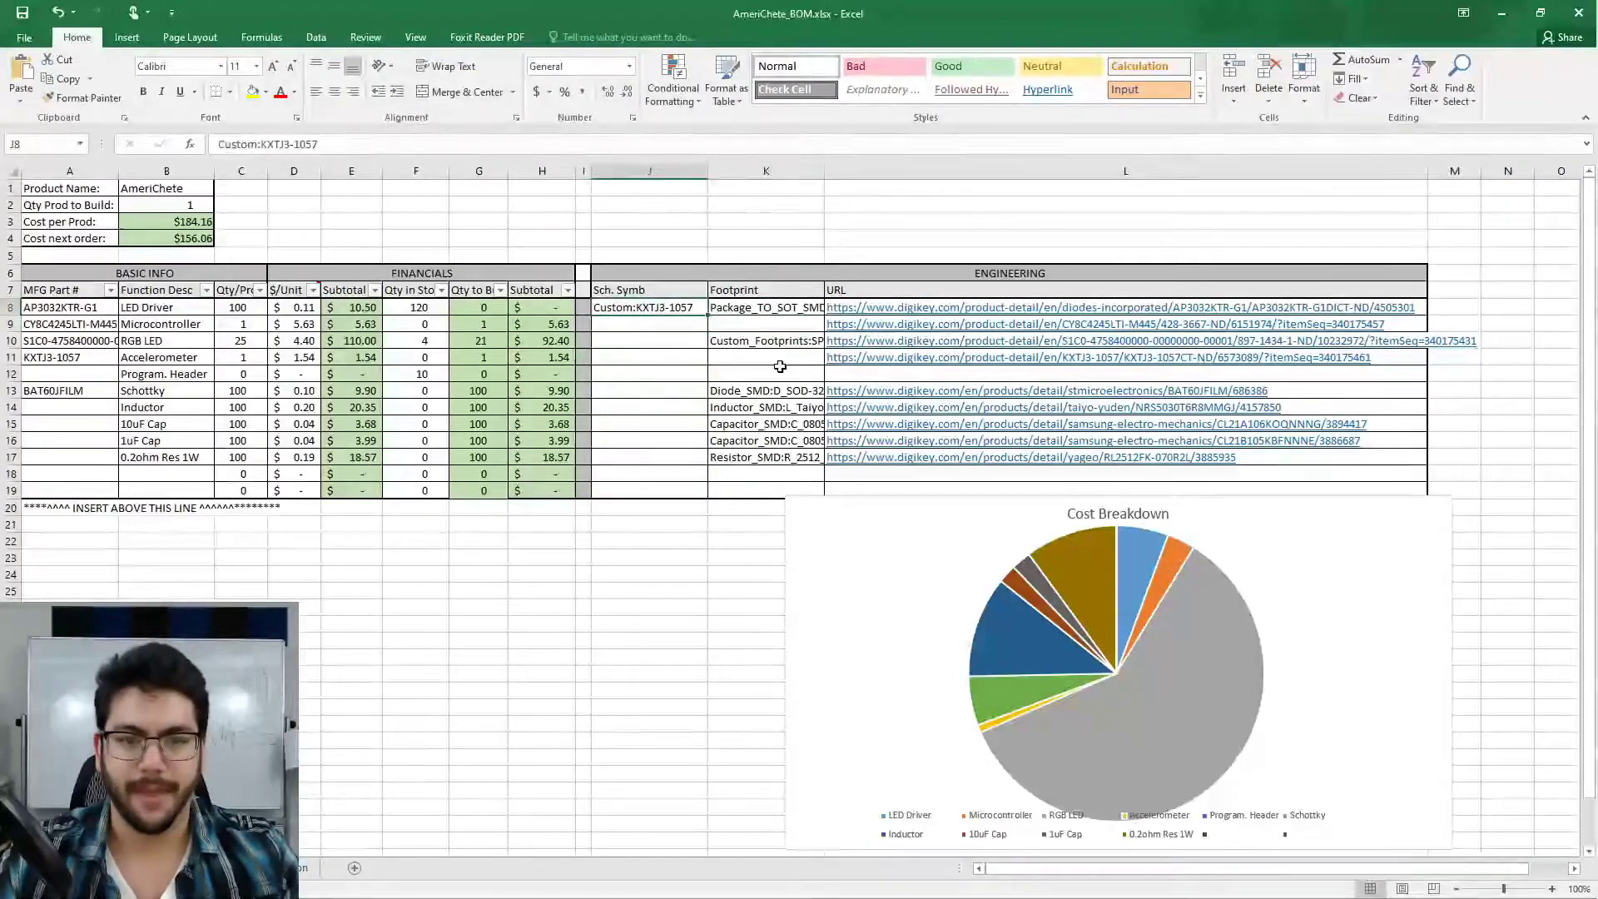
key("Right")
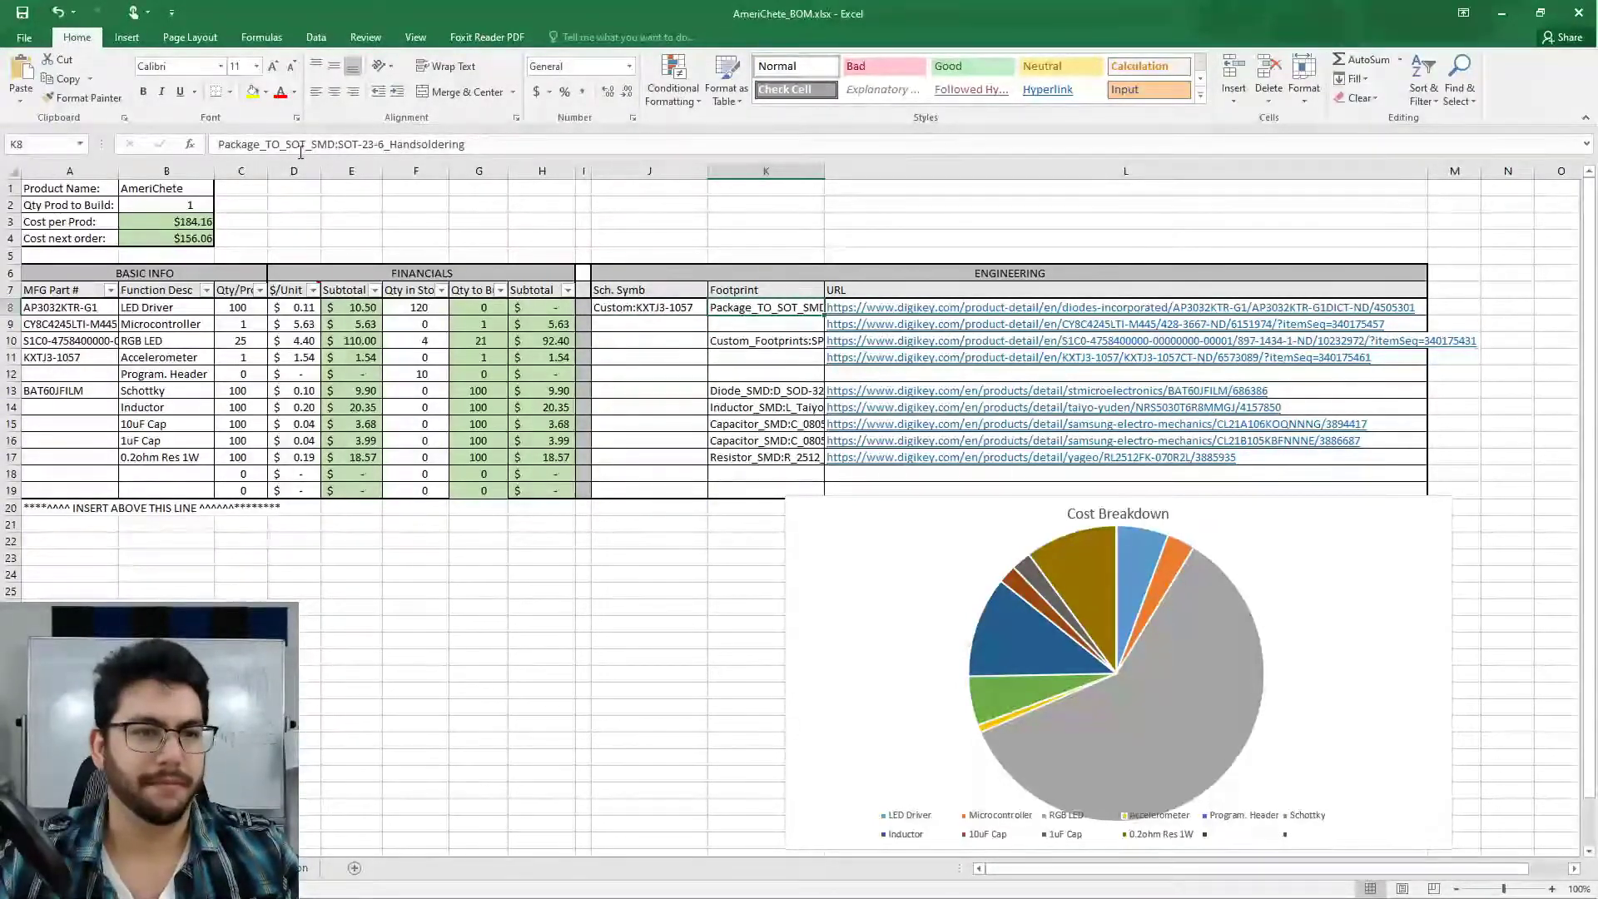
key("Left")
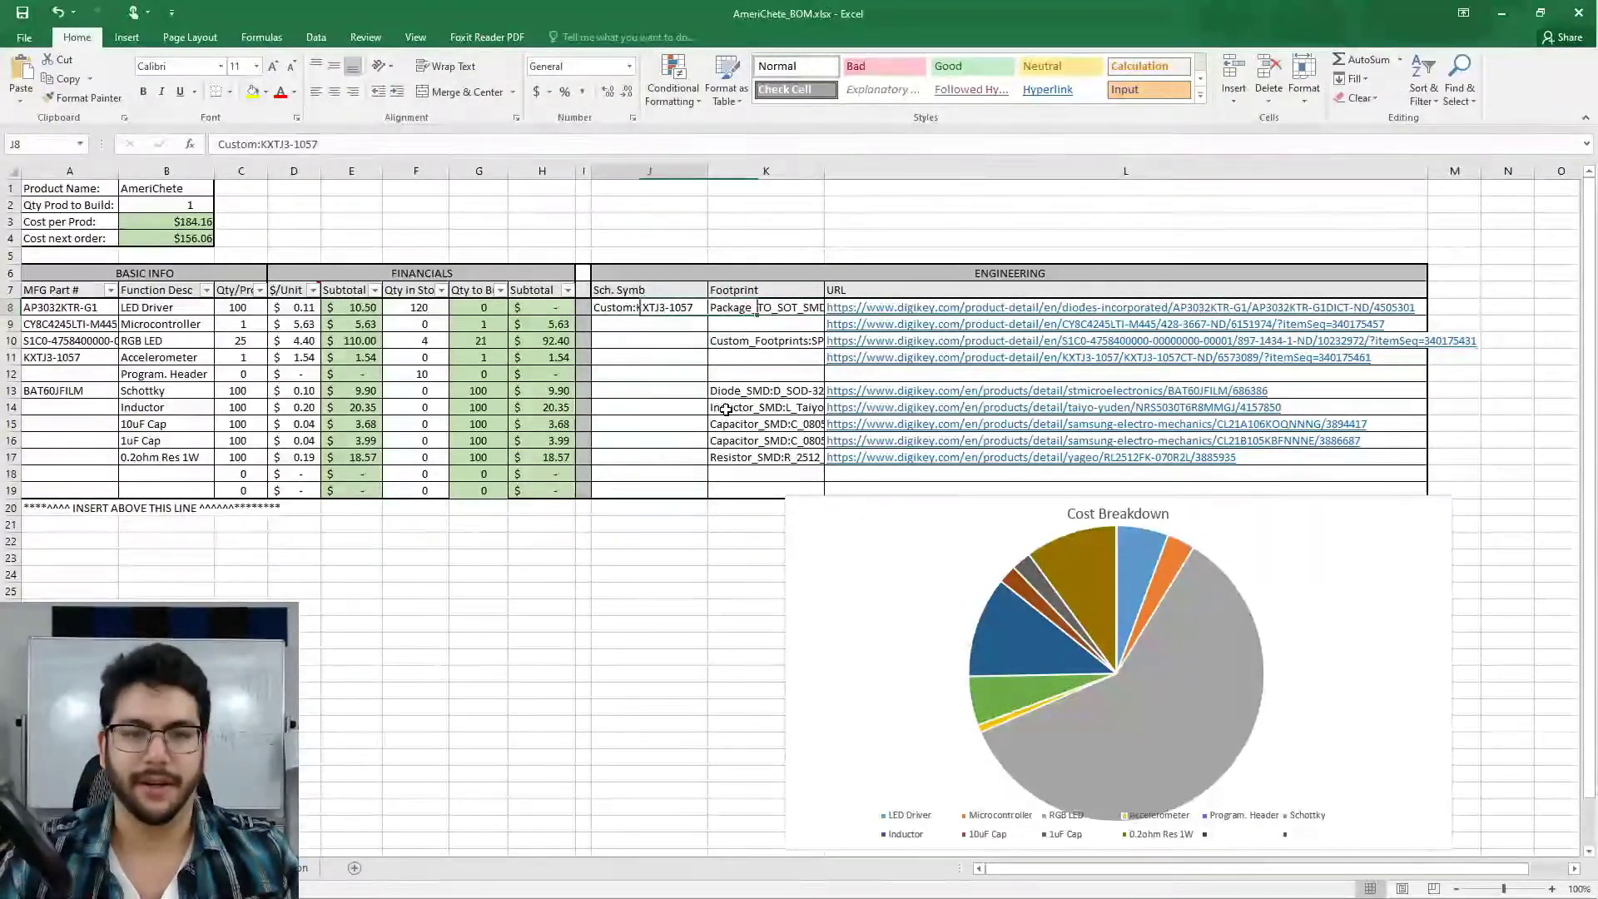
key("Right")
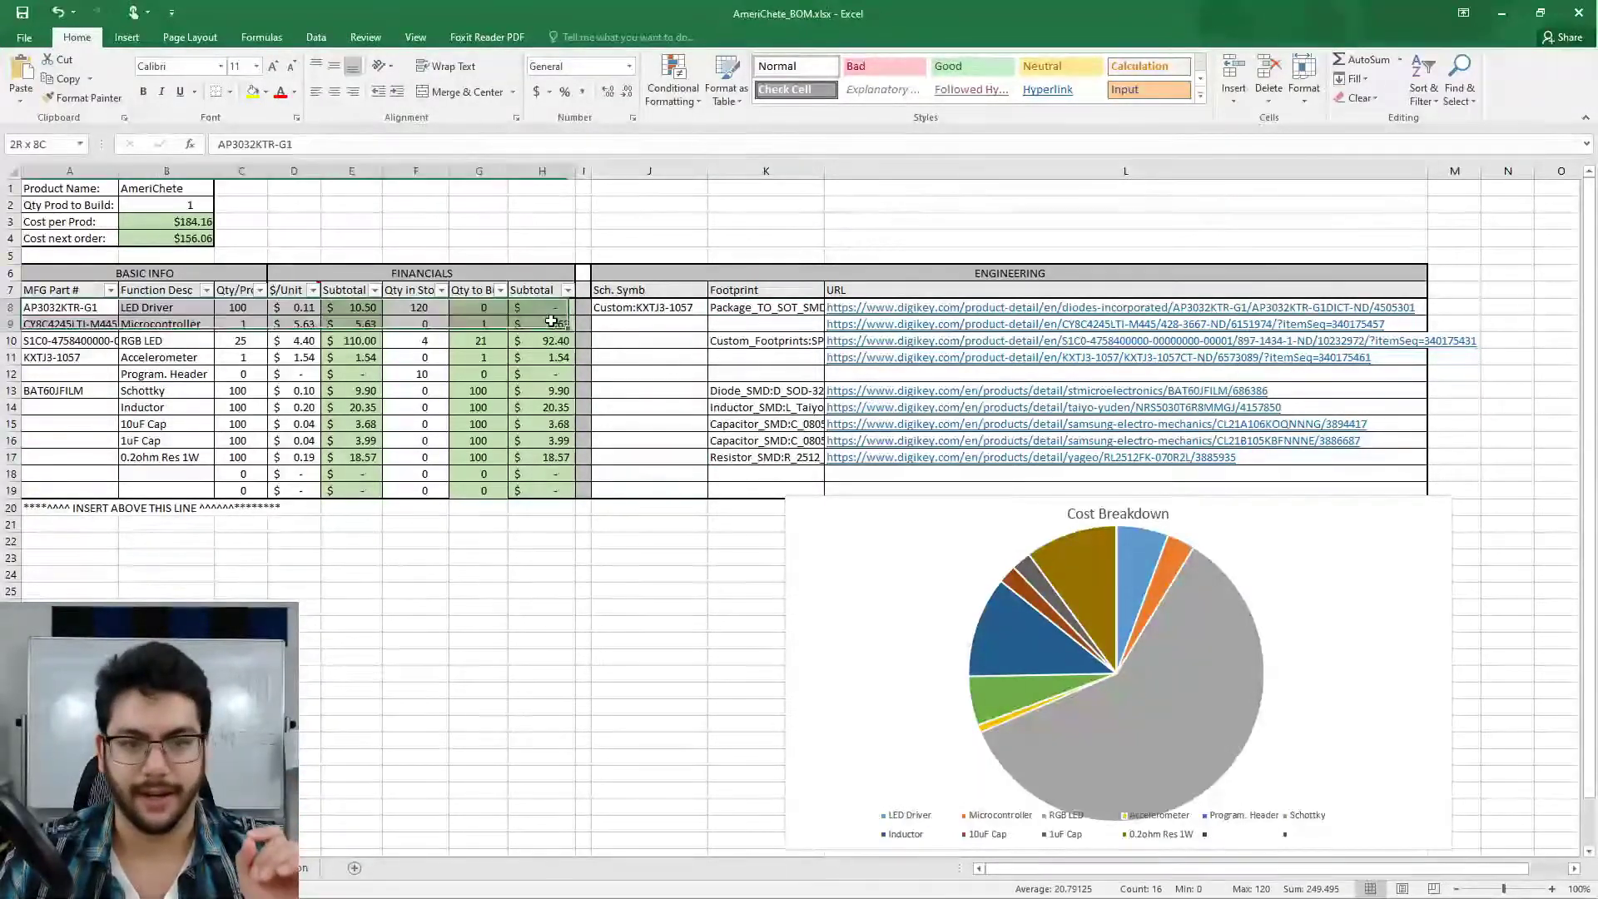
Review the symbol in J8, the empty footprint cell K9 and the LED driver's DigiKey link in L8.
left_click(662, 337)
left_click(675, 307)
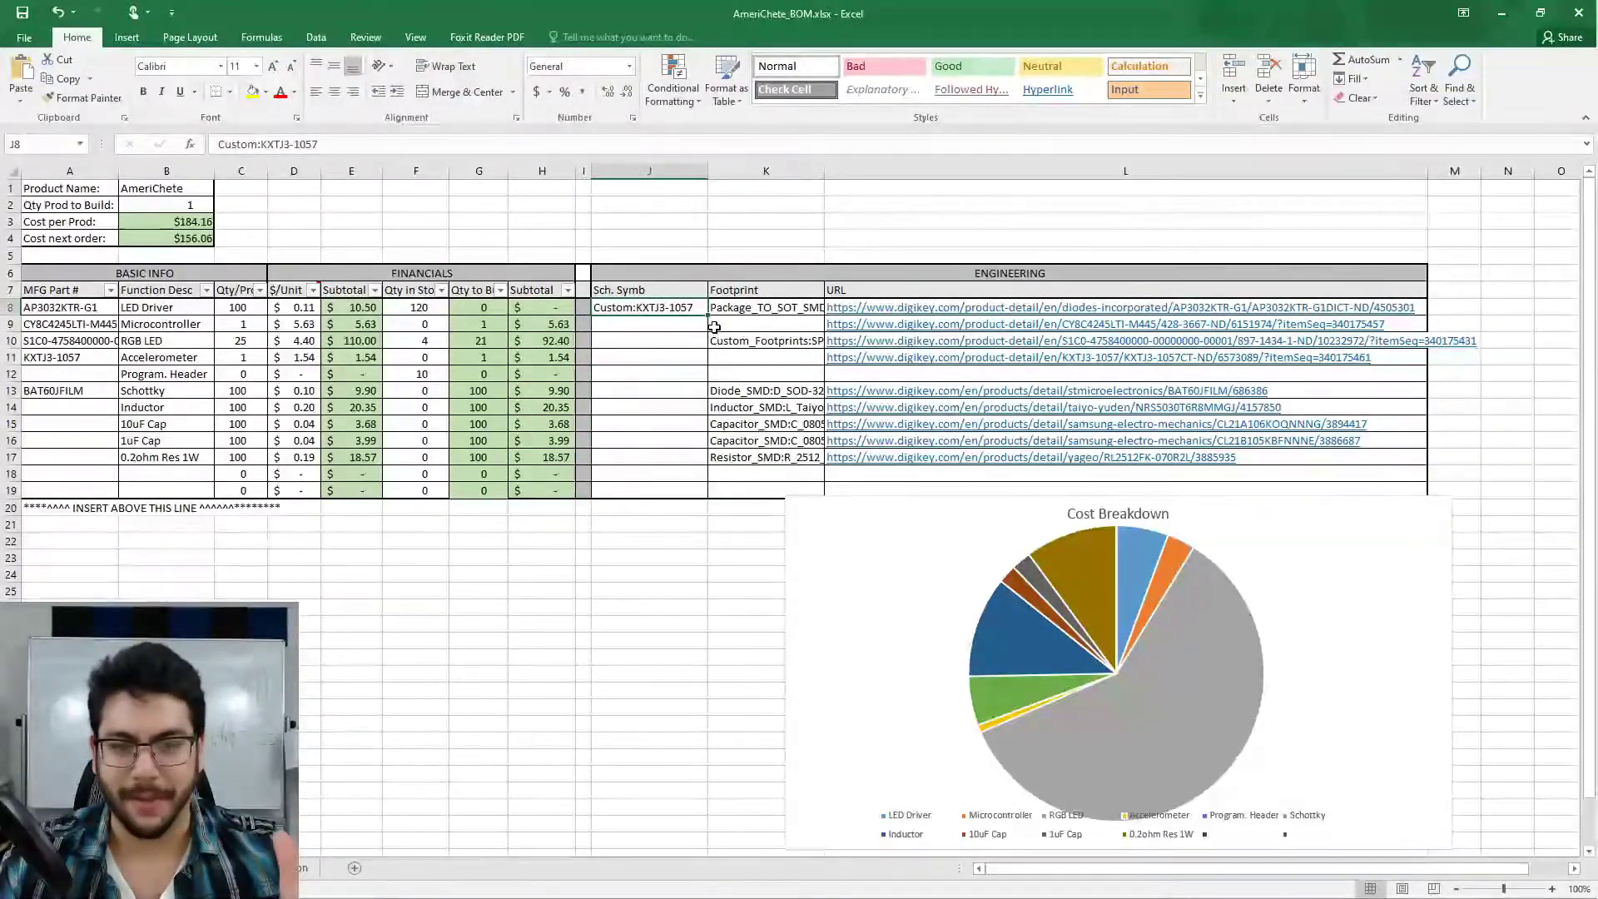
left_click(754, 321)
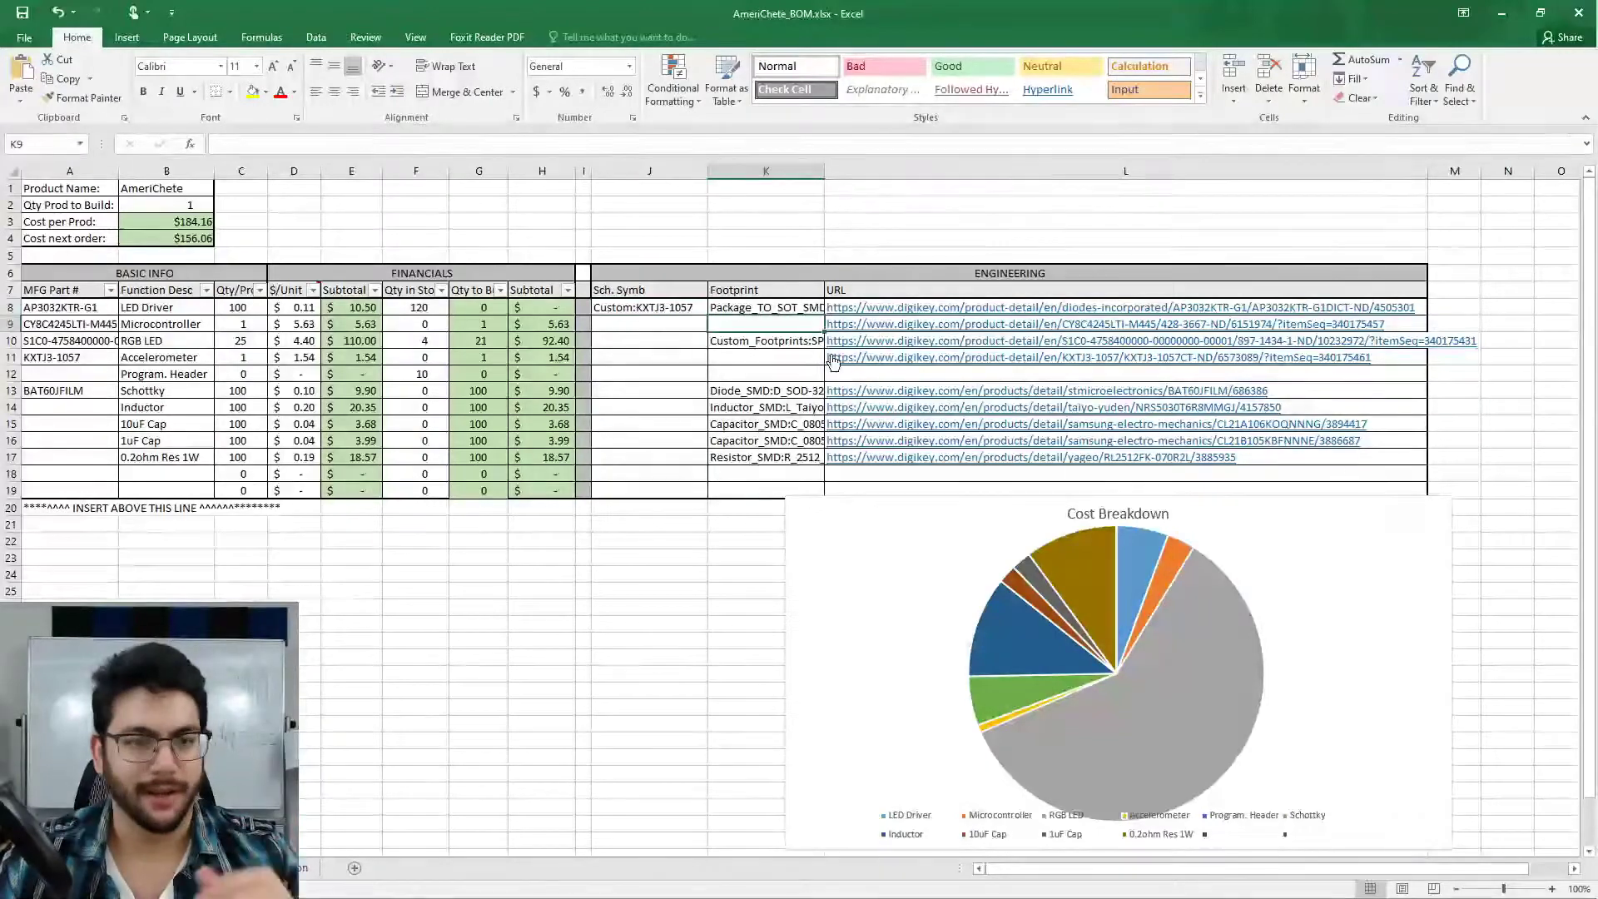
left_click(850, 308)
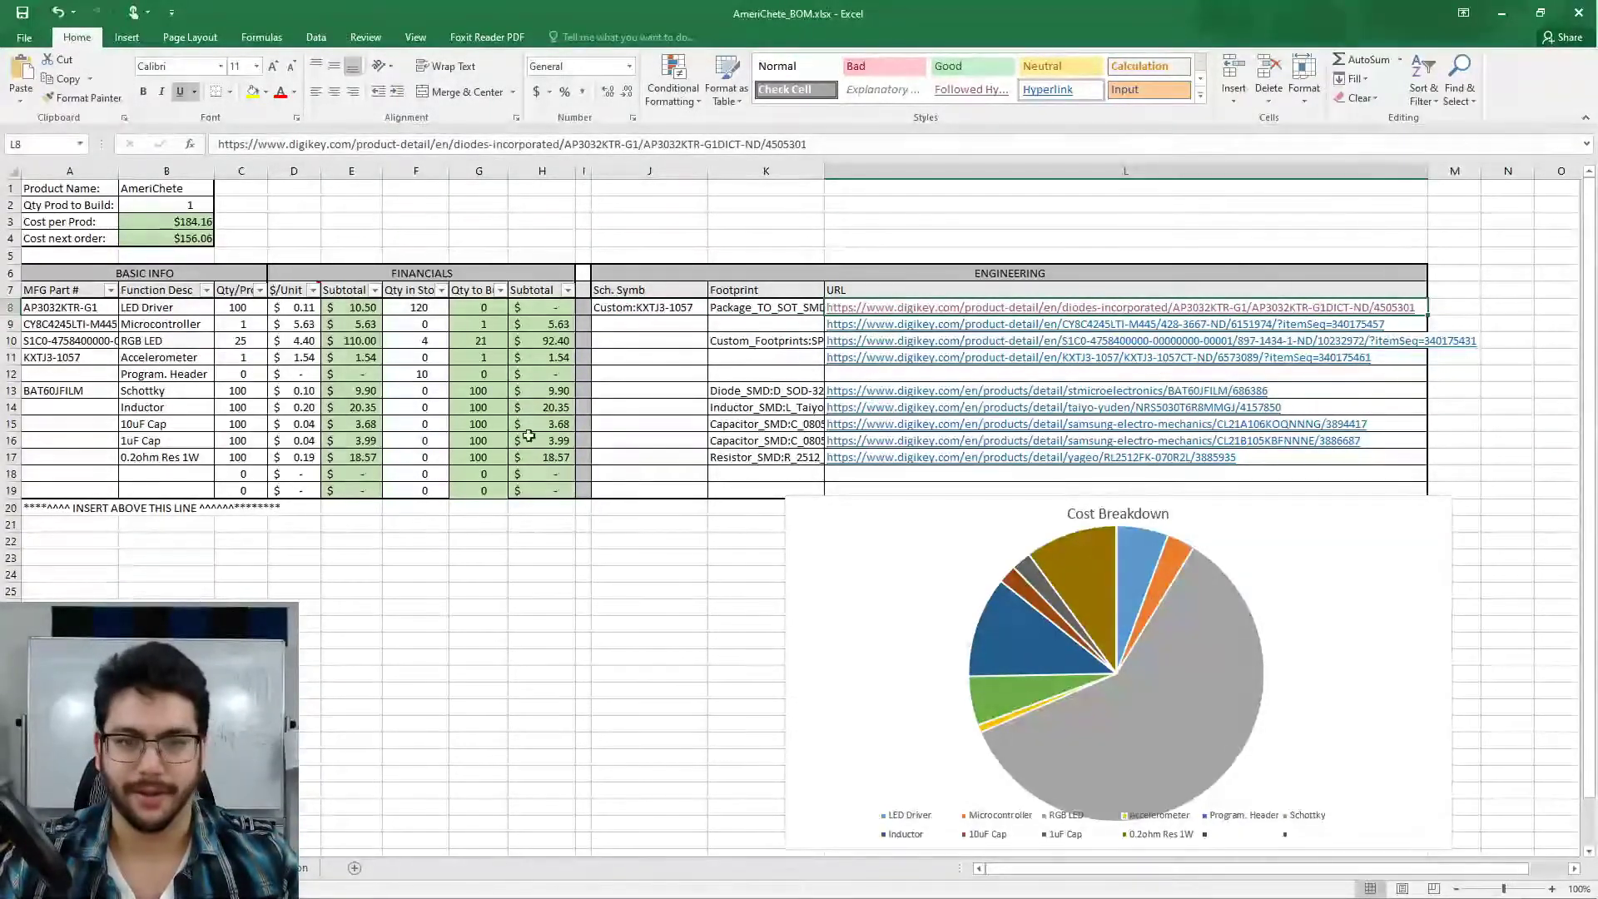
left_click(923, 307)
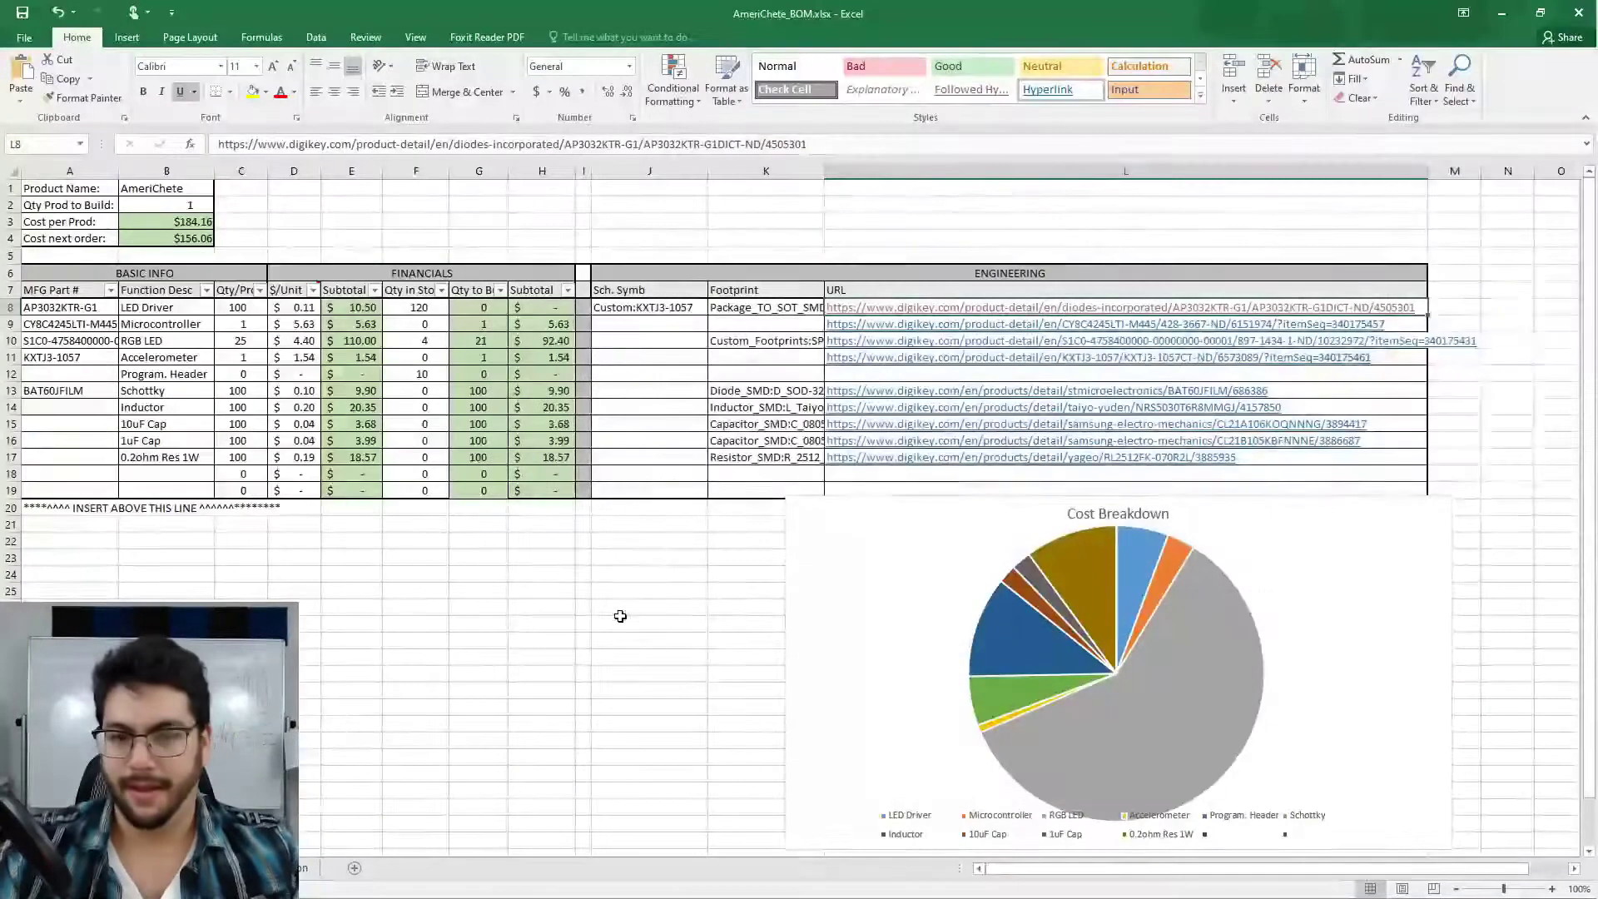
left_click(1501, 13)
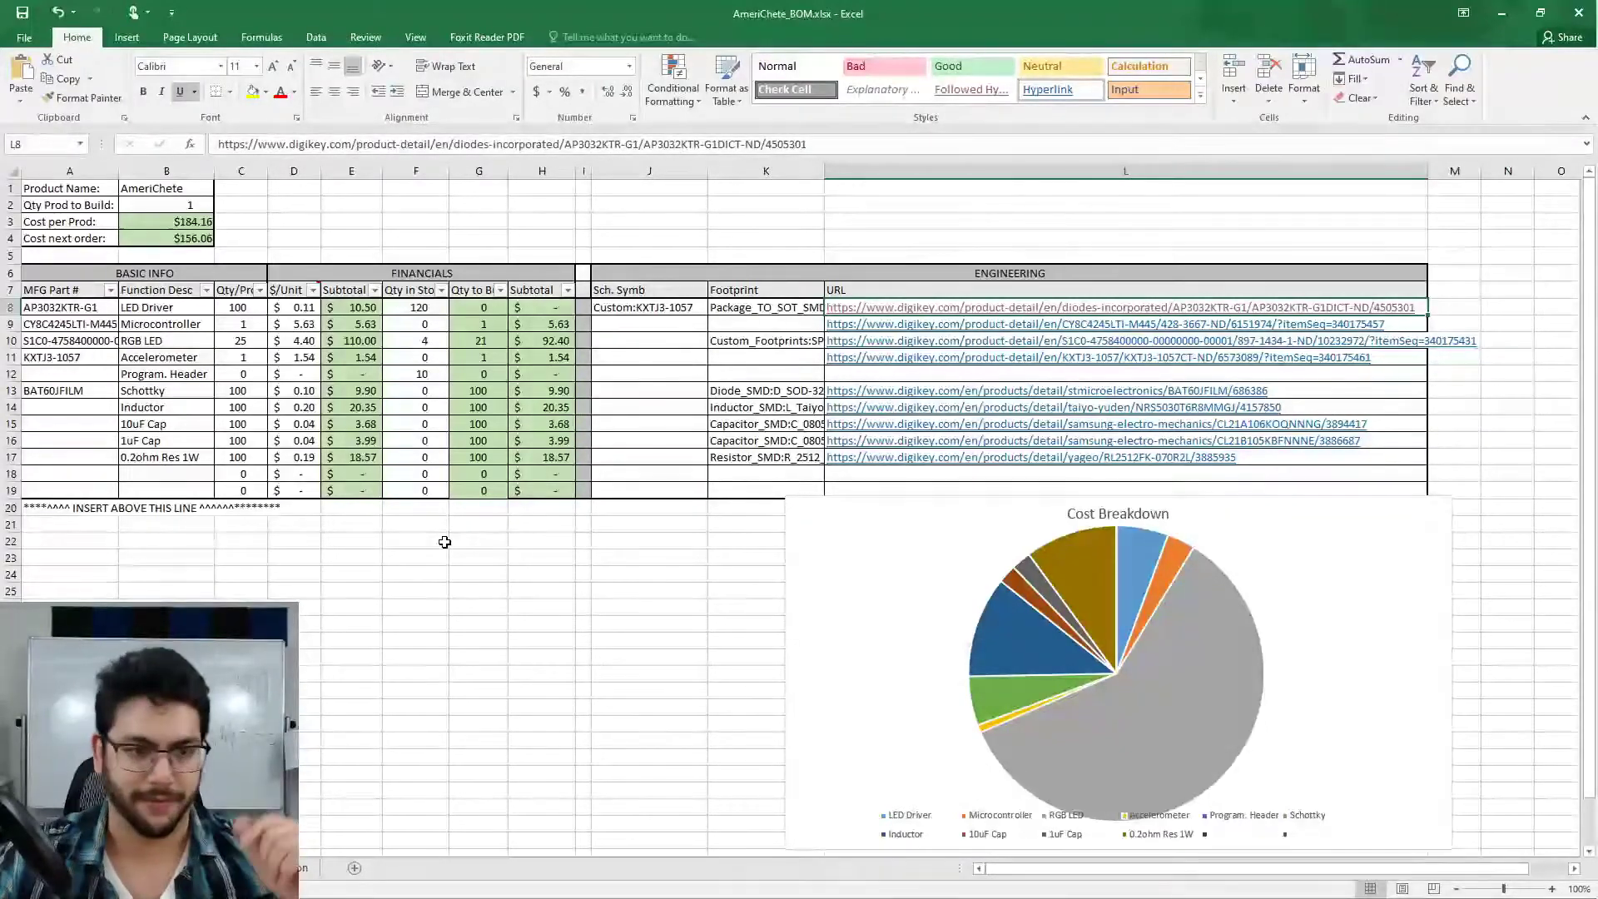
left_click(503, 306)
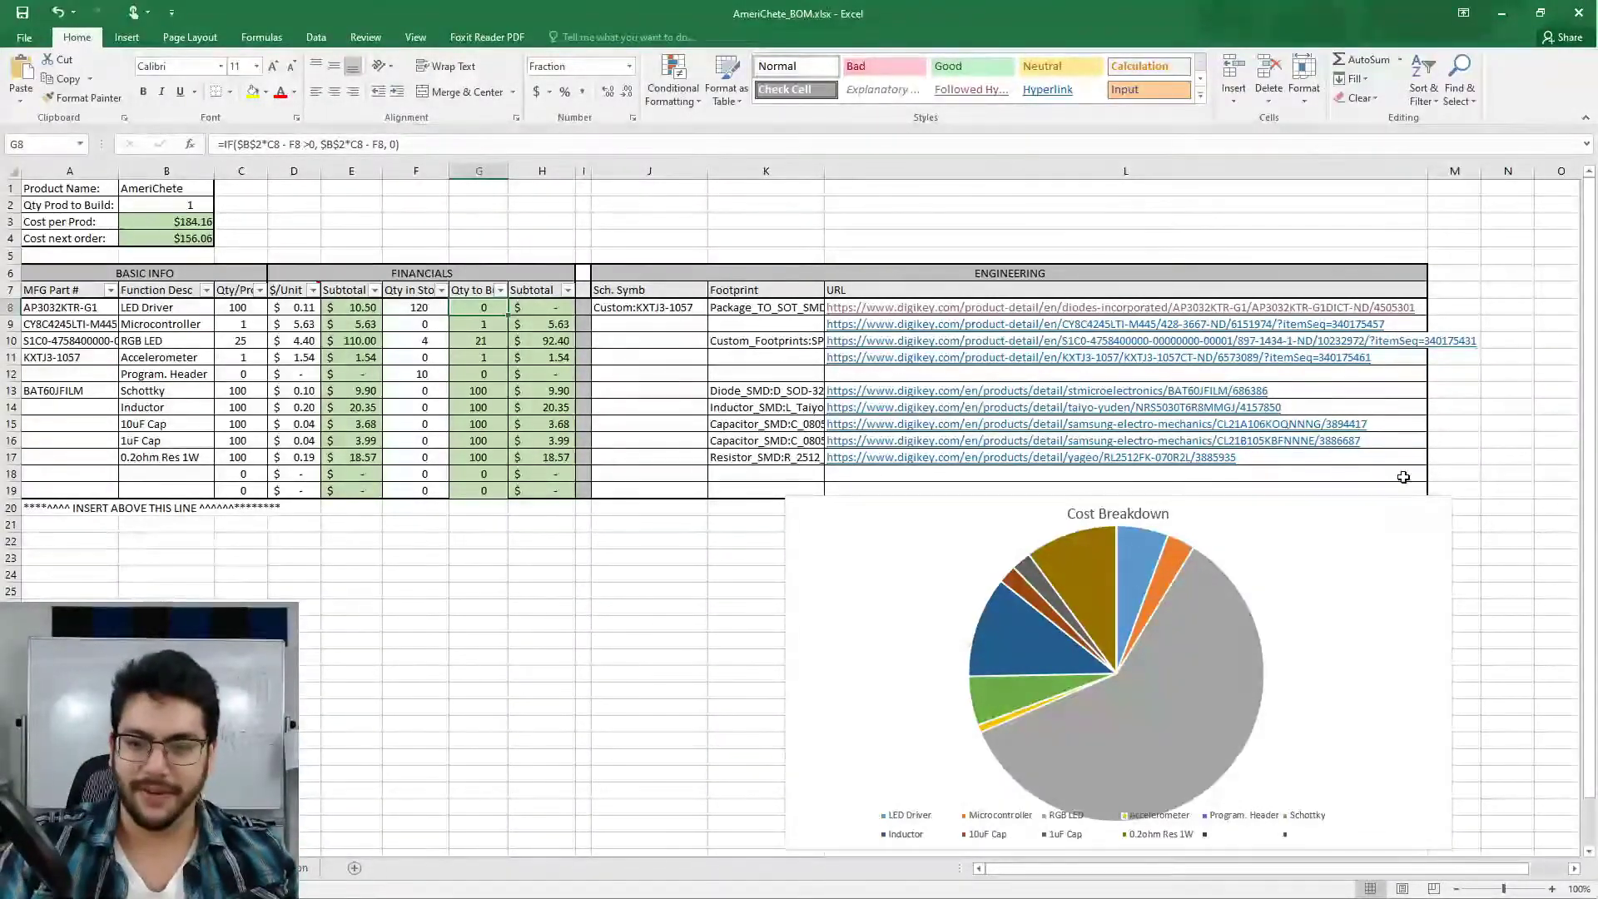
Drag the Cost Breakdown pie chart up and left against the parts table, then deselect it at J15.
mouse_move(974, 537)
left_mouse_down()
mouse_move(958, 453)
mouse_move(910, 541)
left_mouse_up()
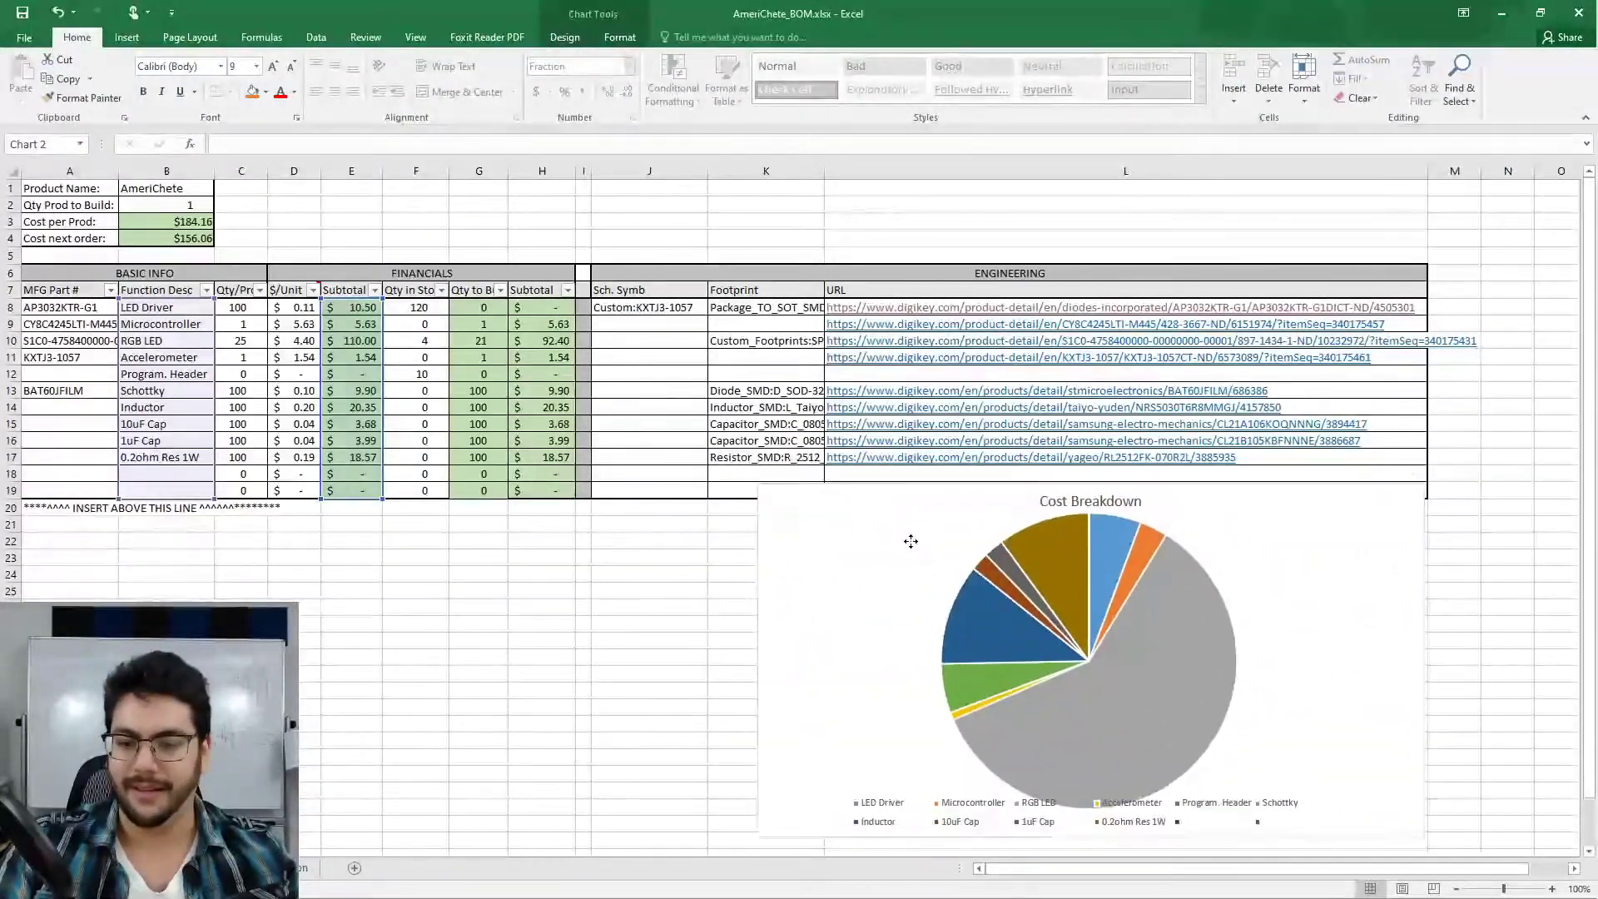
left_click_drag(910, 540, 911, 541)
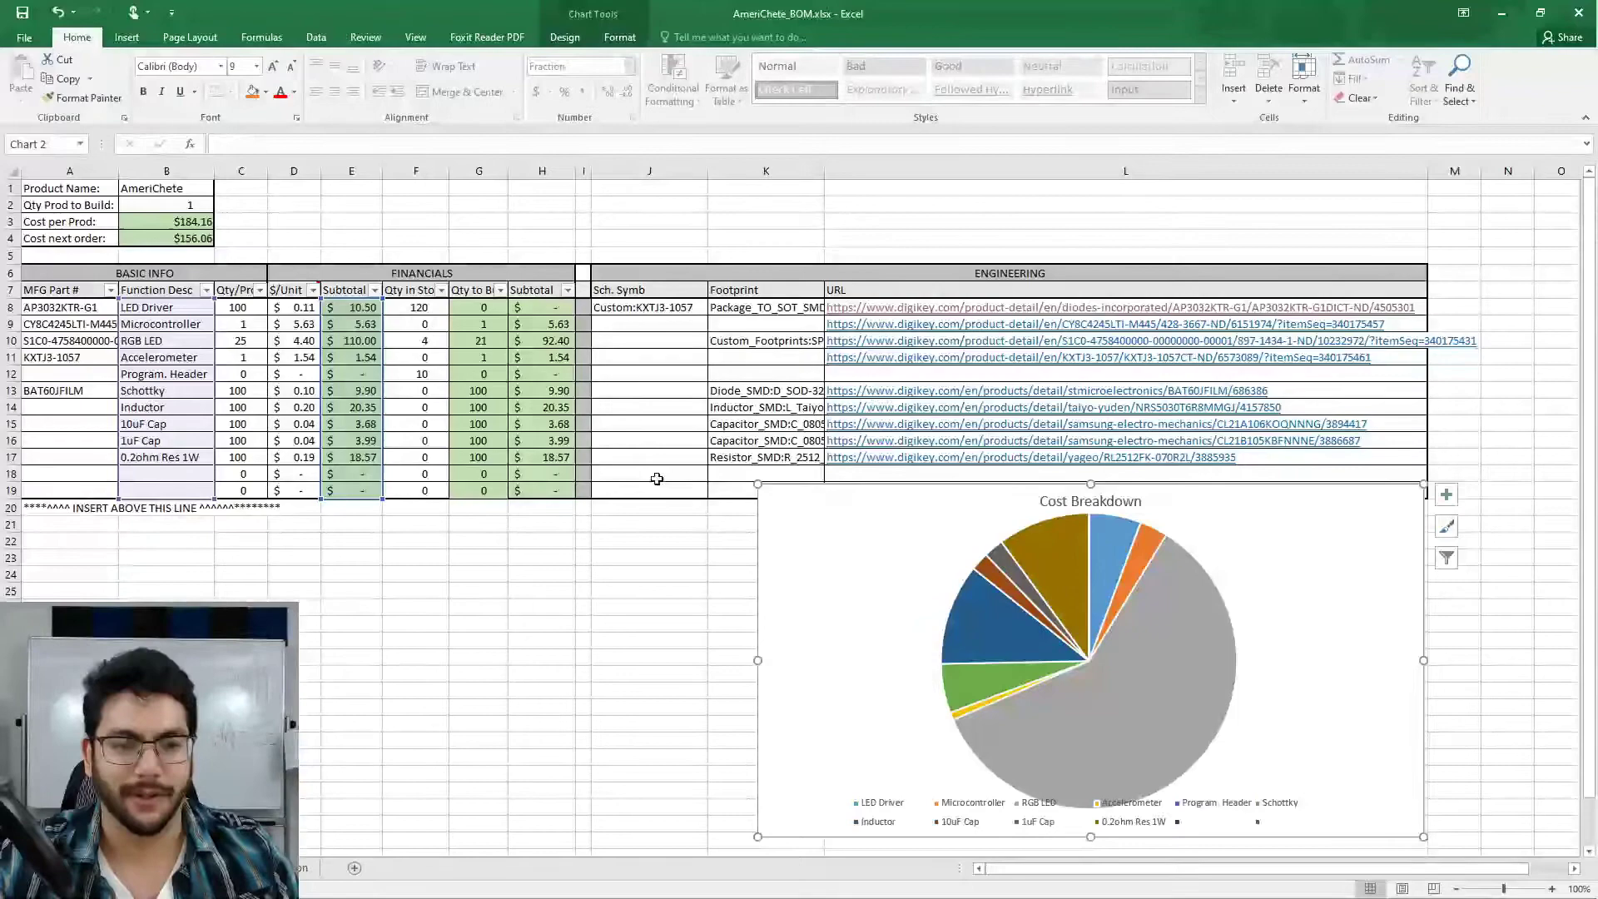
left_click(686, 426)
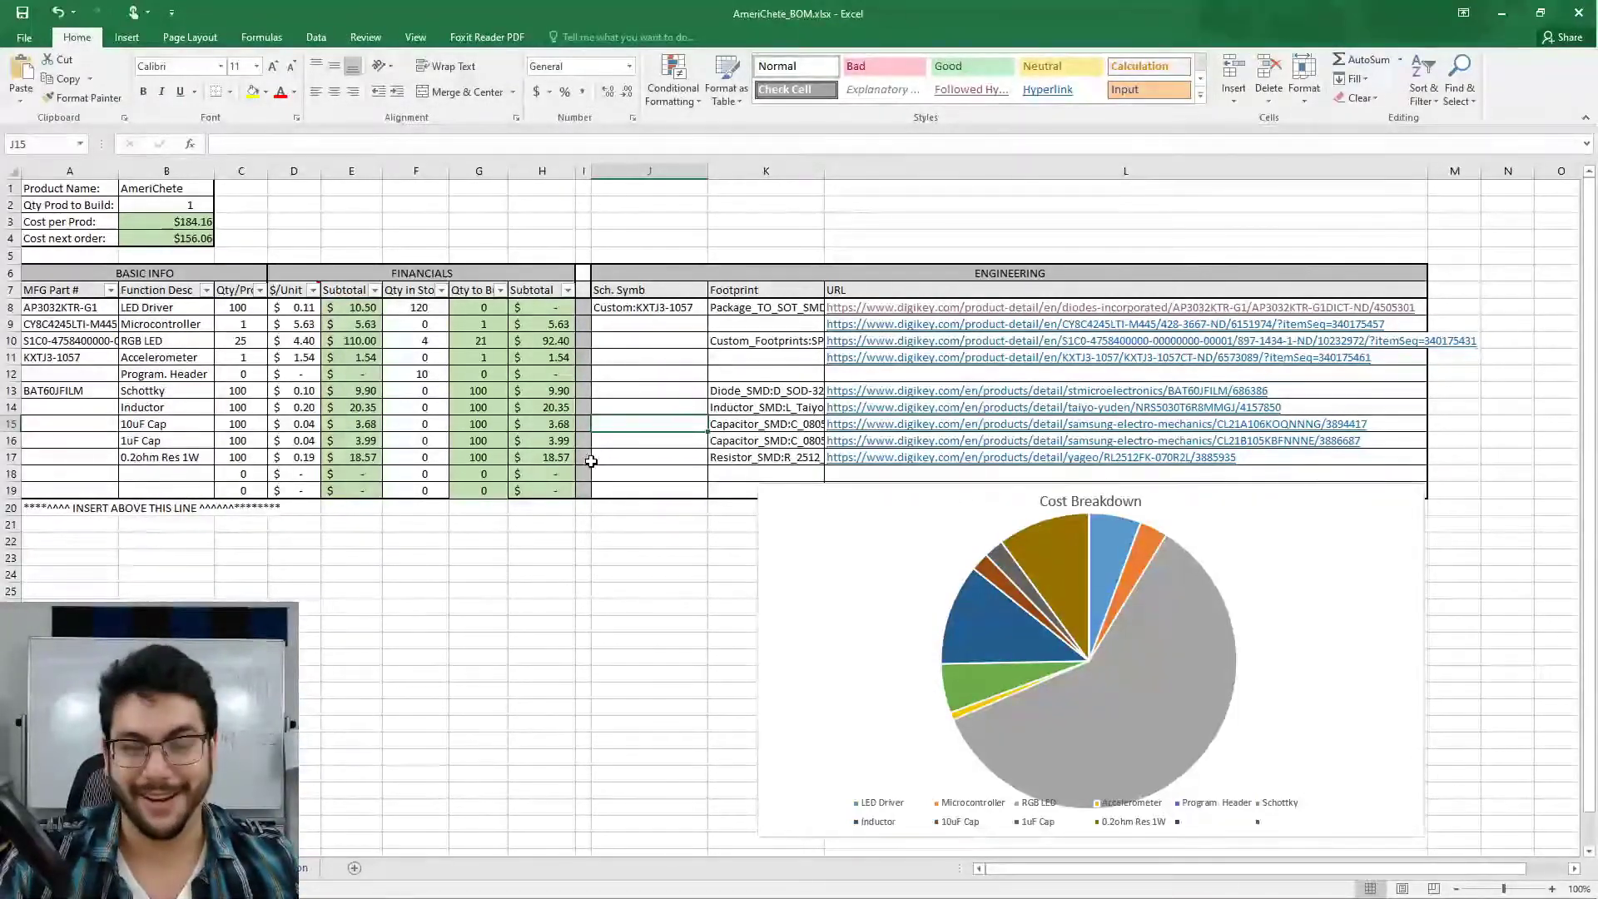